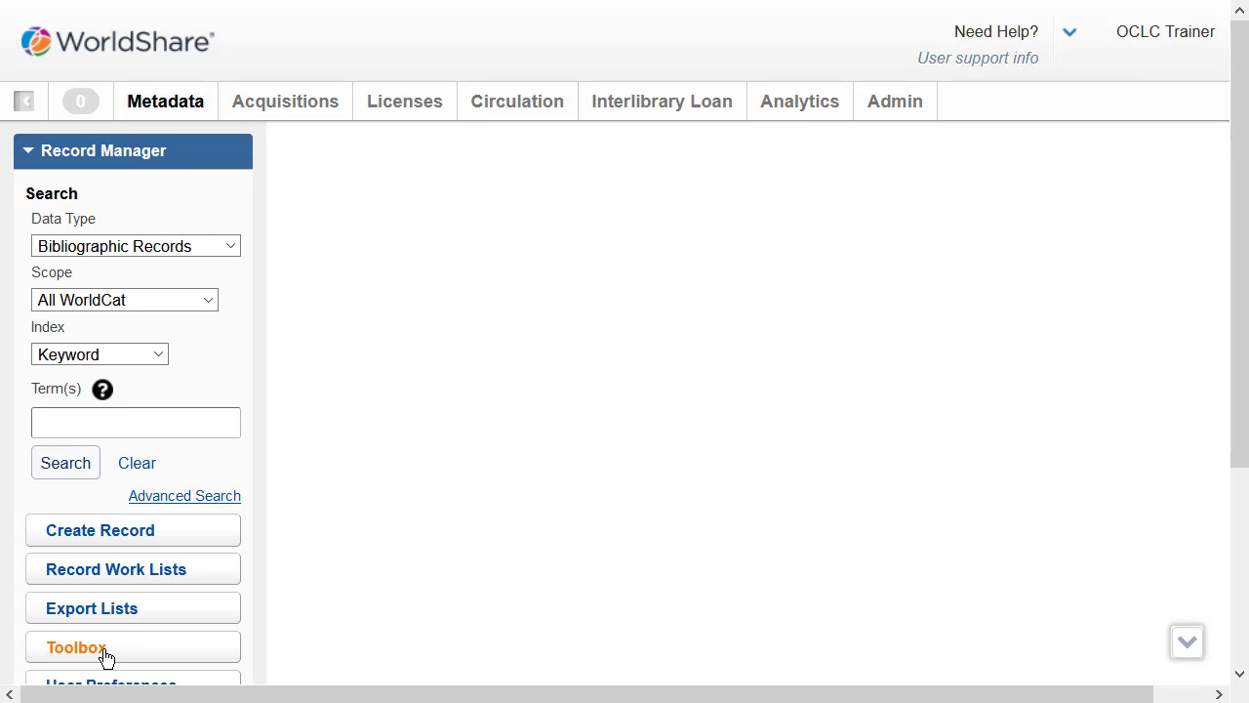
# Step: Start a new customized script for LHR data from the Record Manager Toolbox
pyautogui.click(107, 657)
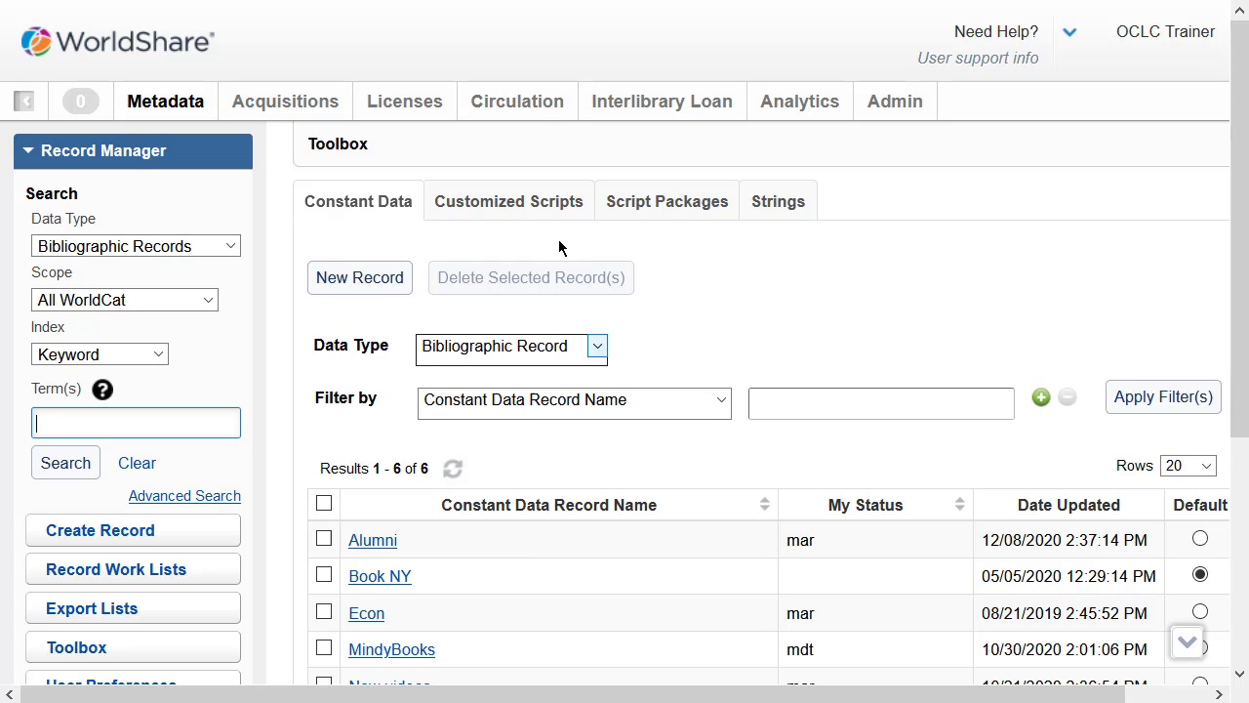
pyautogui.click(539, 205)
pyautogui.click(392, 308)
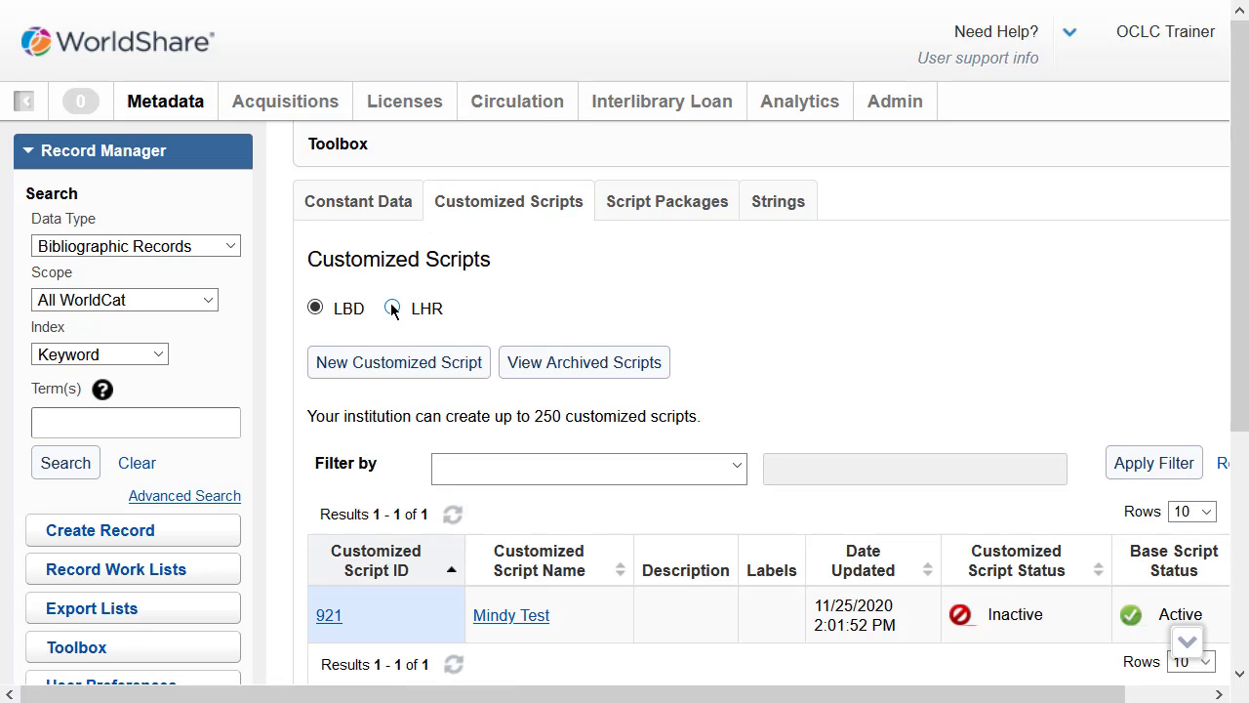
pyautogui.scroll(-2, 493, 298)
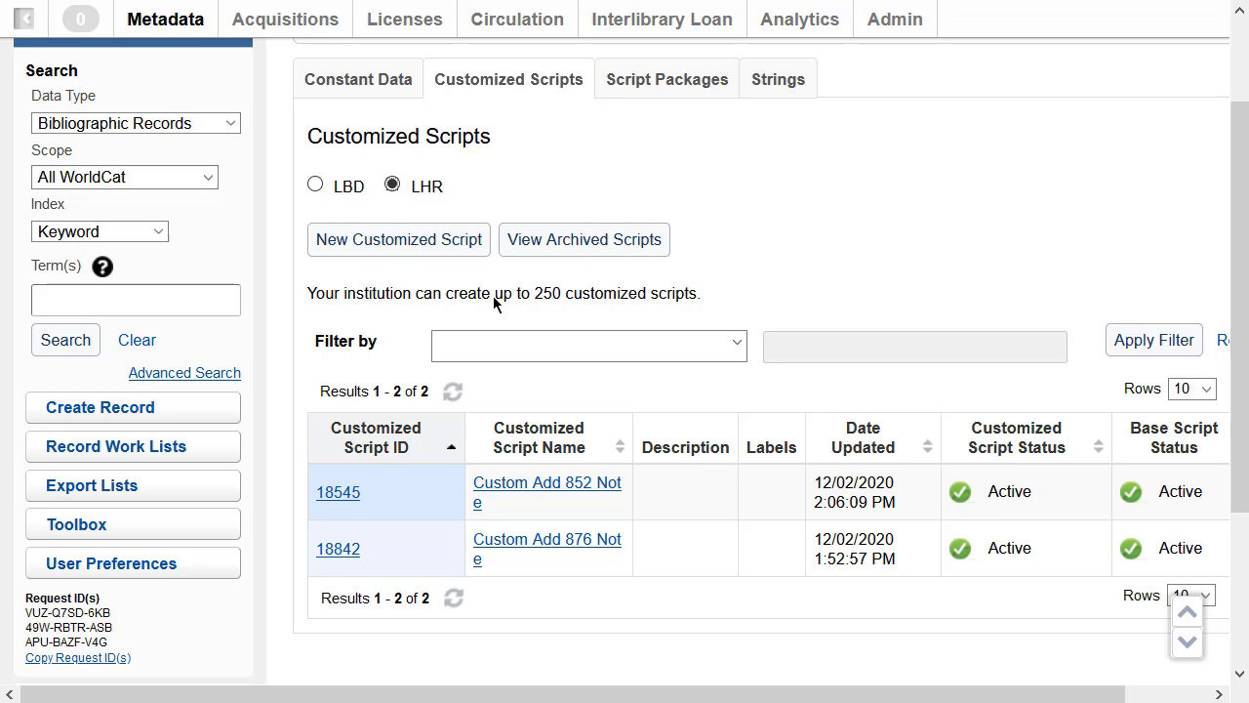
pyautogui.click(379, 248)
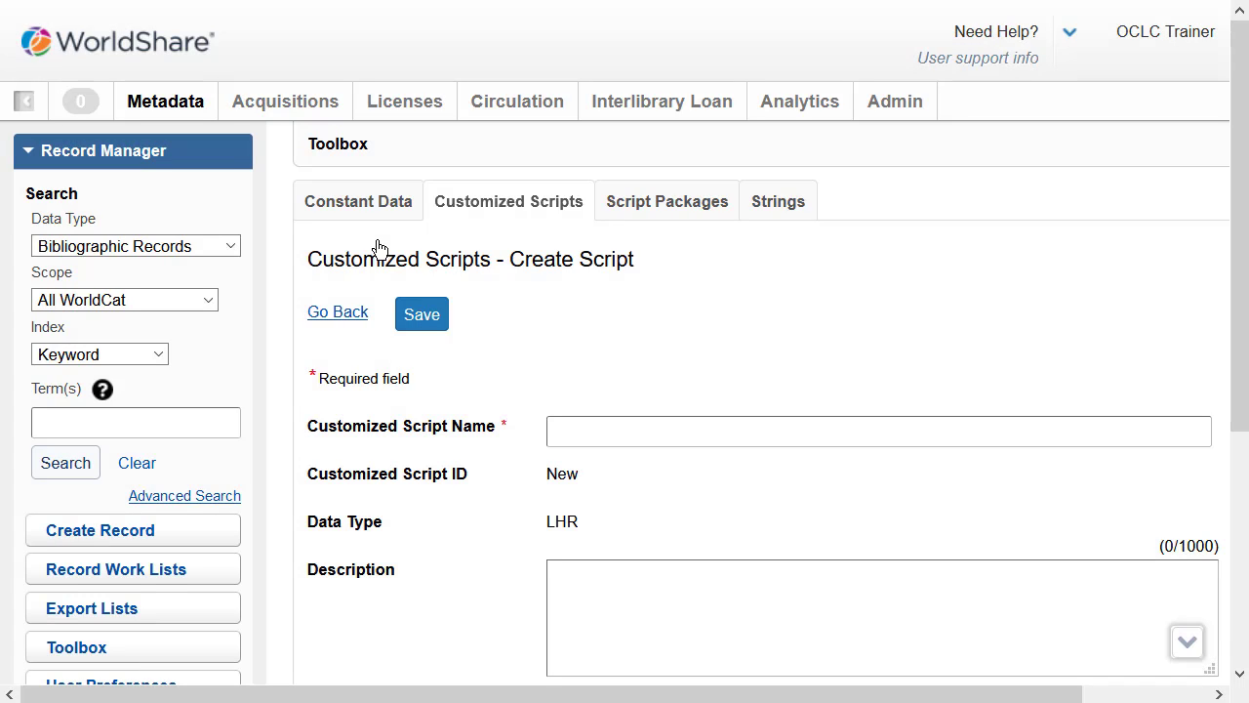
# Step: Name the customized script "Custom Replace 876 Note"
pyautogui.click(644, 425)
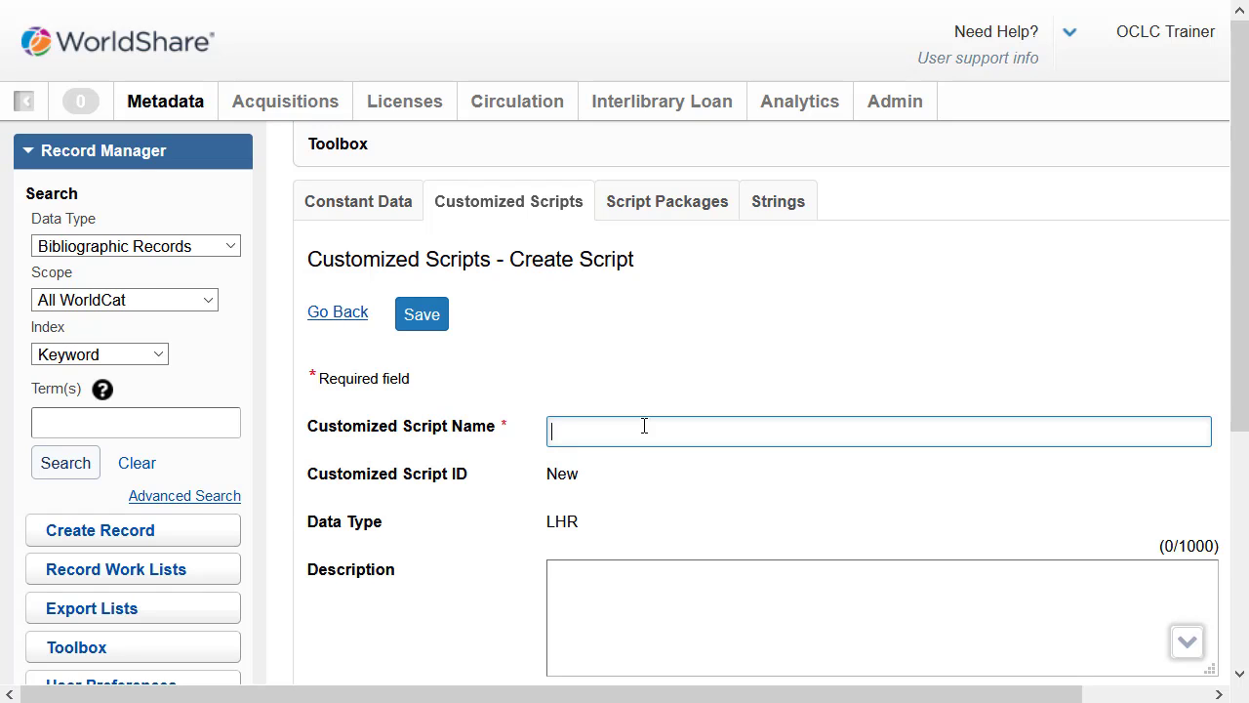
pyautogui.write('Custom')
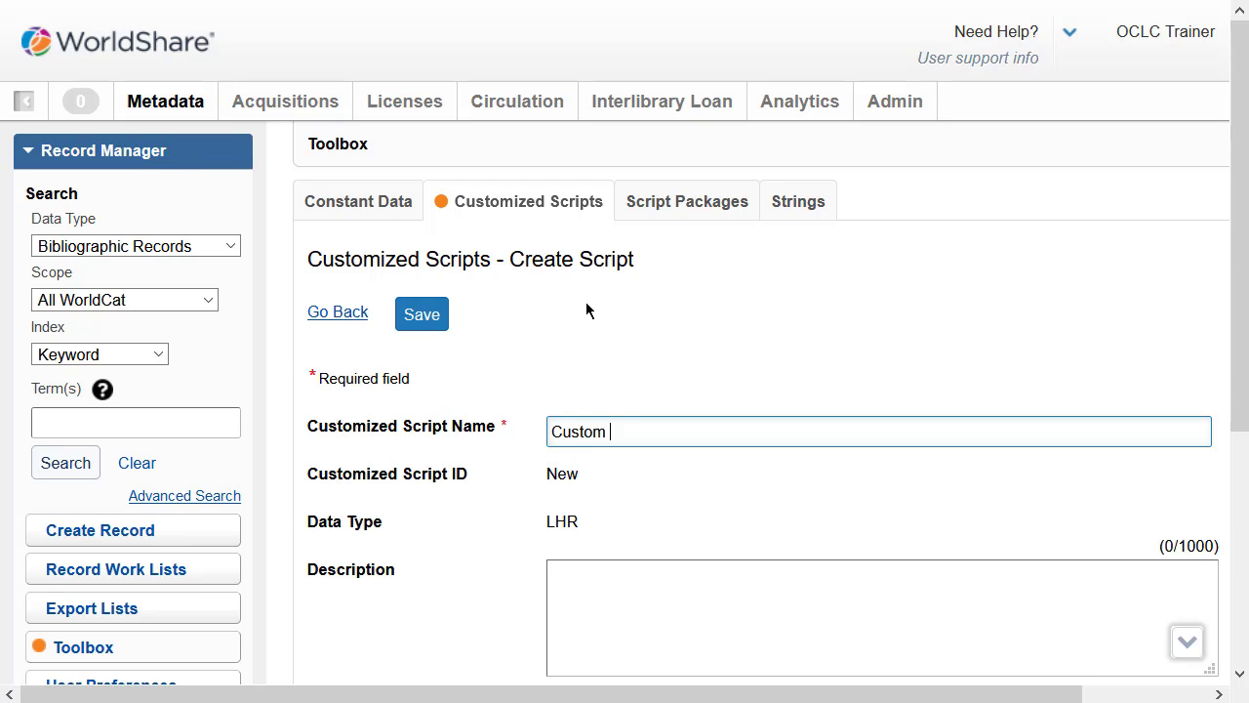
pyautogui.write(' Replace 876 Note')
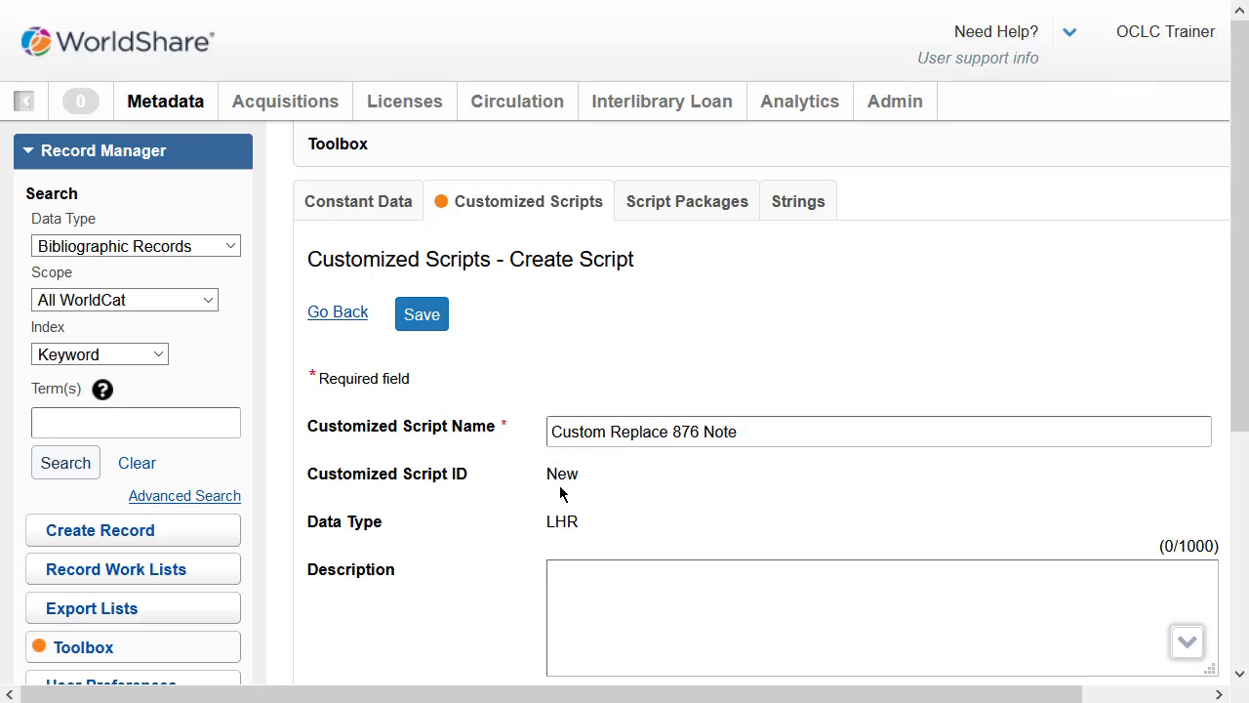
# Step: Enter the script description "Replacing existing 876 private note"
pyautogui.scroll(-2, 559, 485)
pyautogui.click(564, 455)
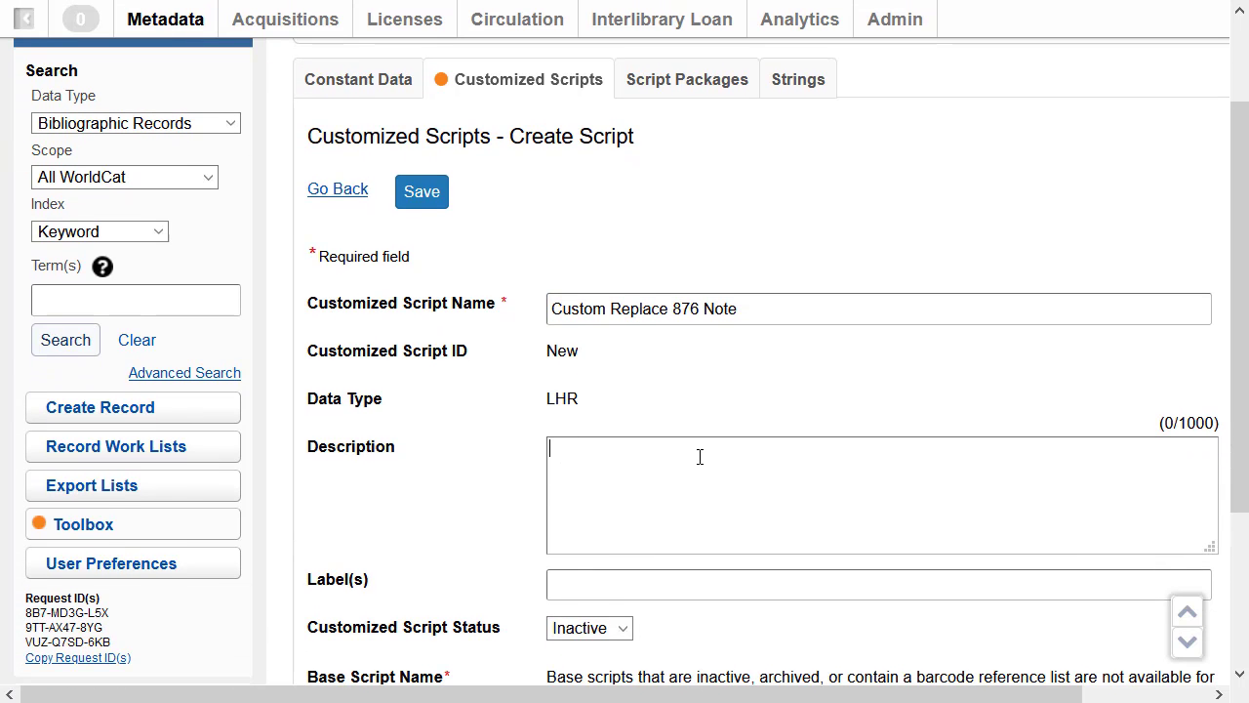
pyautogui.scroll(-2, 697, 455)
pyautogui.write('Replacing existing ')
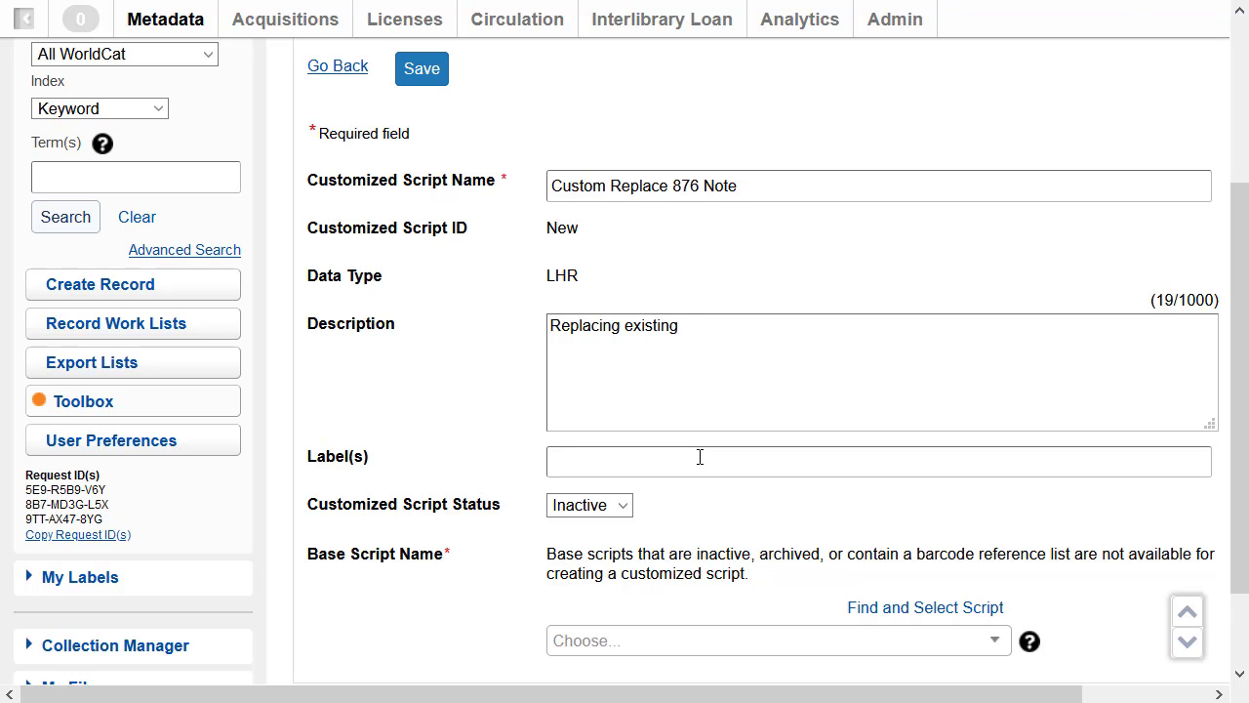
pyautogui.write('876 private note')
pyautogui.click(700, 457)
# Step: Set the customized script status to Active
pyautogui.scroll(-2, 622, 400)
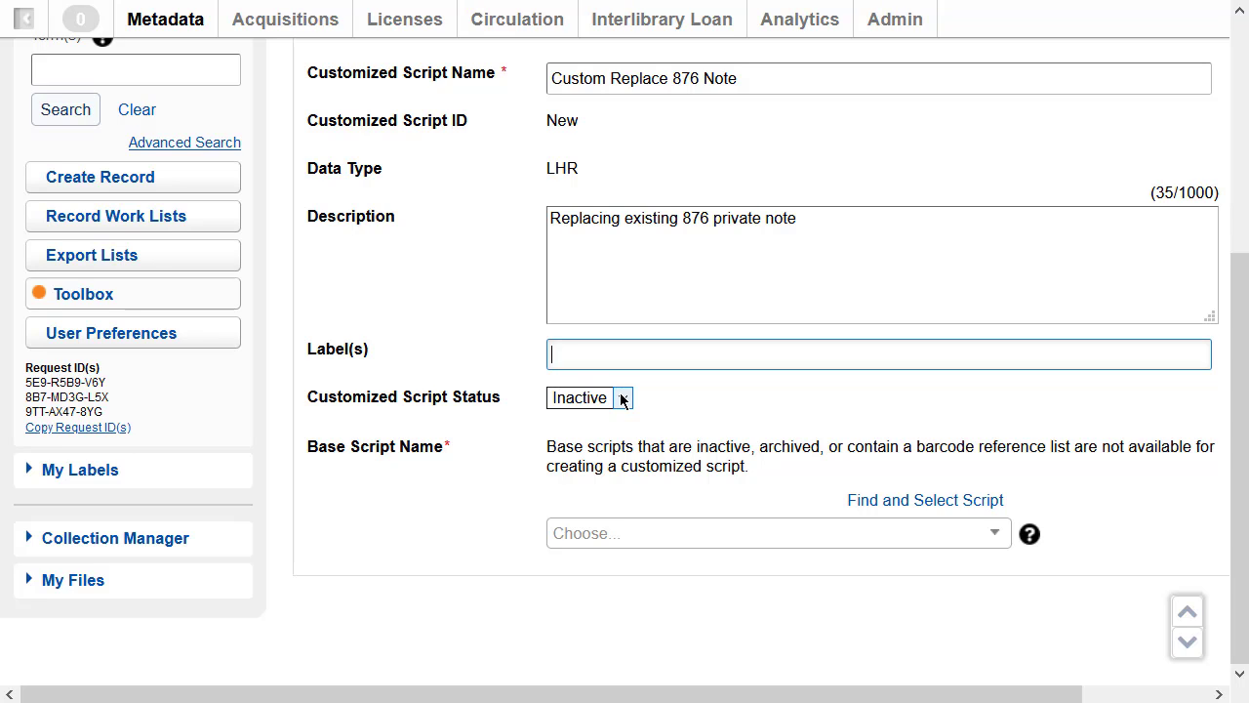
pyautogui.click(622, 399)
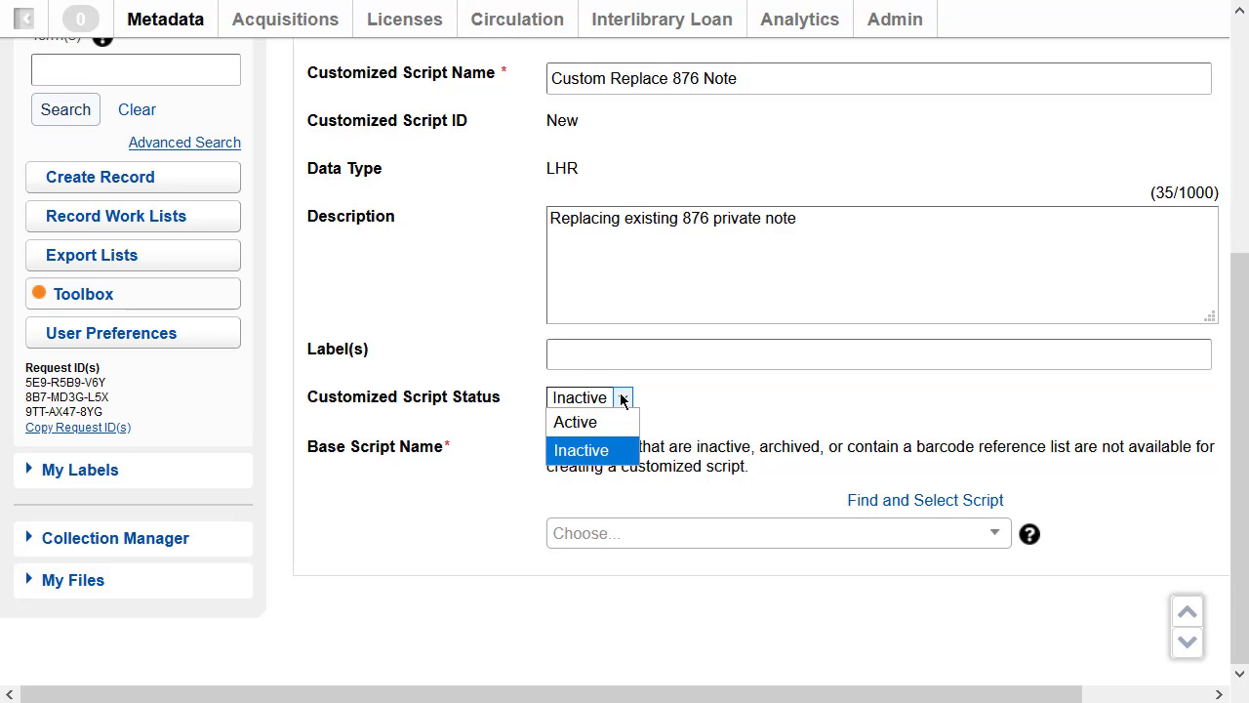
pyautogui.click(608, 421)
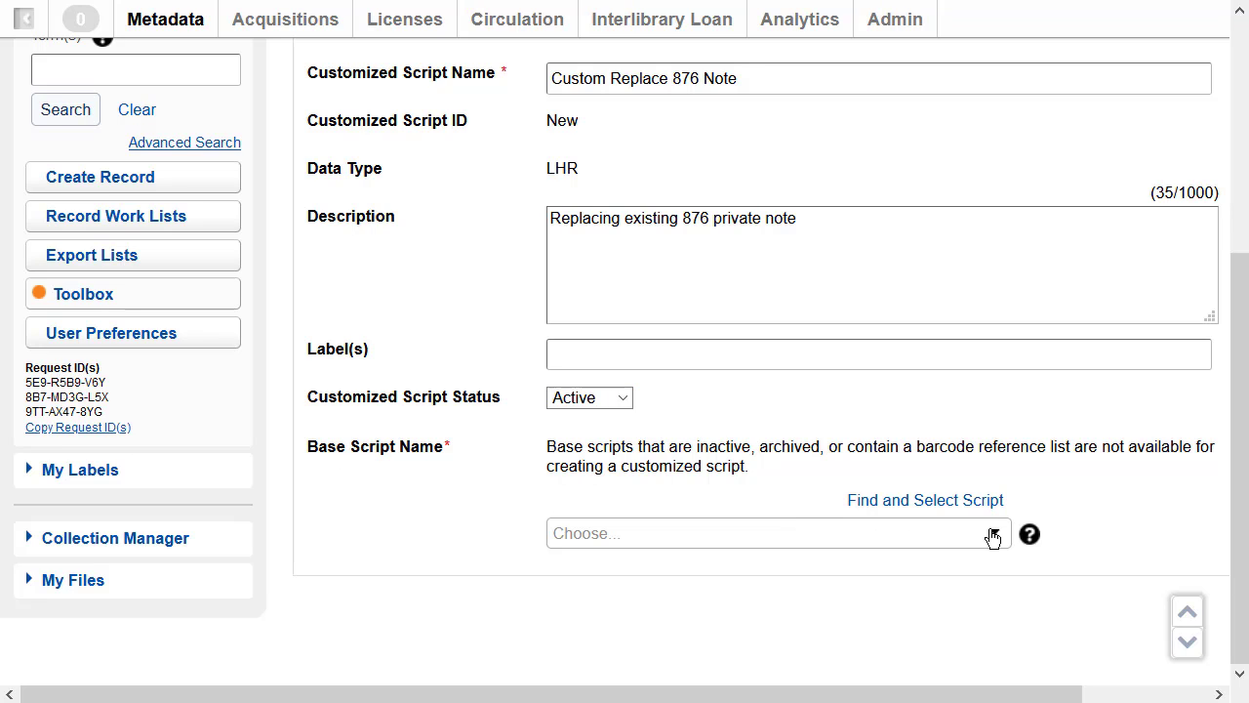
# Step: Choose "Replace String in 852 or 876 Note" as the base script
pyautogui.click(995, 539)
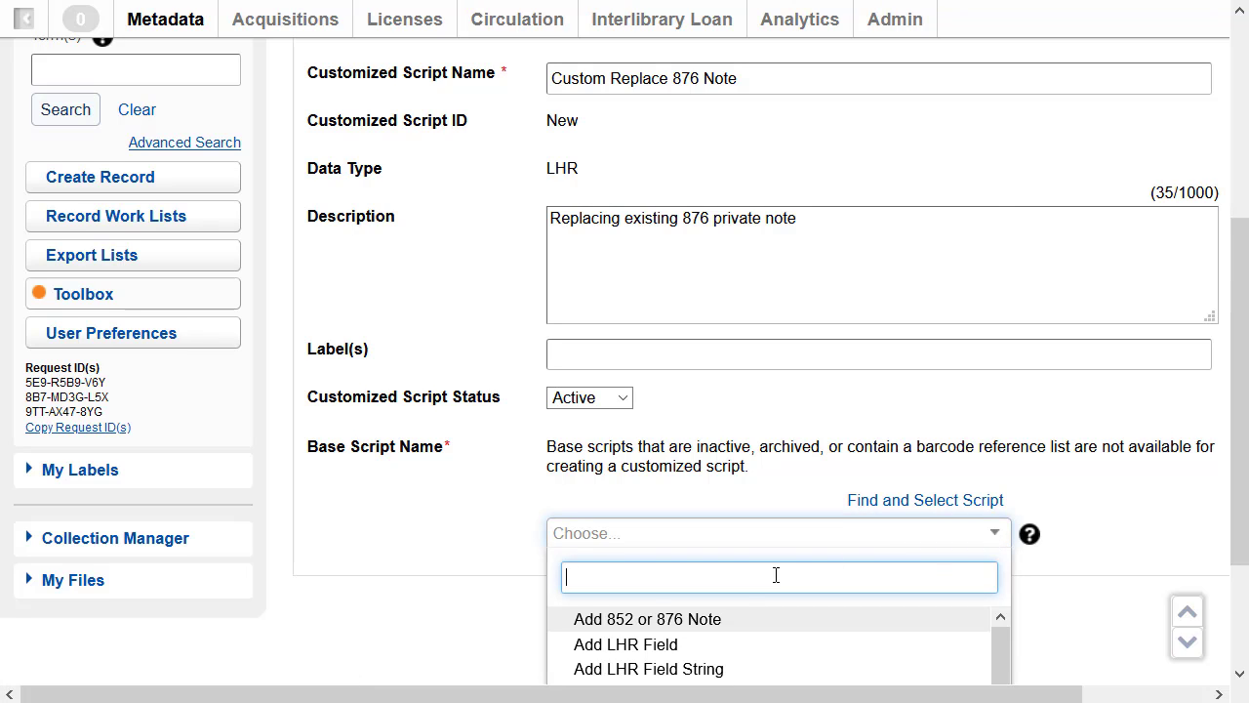
pyautogui.scroll(-2, 776, 575)
pyautogui.scroll(-2, 775, 582)
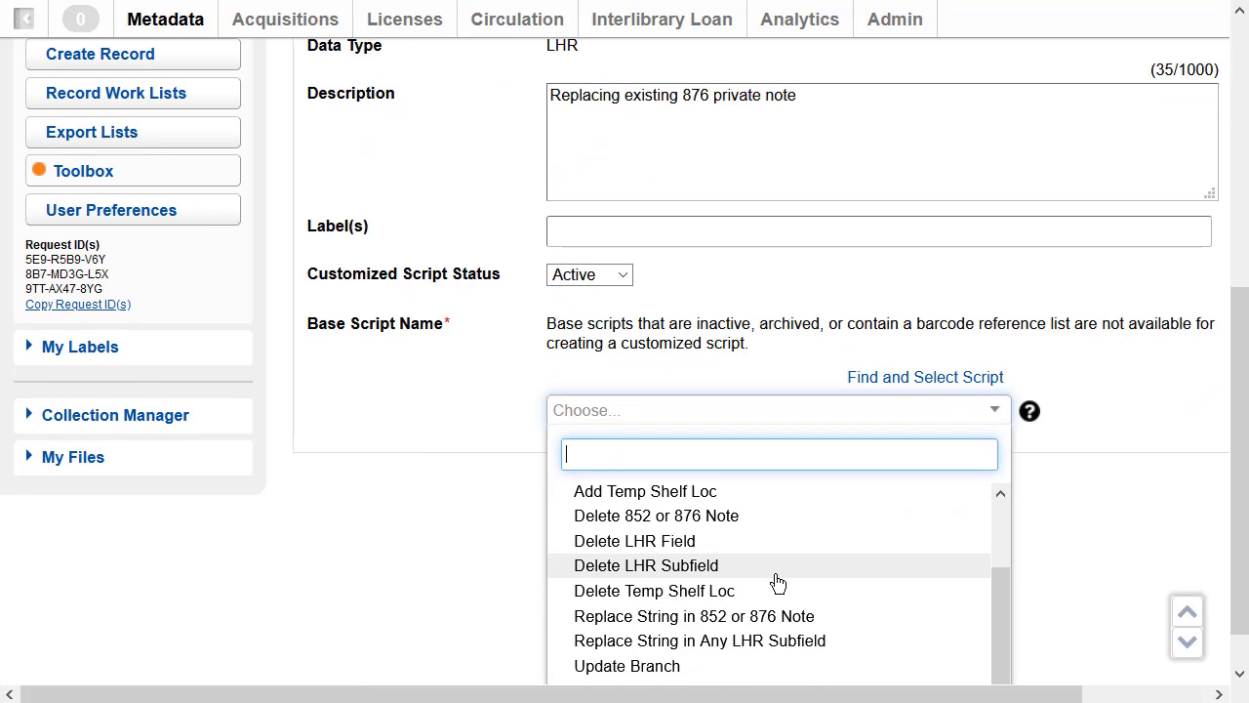
pyautogui.scroll(-1, 777, 580)
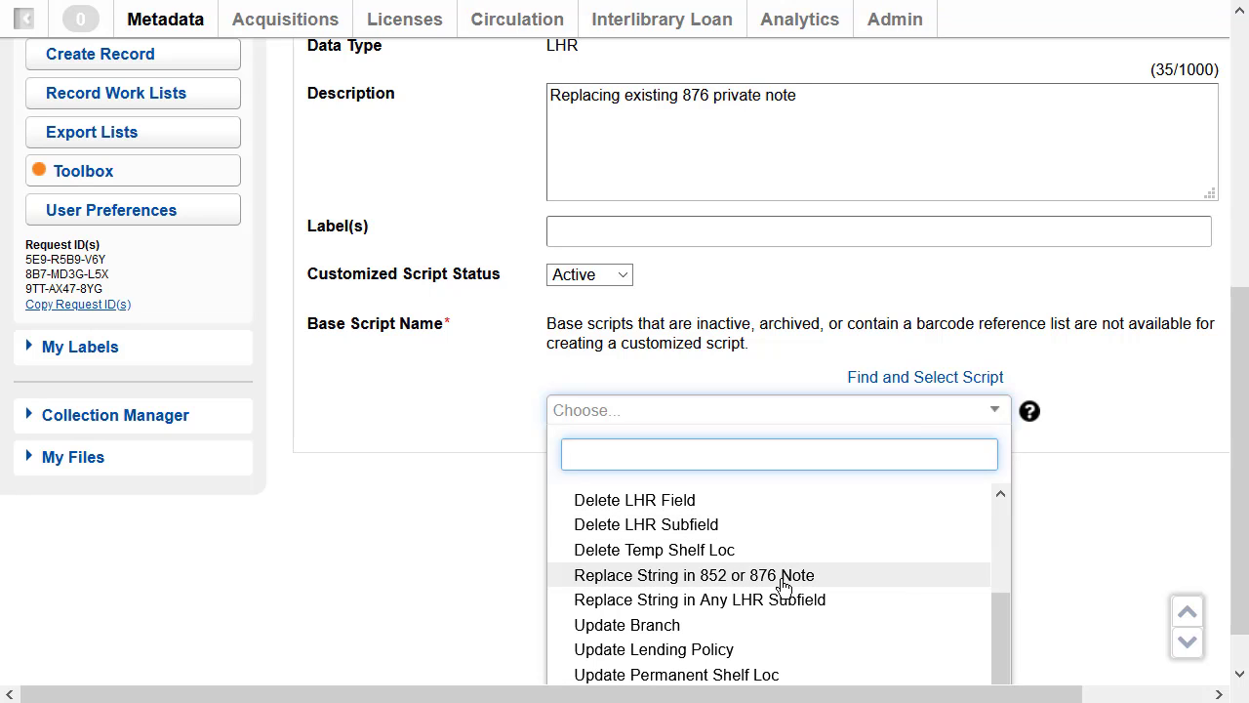
pyautogui.click(776, 583)
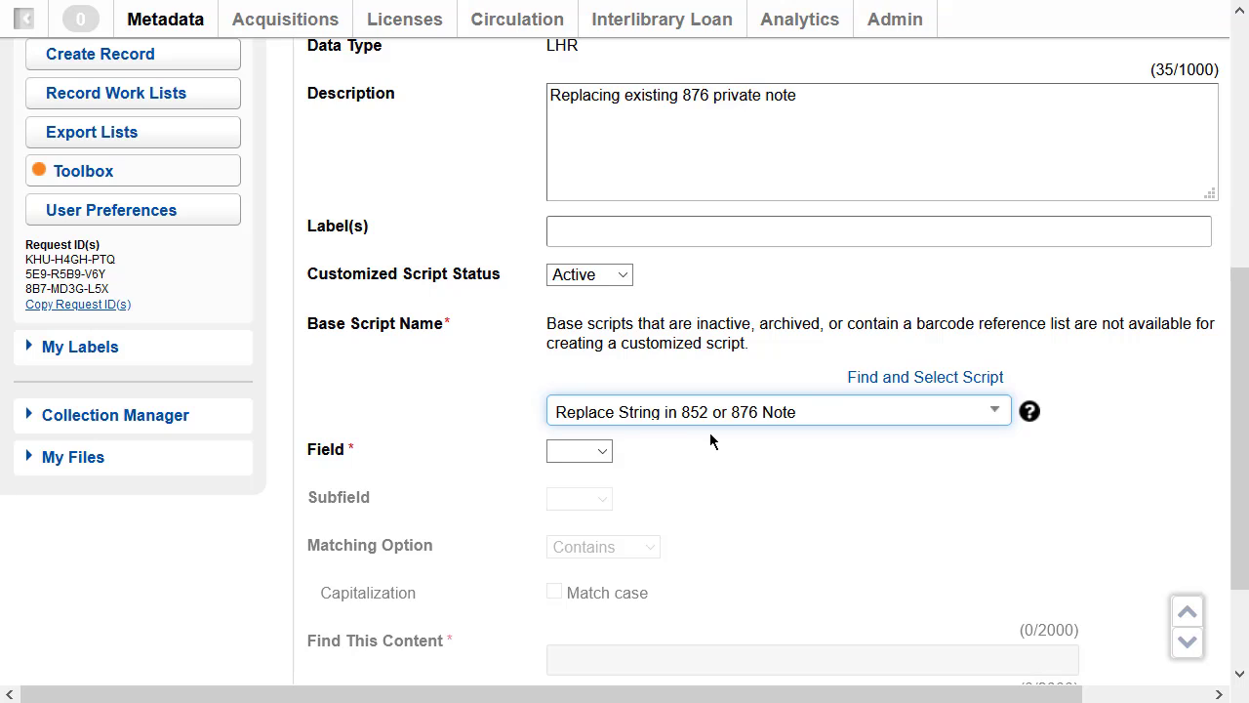
# Step: Set the script's field to 876 and its matching option to Contains
pyautogui.scroll(-2, 711, 440)
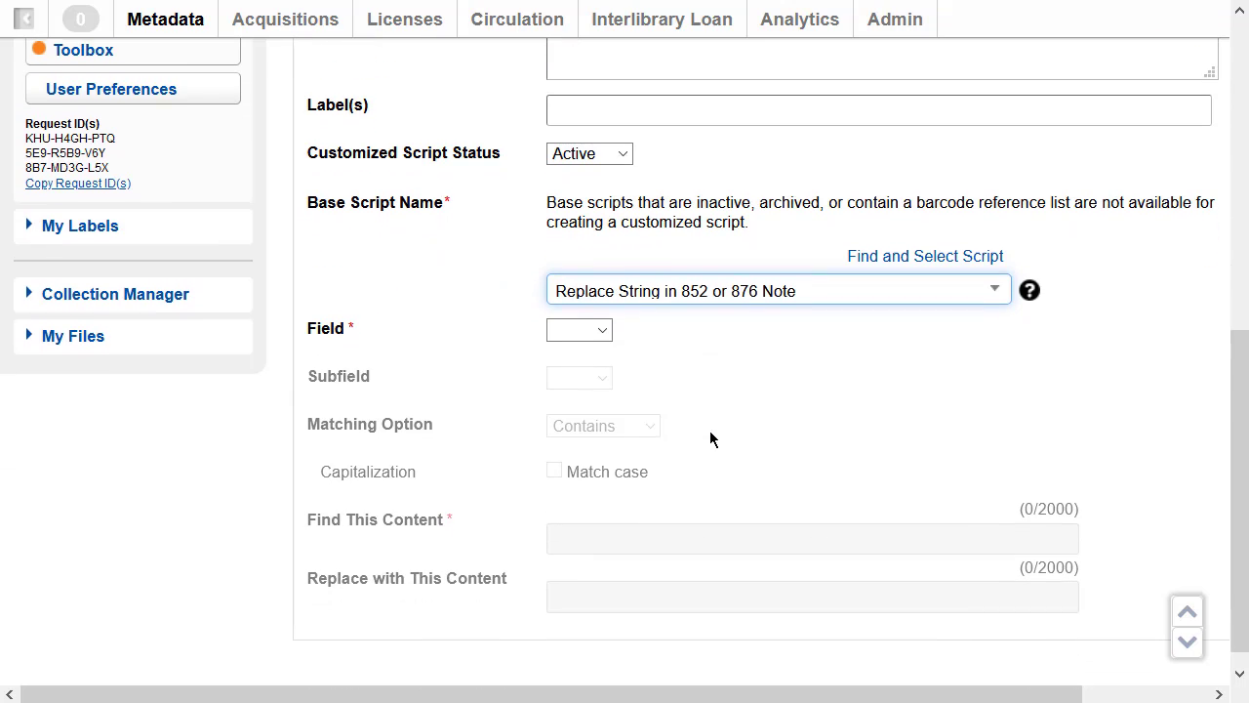
pyautogui.click(599, 332)
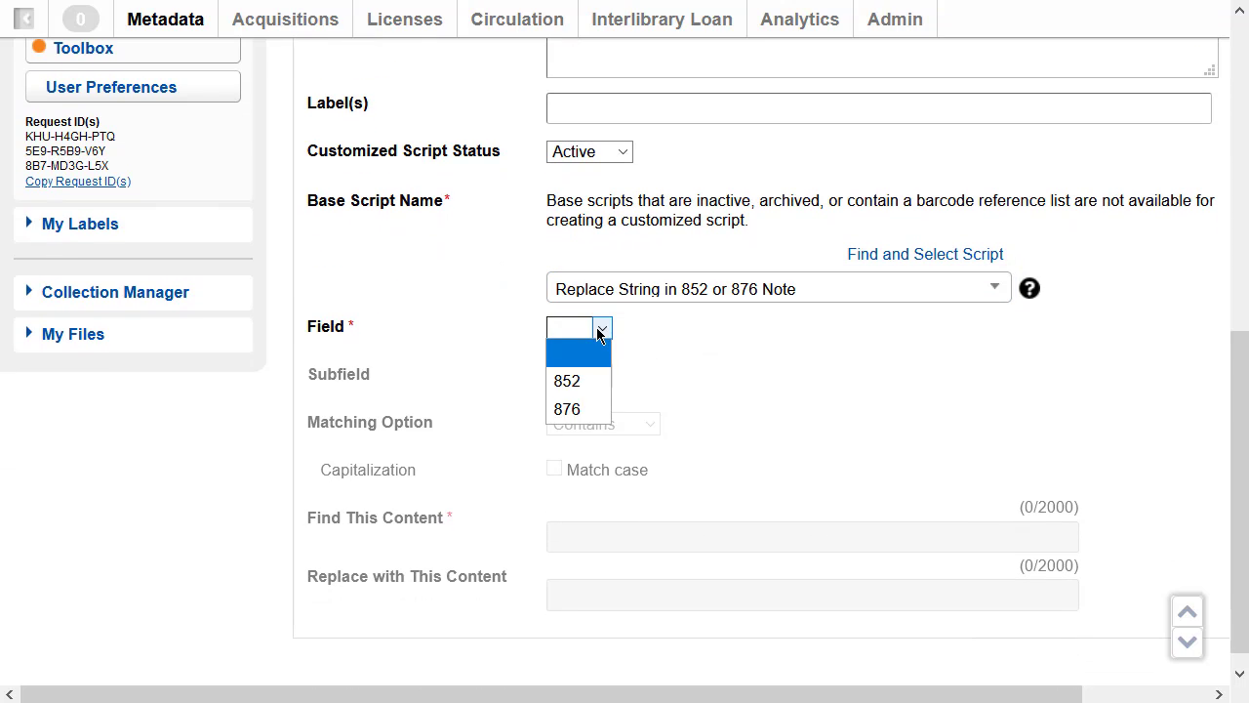
pyautogui.click(568, 409)
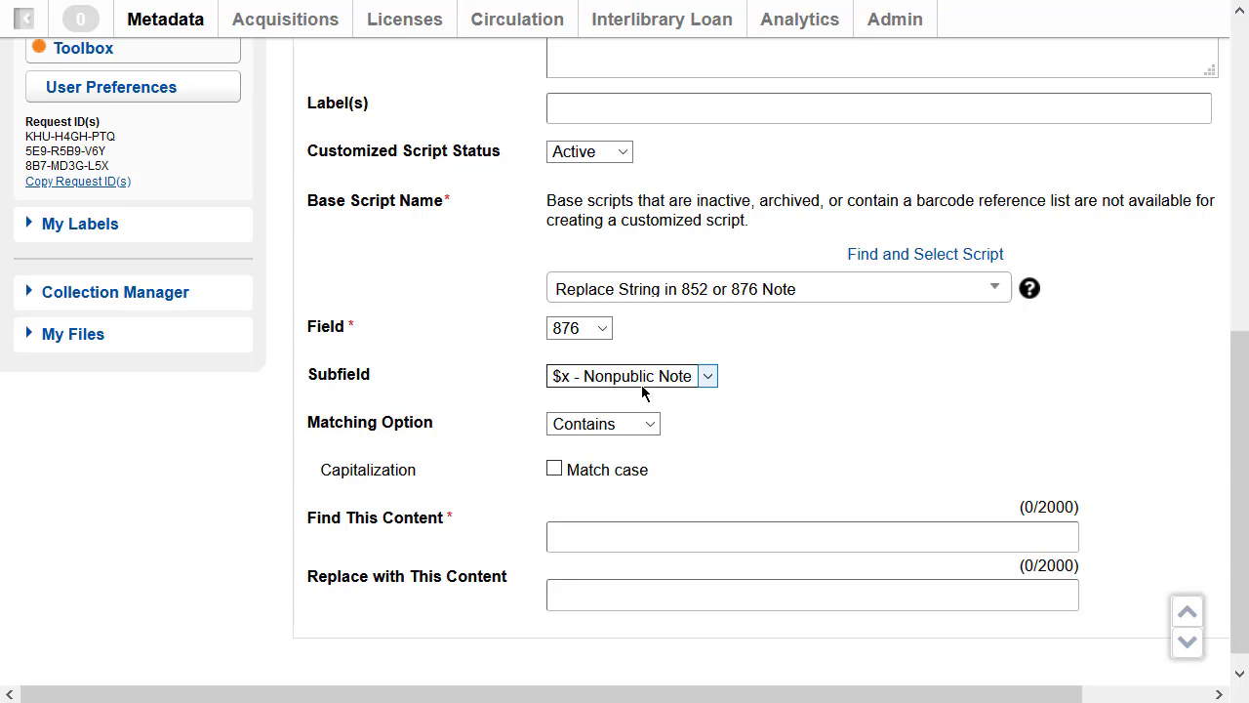
pyautogui.click(650, 425)
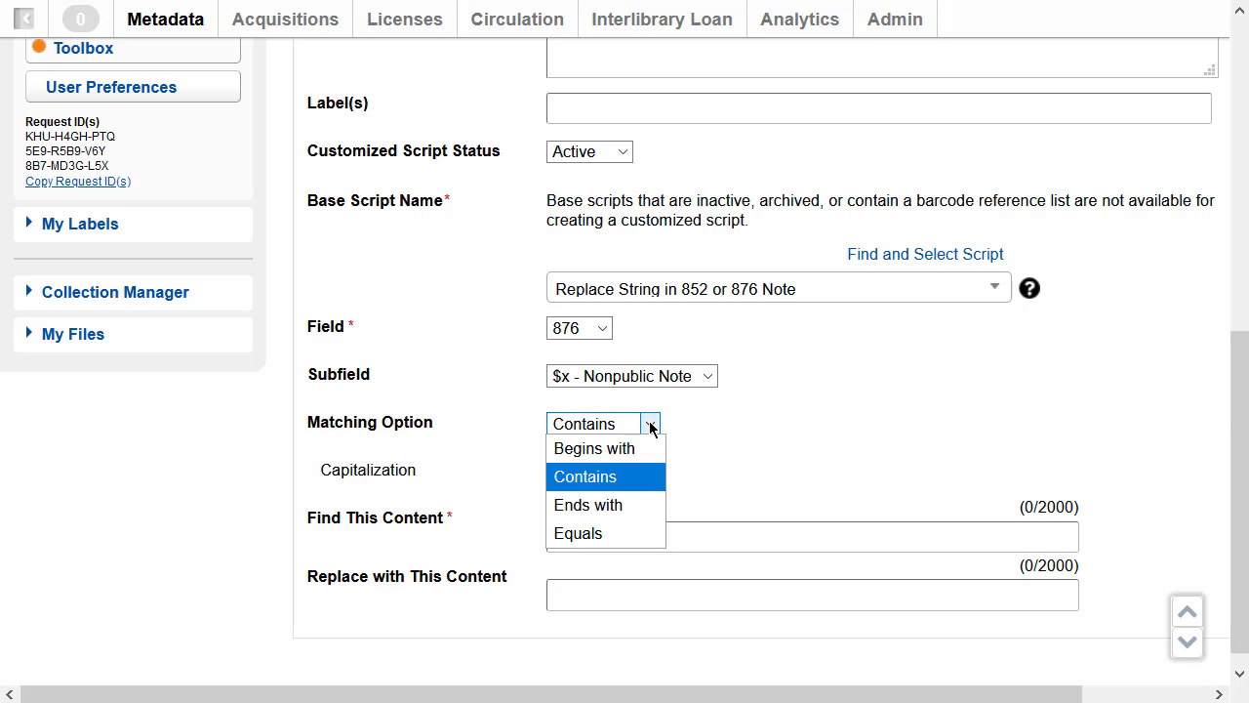
pyautogui.click(639, 478)
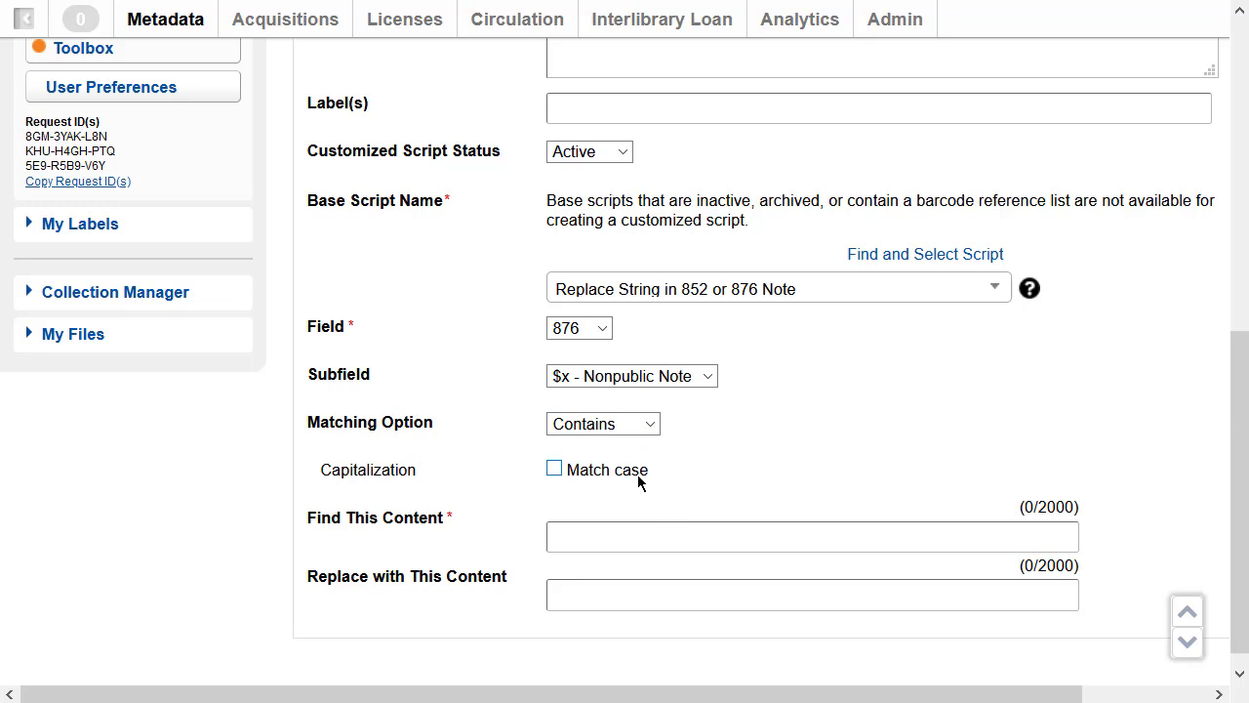
# Step: Set the script to find "part of set" and replace it with "part of a multi-volume set"
pyautogui.click(566, 528)
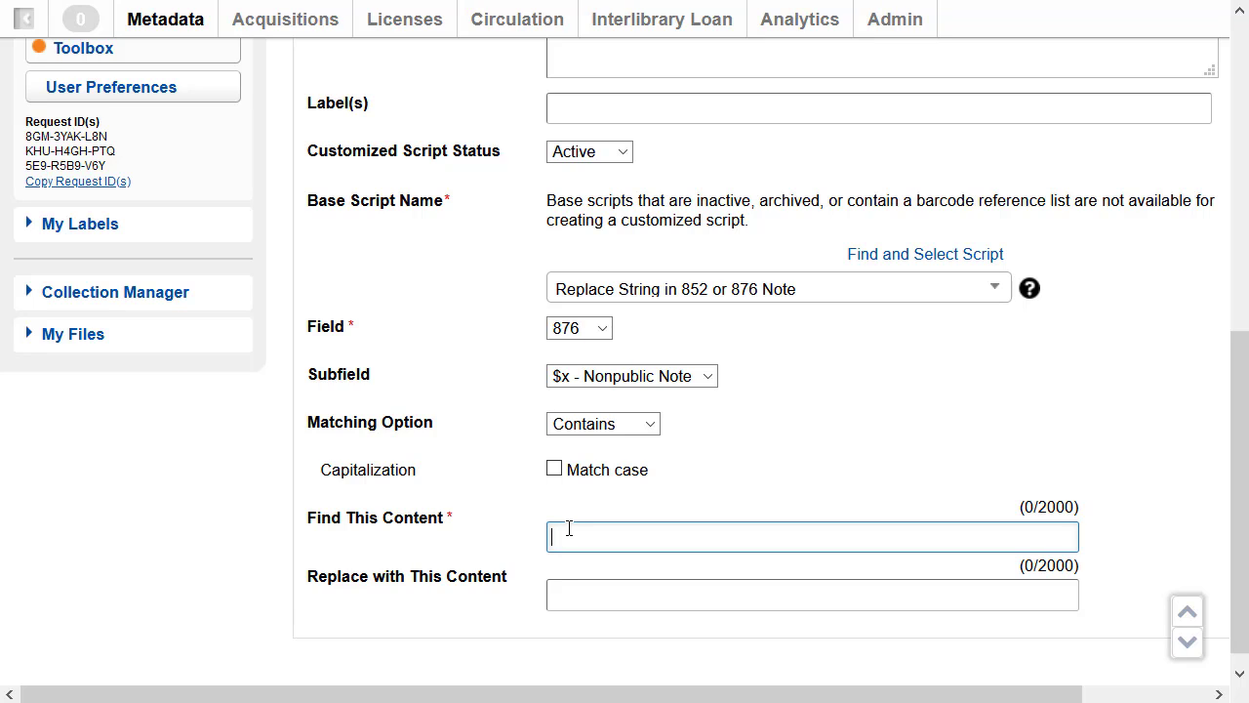
pyautogui.write('part of set')
pyautogui.click(563, 603)
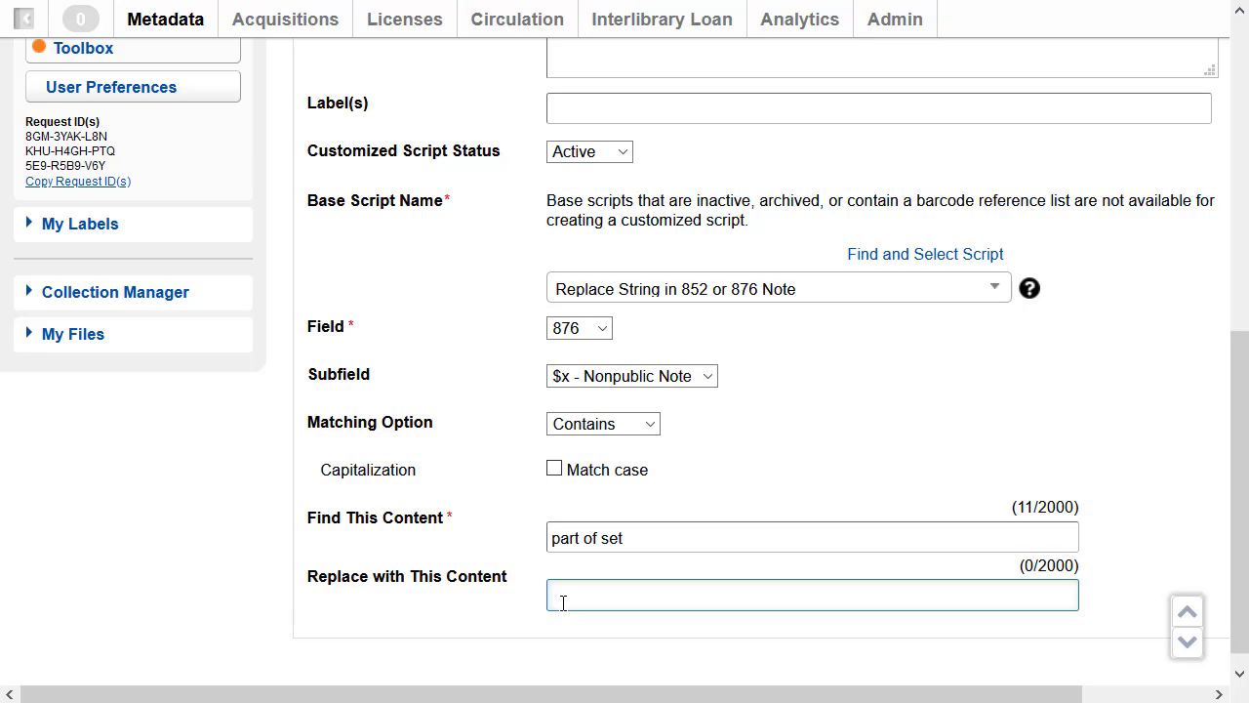
pyautogui.write('part of a mu')
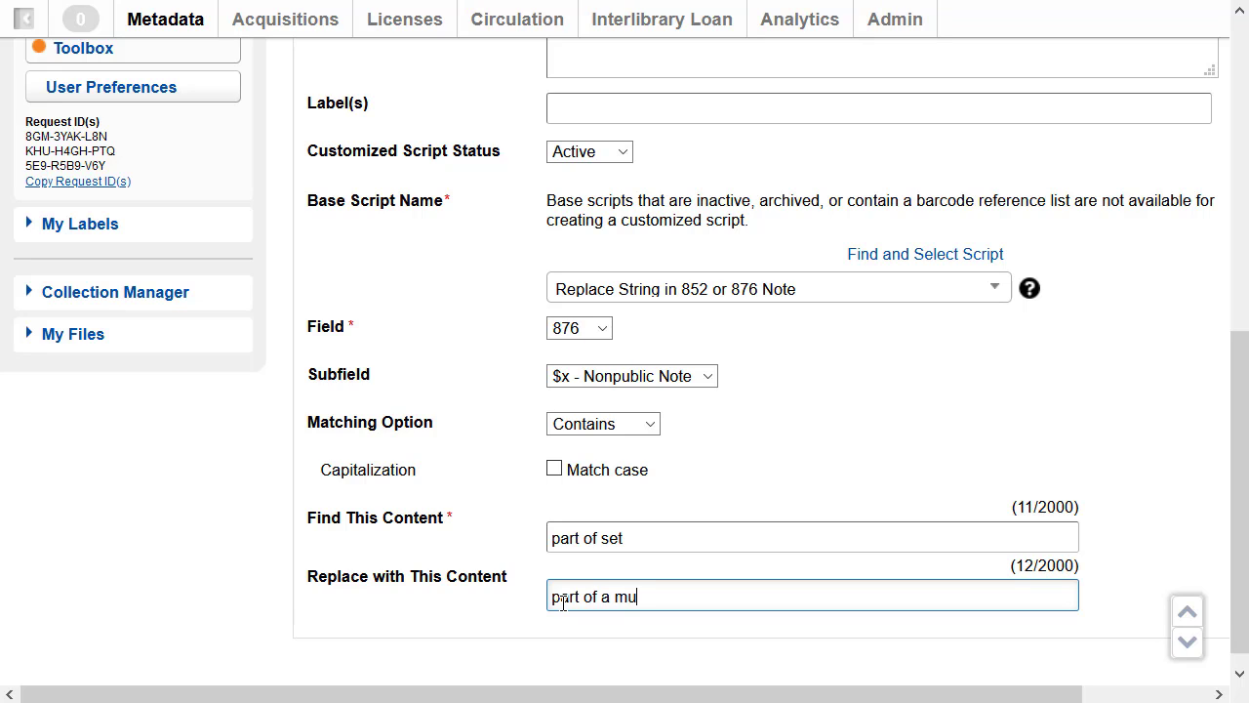
pyautogui.write('lti-volume set')
# Step: Save the customized script and return to the list of LHR customized scripts
pyautogui.scroll(-1, 564, 605)
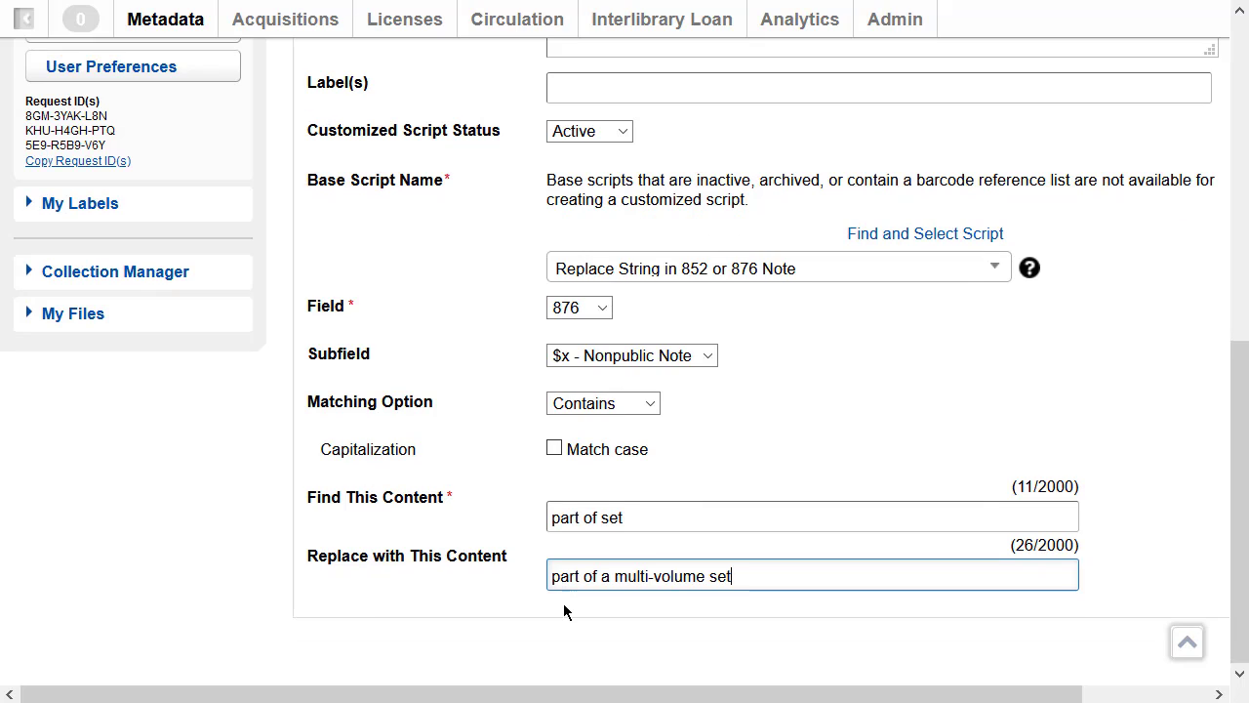
pyautogui.scroll(4, 563, 611)
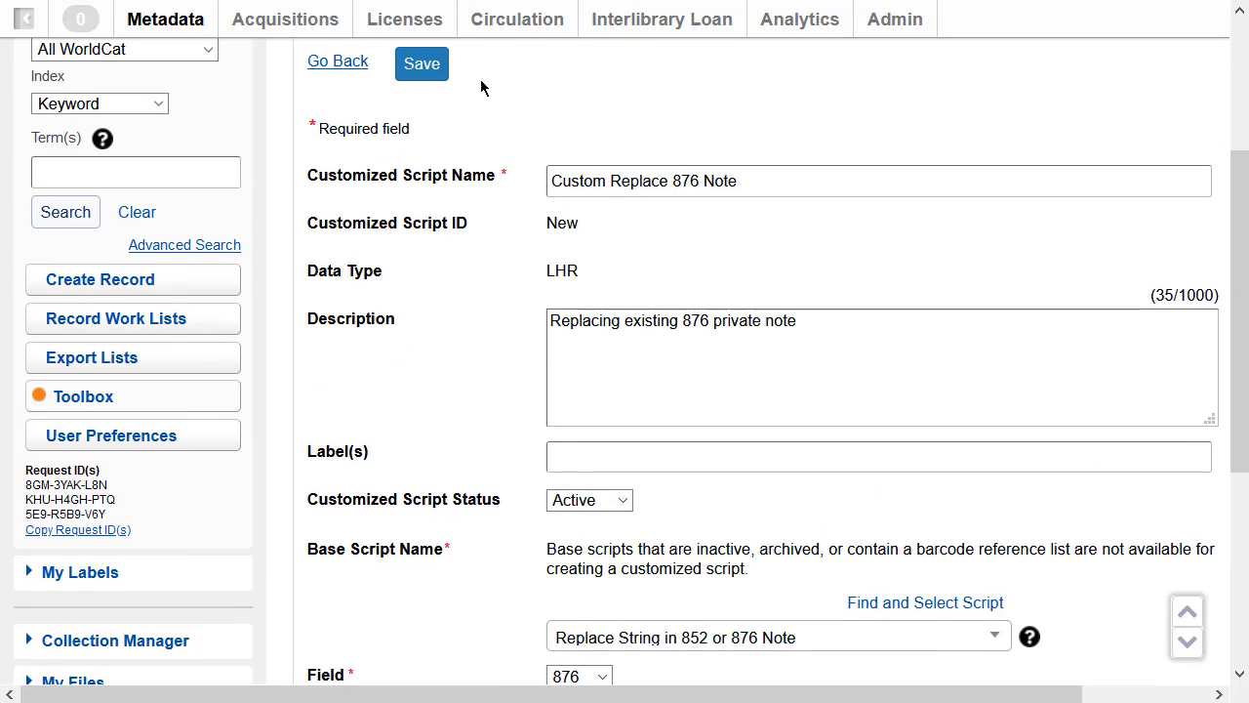
pyautogui.click(422, 66)
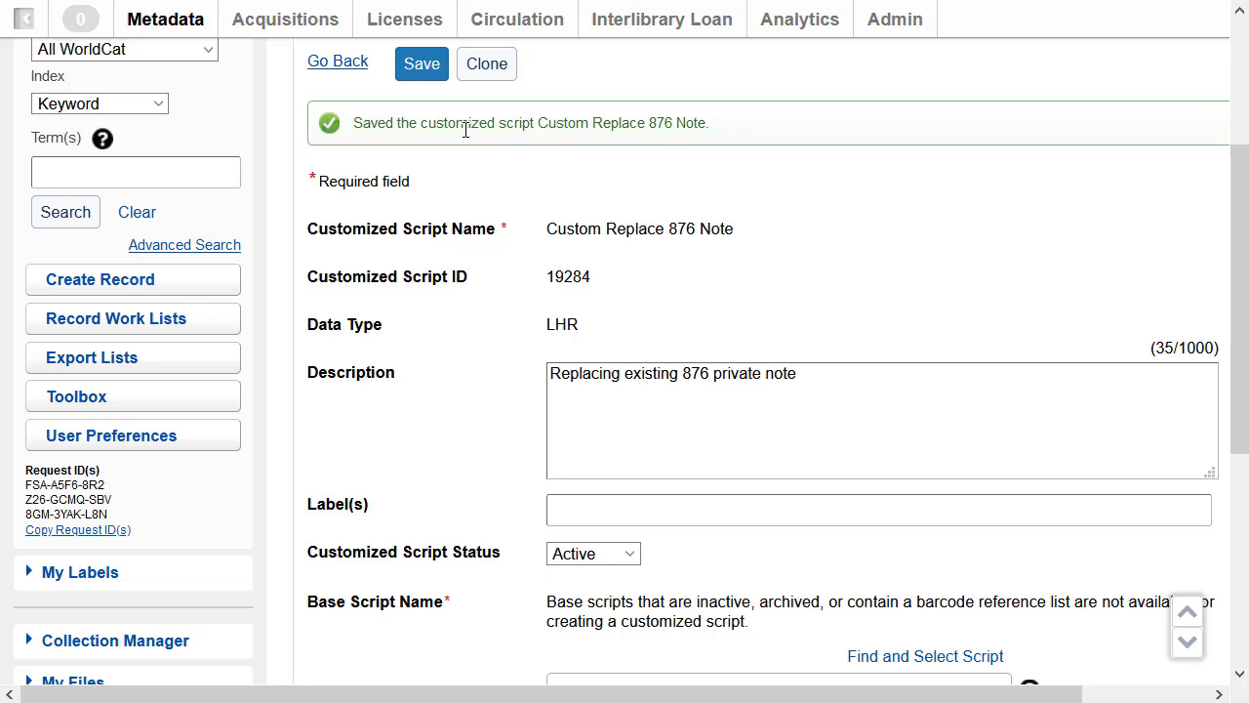
pyautogui.click(339, 61)
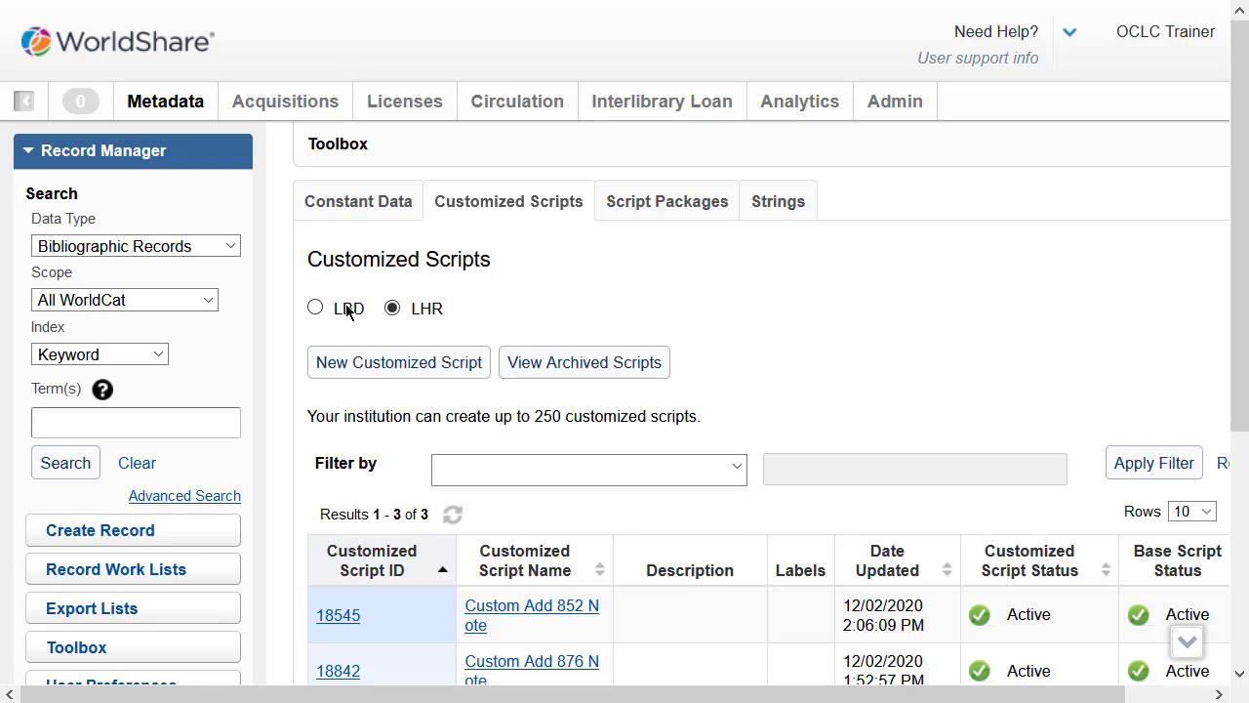
pyautogui.scroll(-3, 512, 474)
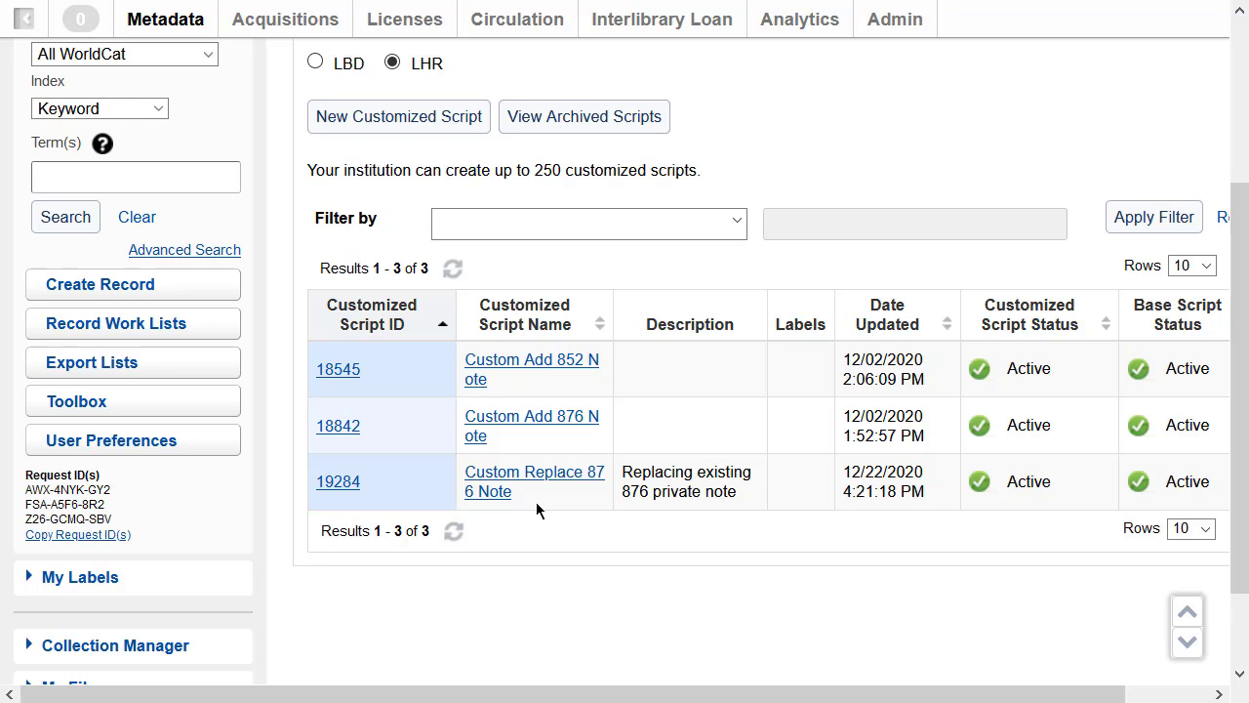
# Step: Start a new script package for LHR data in the Toolbox
pyautogui.scroll(1, 536, 508)
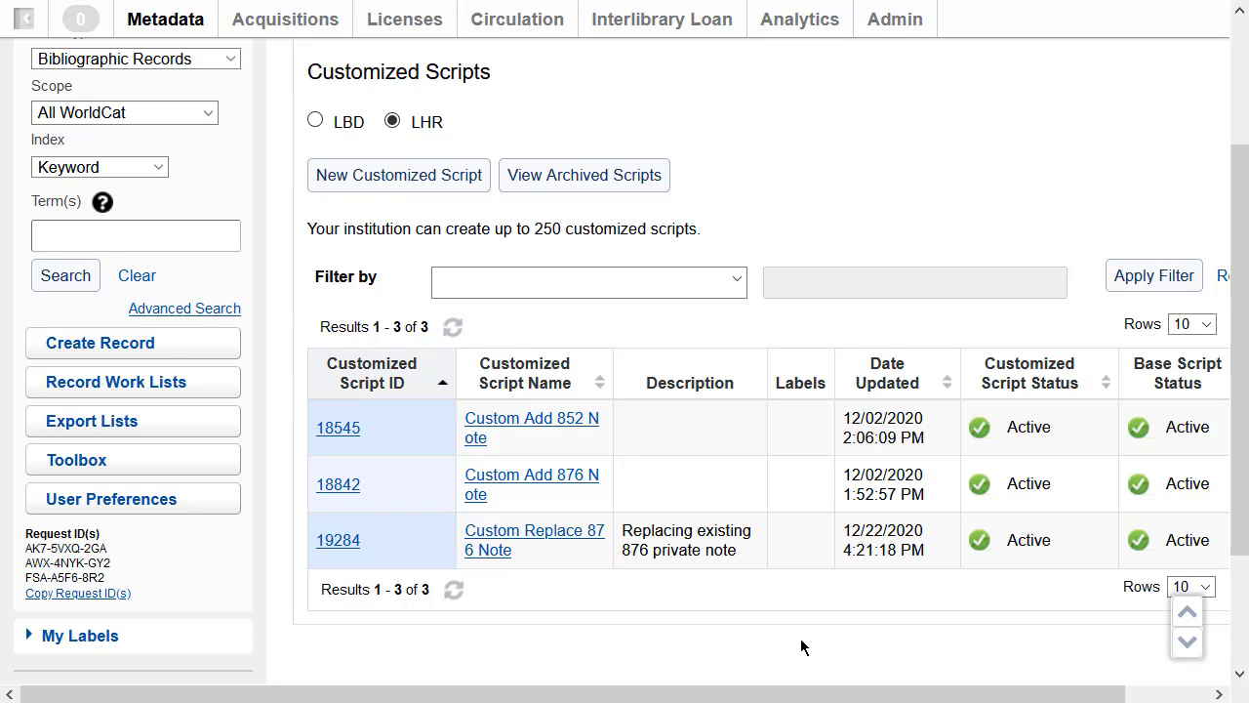
pyautogui.scroll(1, 602, 197)
pyautogui.scroll(3, 603, 197)
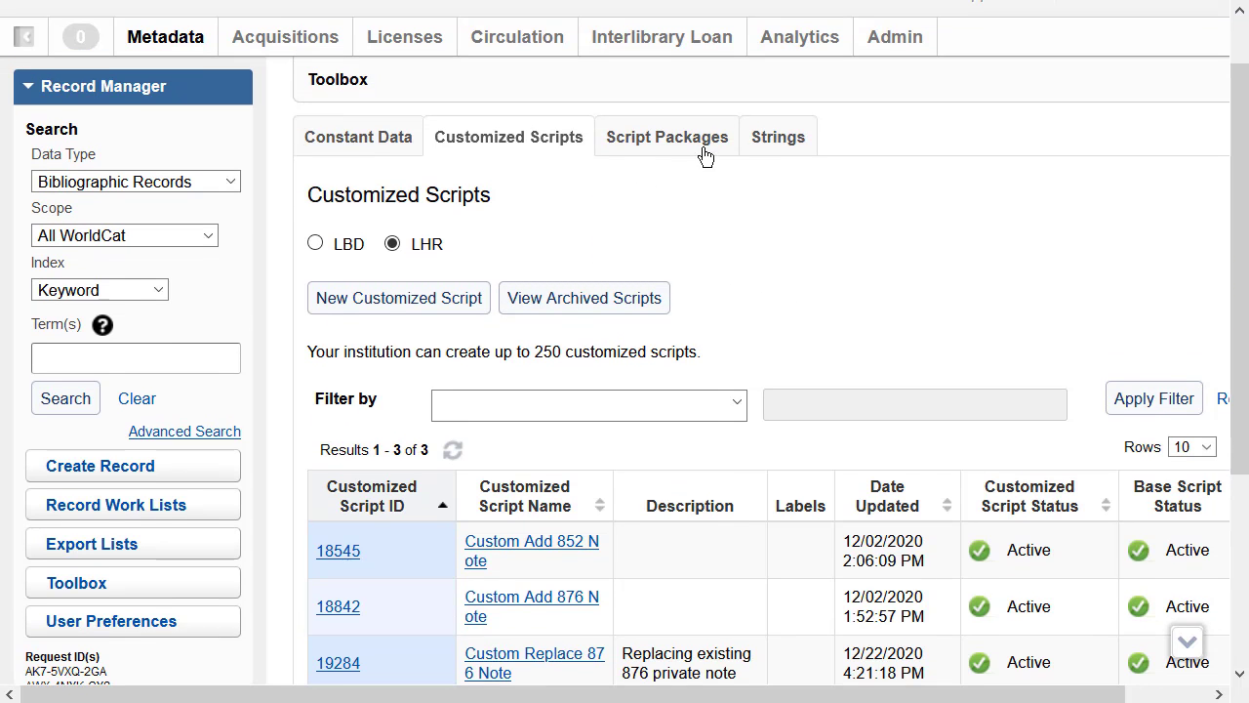
pyautogui.click(706, 154)
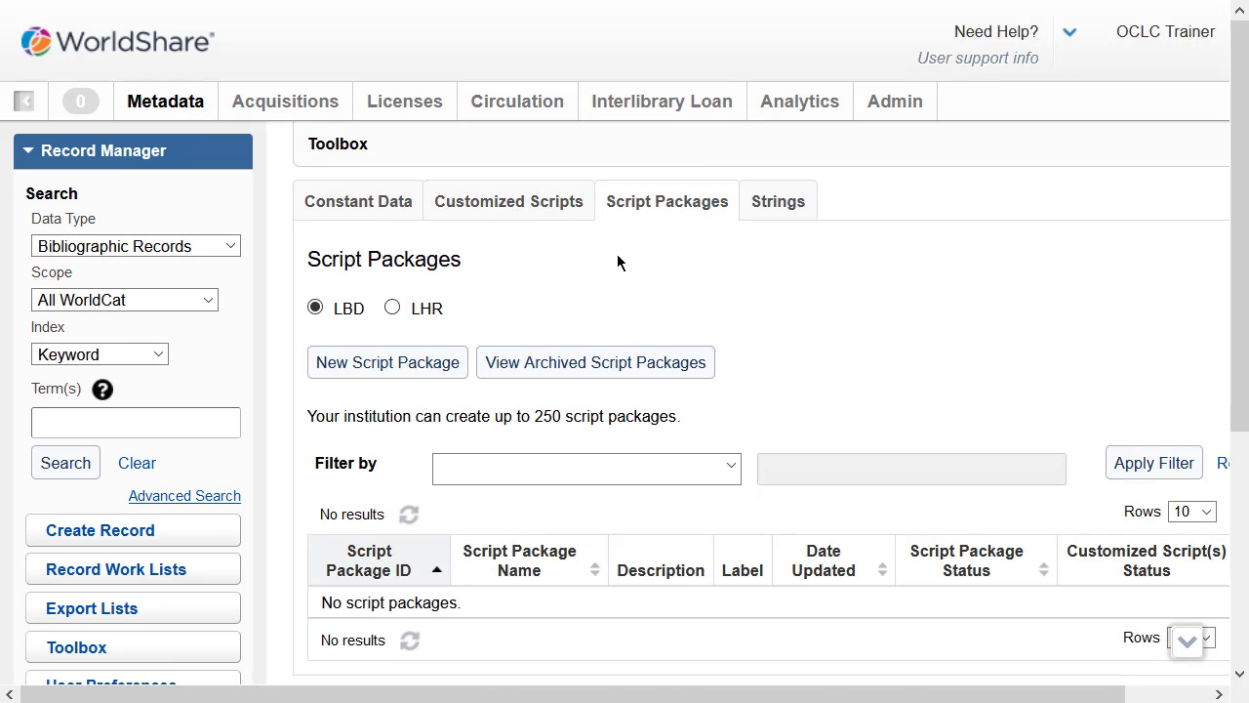
pyautogui.click(391, 308)
pyautogui.scroll(-1, 600, 322)
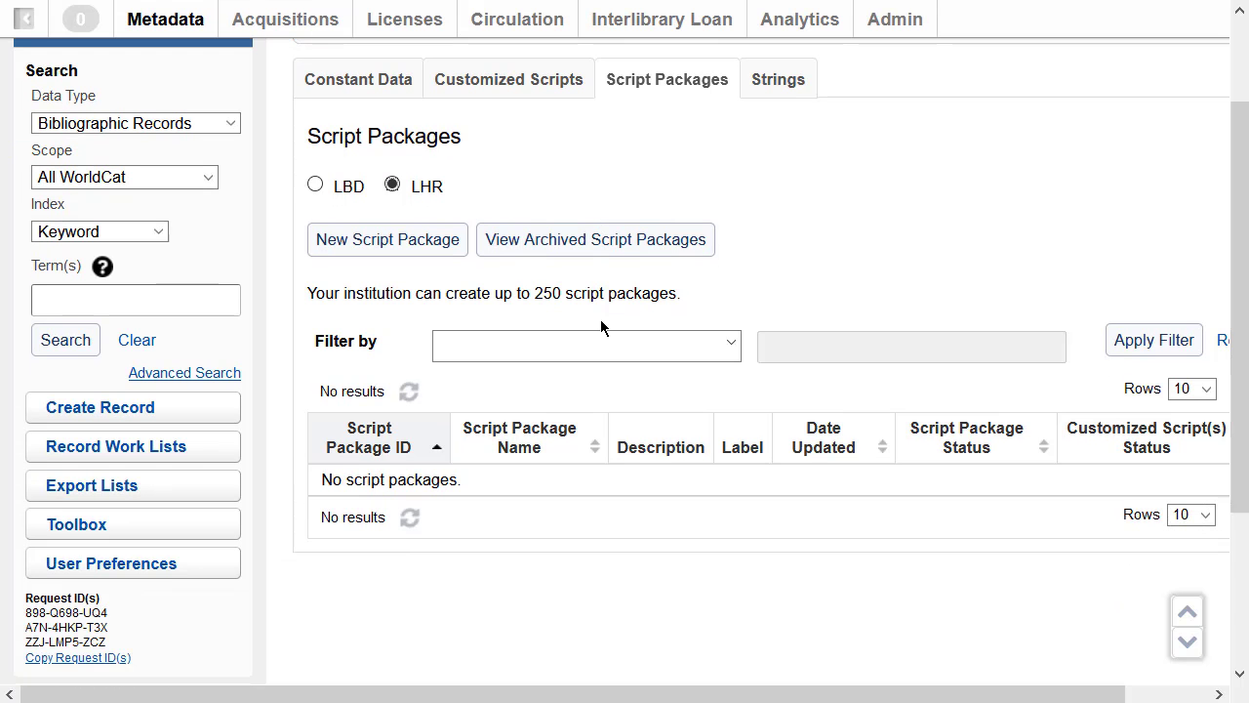
pyautogui.click(380, 248)
# Step: Name the new LHR script package "Add 852 and 876 Notes"
pyautogui.scroll(-1, 488, 332)
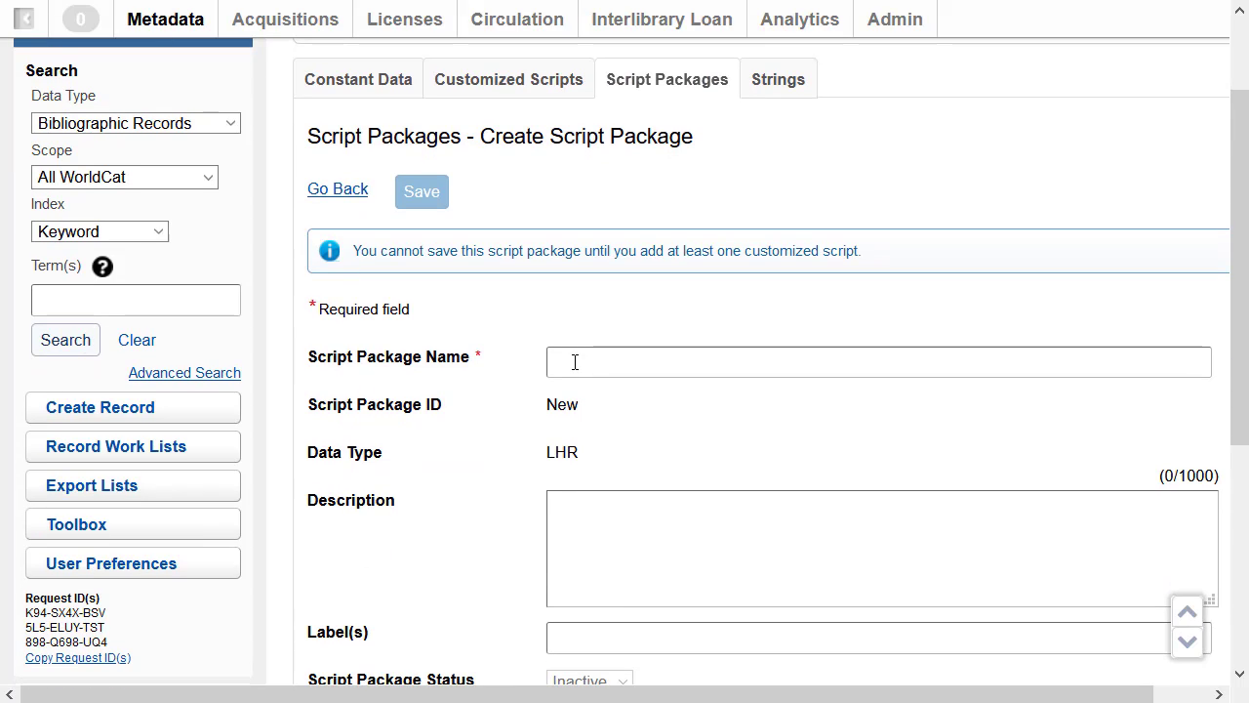
pyautogui.click(575, 362)
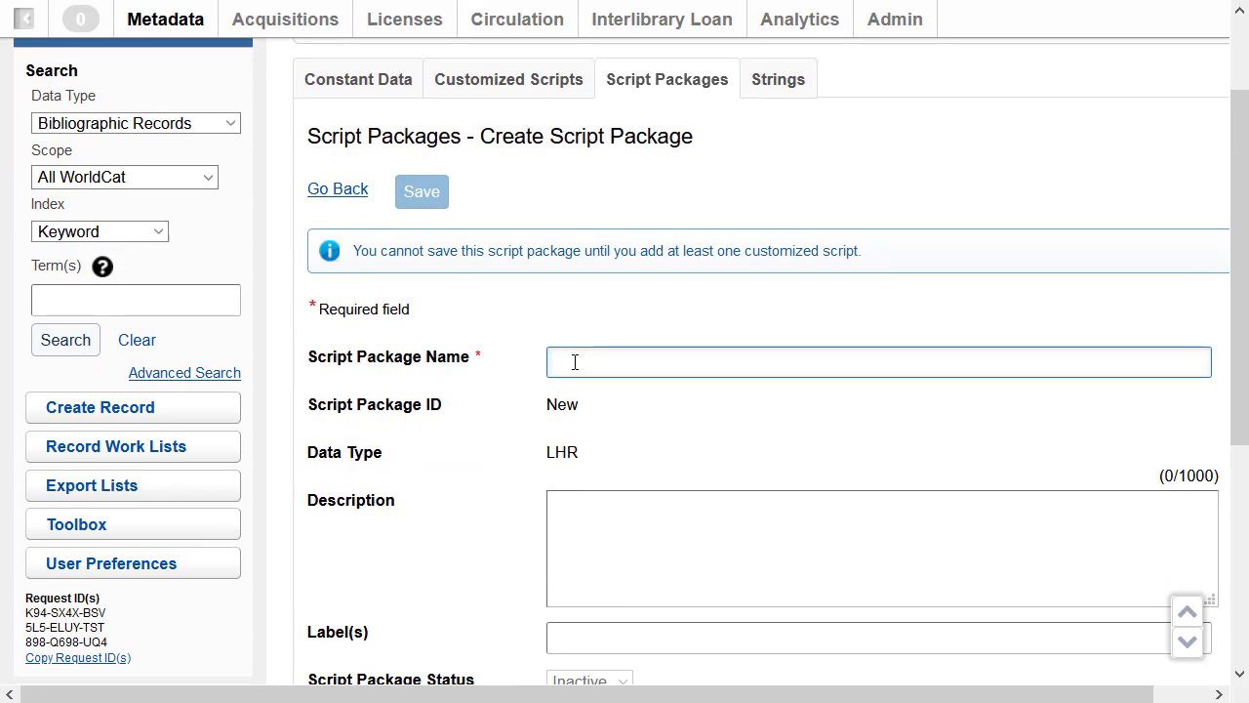
pyautogui.write('Add 85')
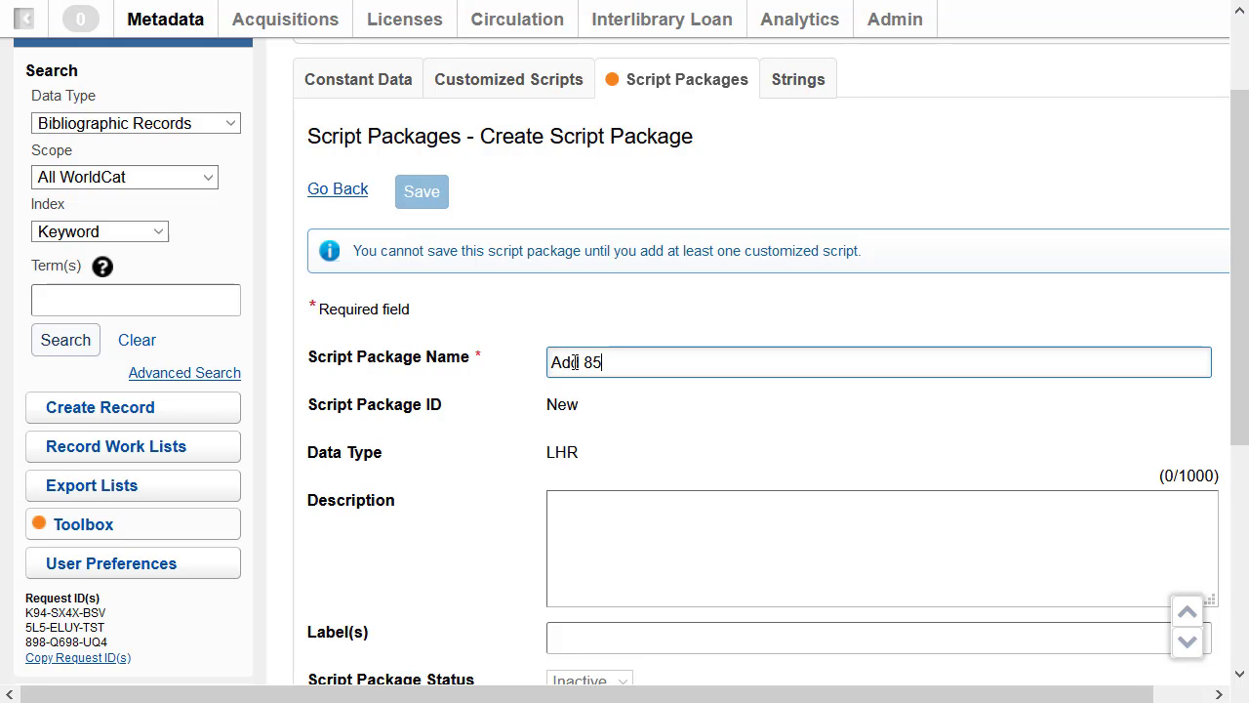
pyautogui.write('2 and 876 Notes')
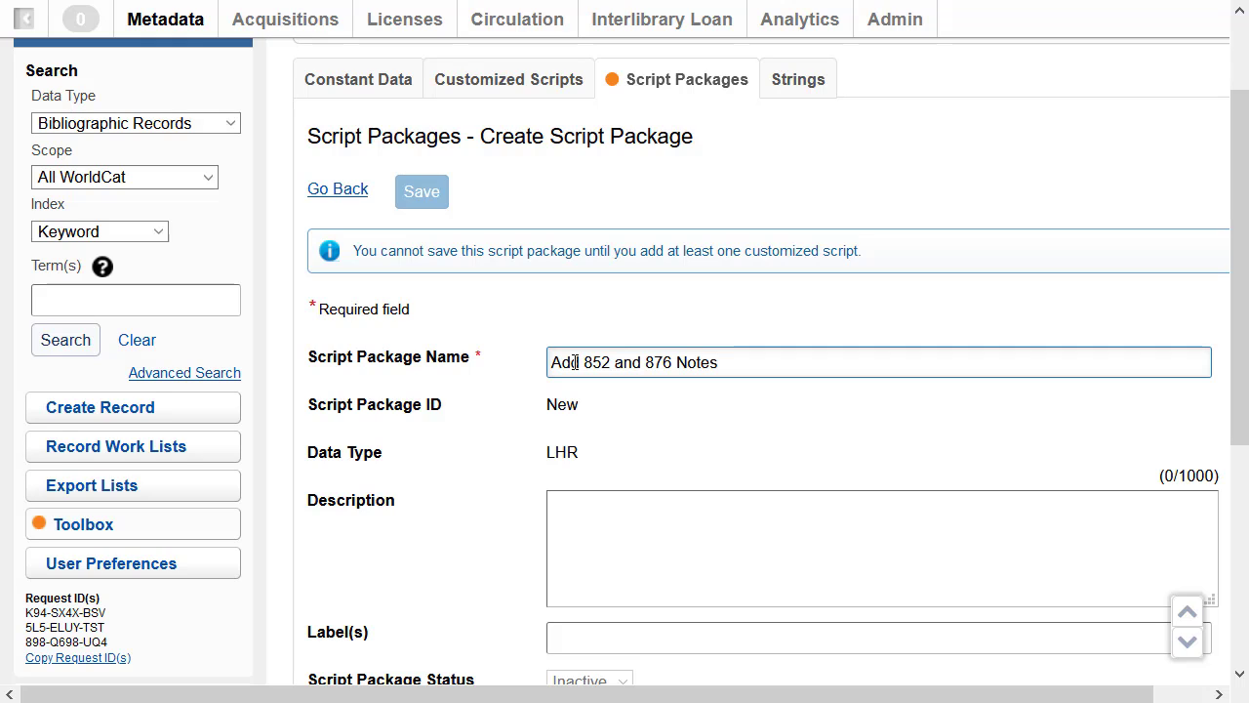
# Step: Enter the script package description "Apply two notes scripts to LHRs"
pyautogui.click(555, 502)
pyautogui.scroll(-1, 556, 502)
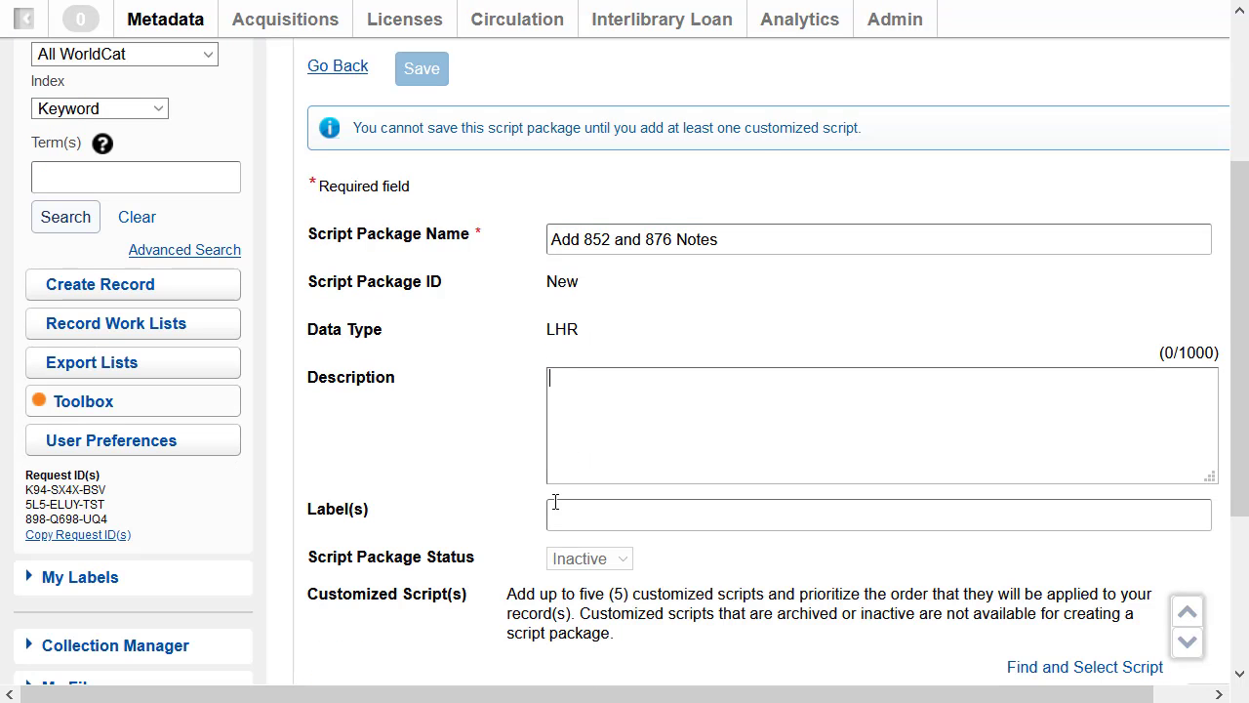
pyautogui.write('Apply two notes scripts to LHR')
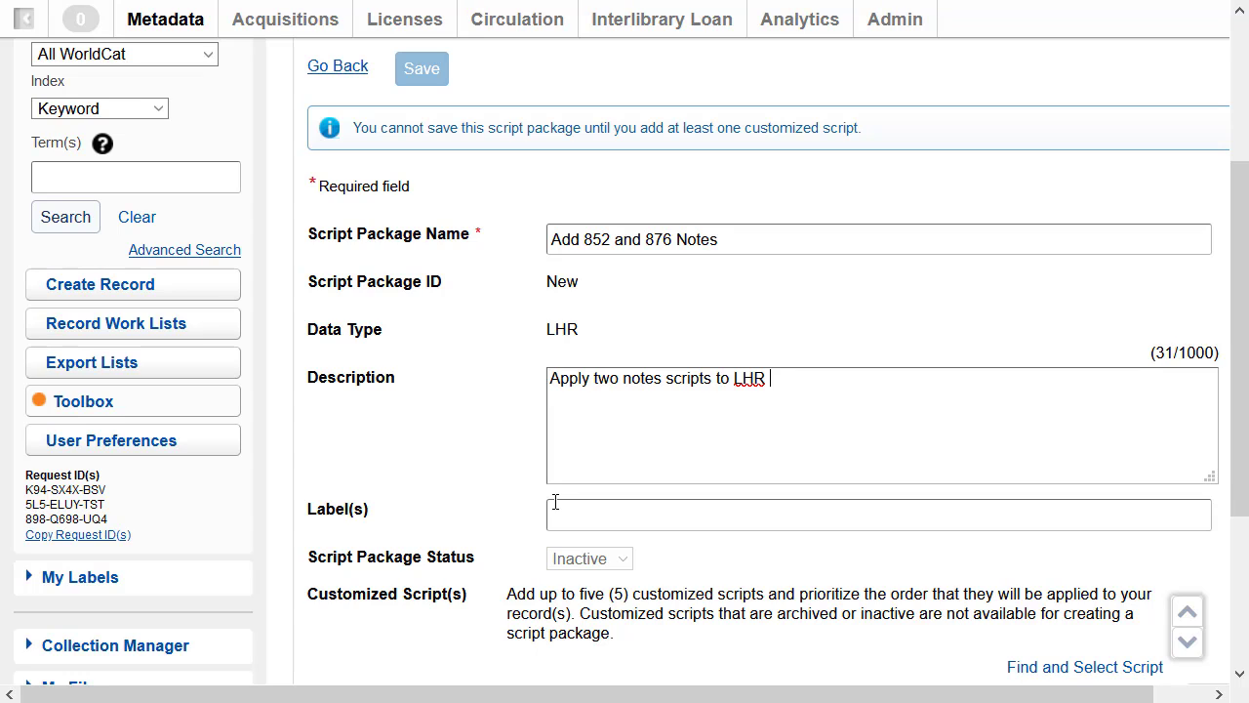
pyautogui.press('BackSpace')
pyautogui.write('s')
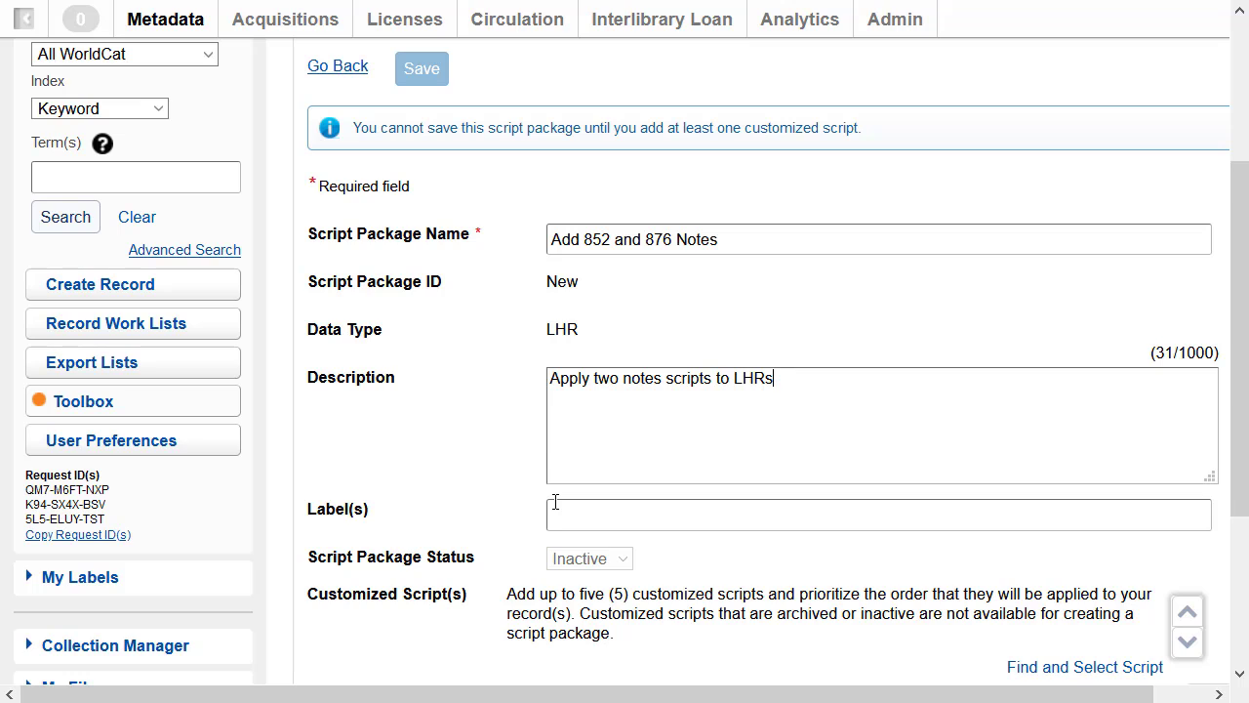
# Step: Add the customized script Custom Add 852 Note to the script package, leaving the labels empty
pyautogui.click(555, 502)
pyautogui.scroll(-1, 556, 502)
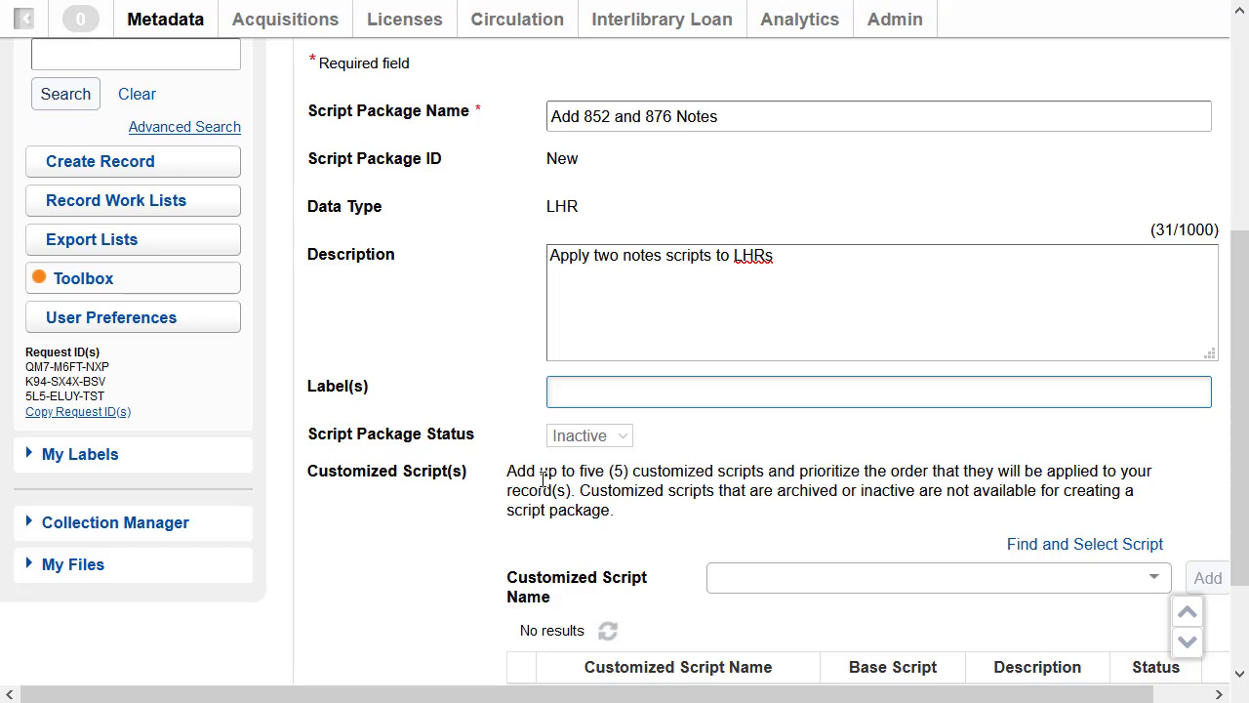
pyautogui.scroll(-1, 514, 455)
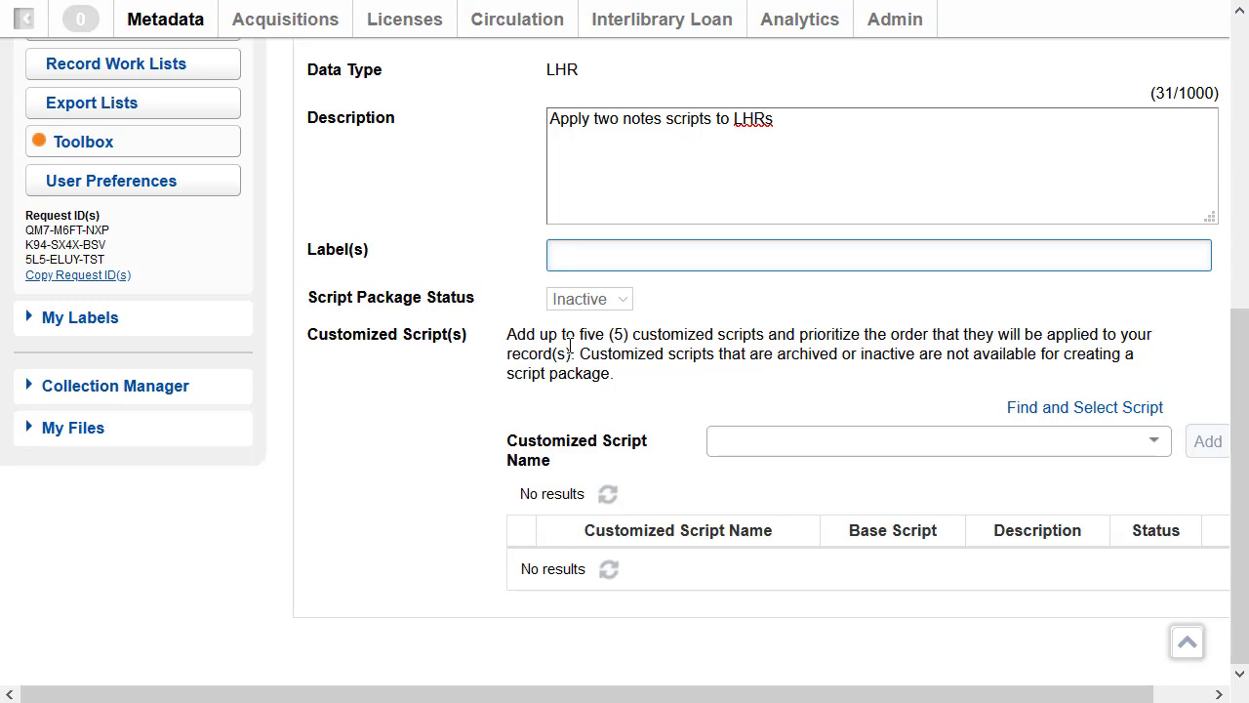
pyautogui.click(1154, 444)
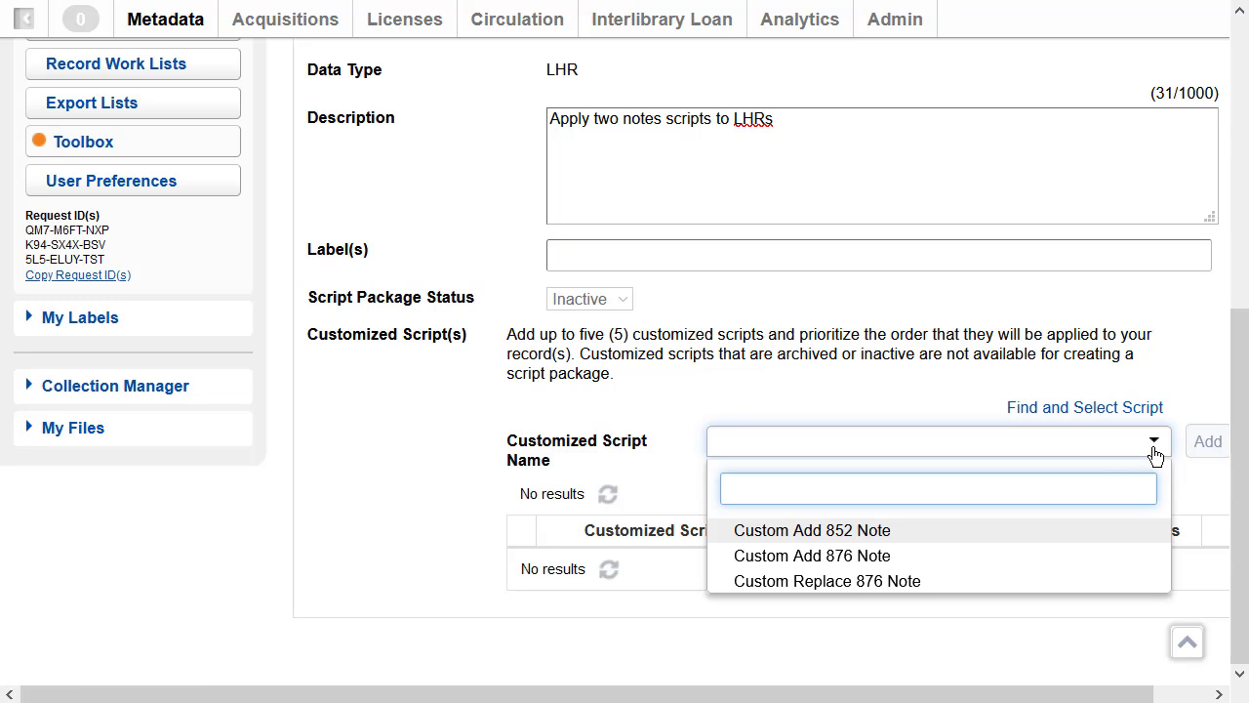
pyautogui.click(845, 532)
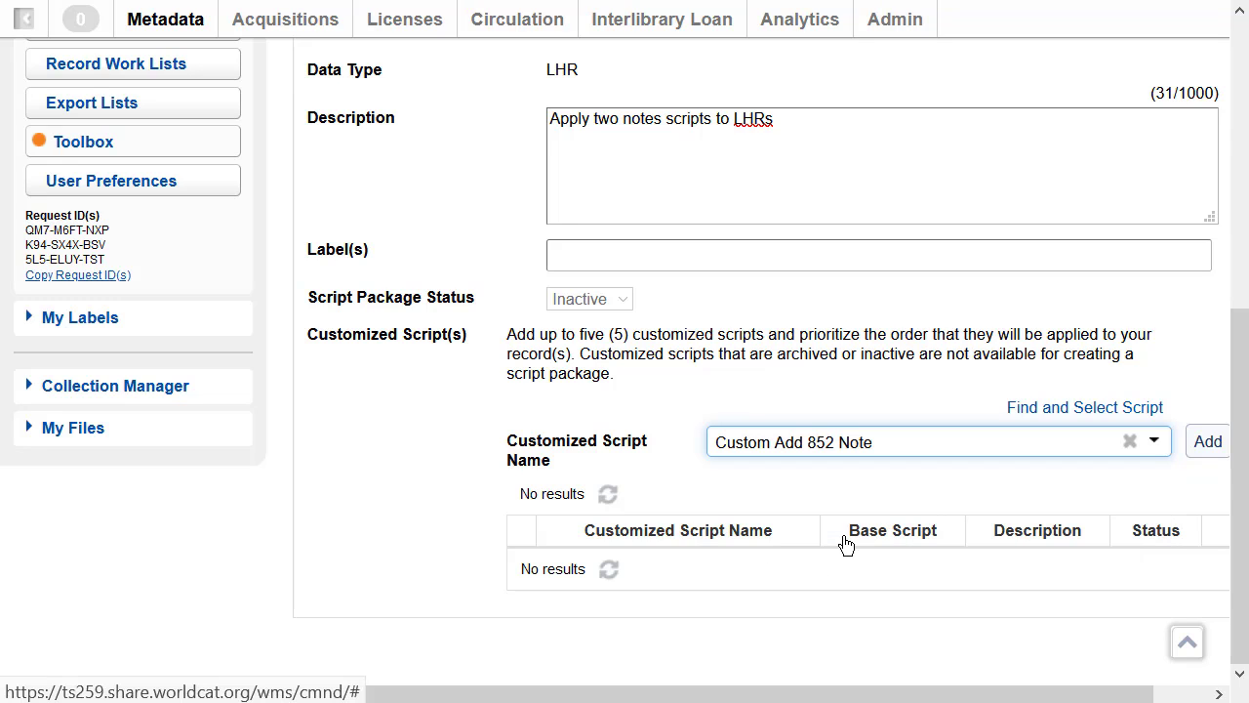
pyautogui.hscroll(1, 1184, 488)
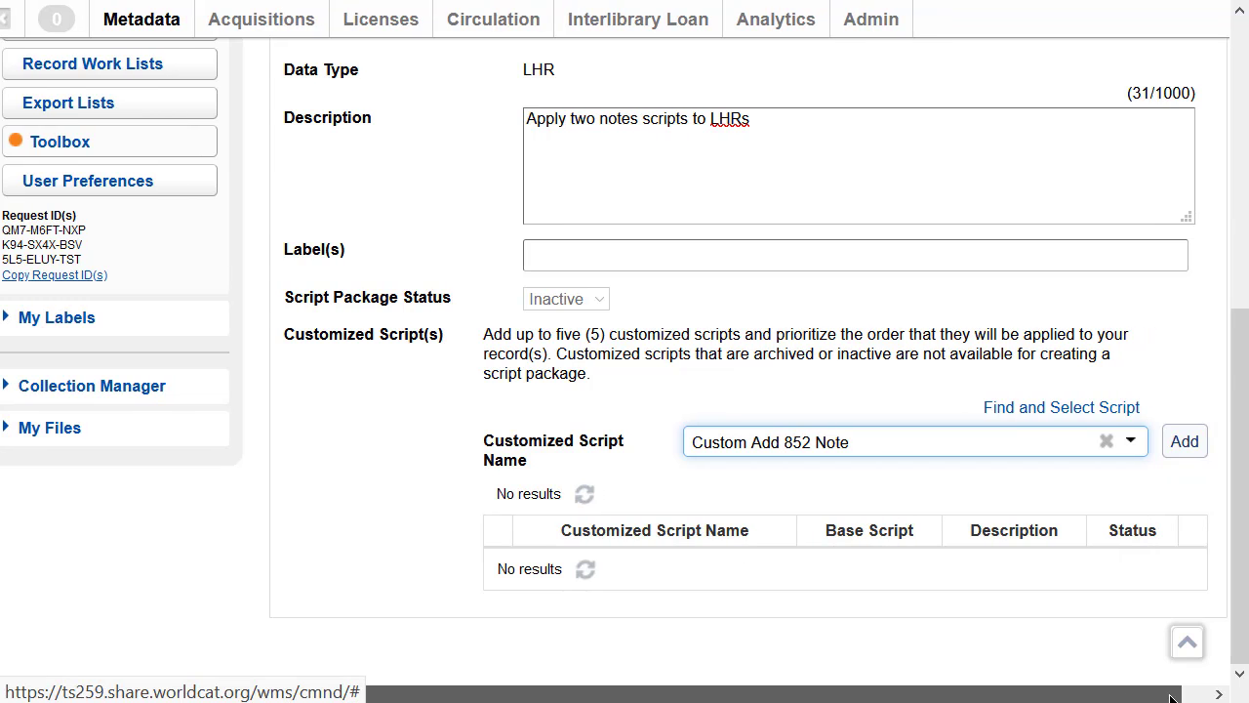
pyautogui.click(1182, 449)
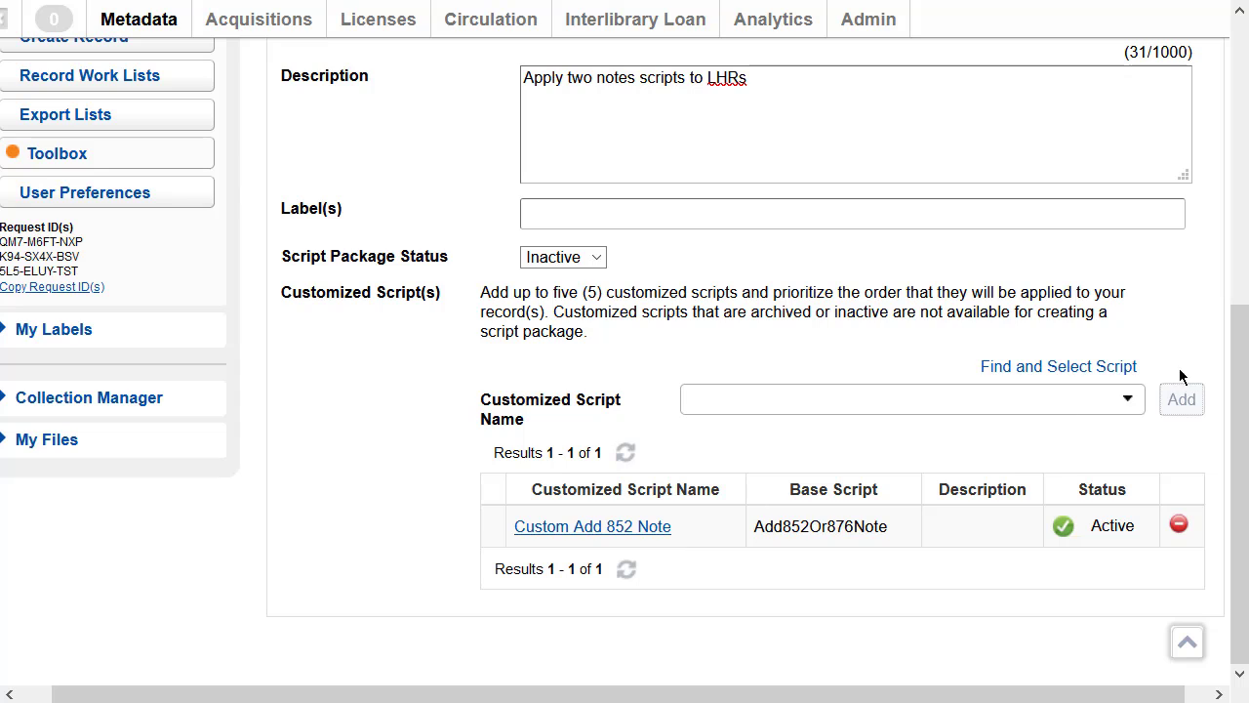
# Step: Add the customized script Custom Add 876 Note to the package and set the script package status to Active
pyautogui.click(1131, 402)
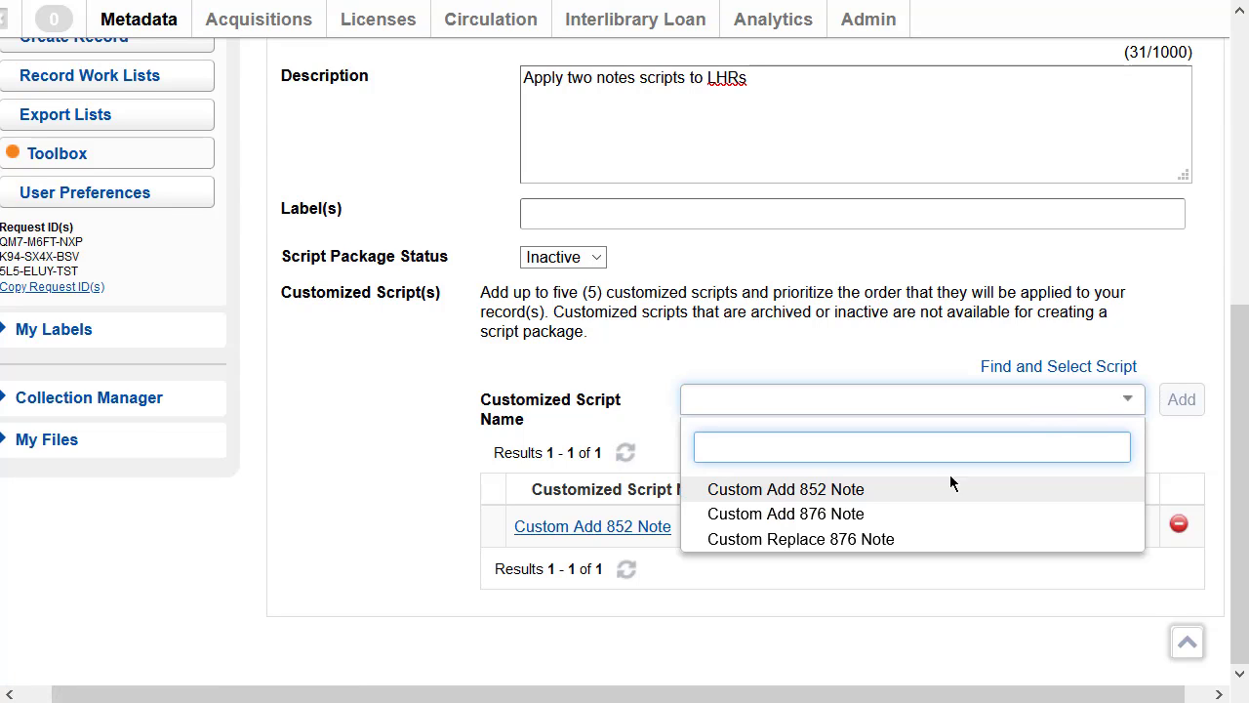
pyautogui.click(825, 515)
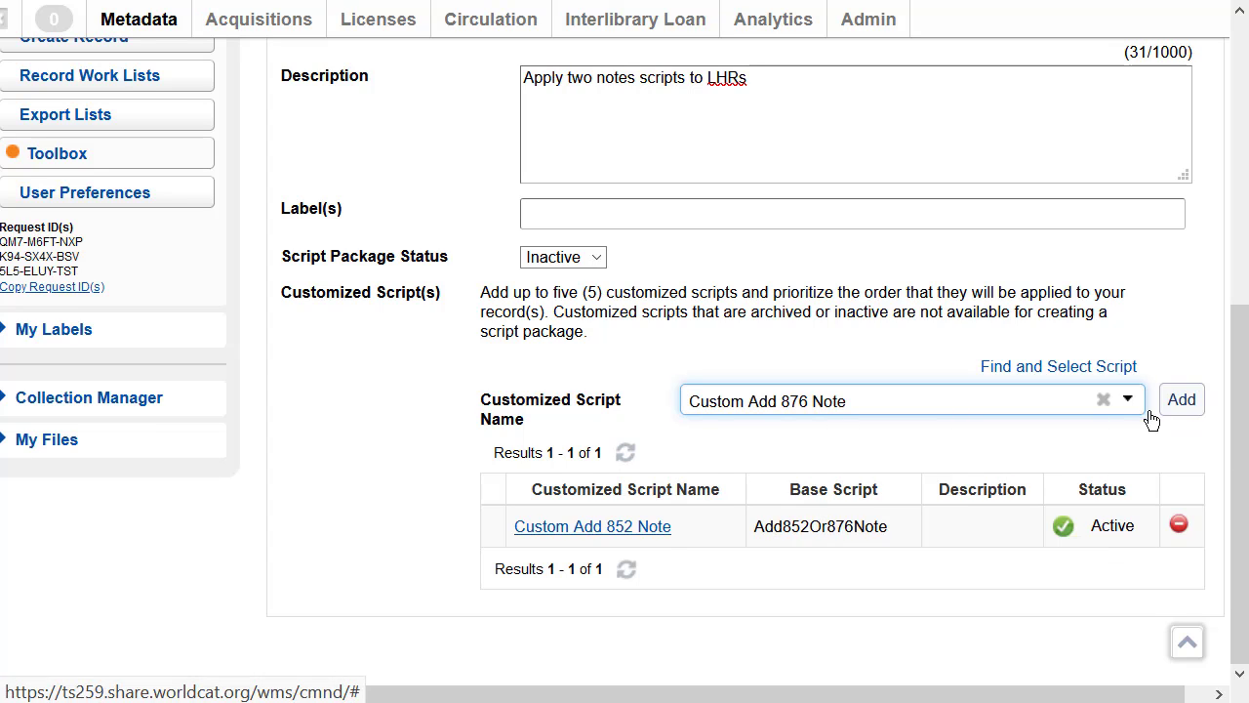
pyautogui.click(1181, 402)
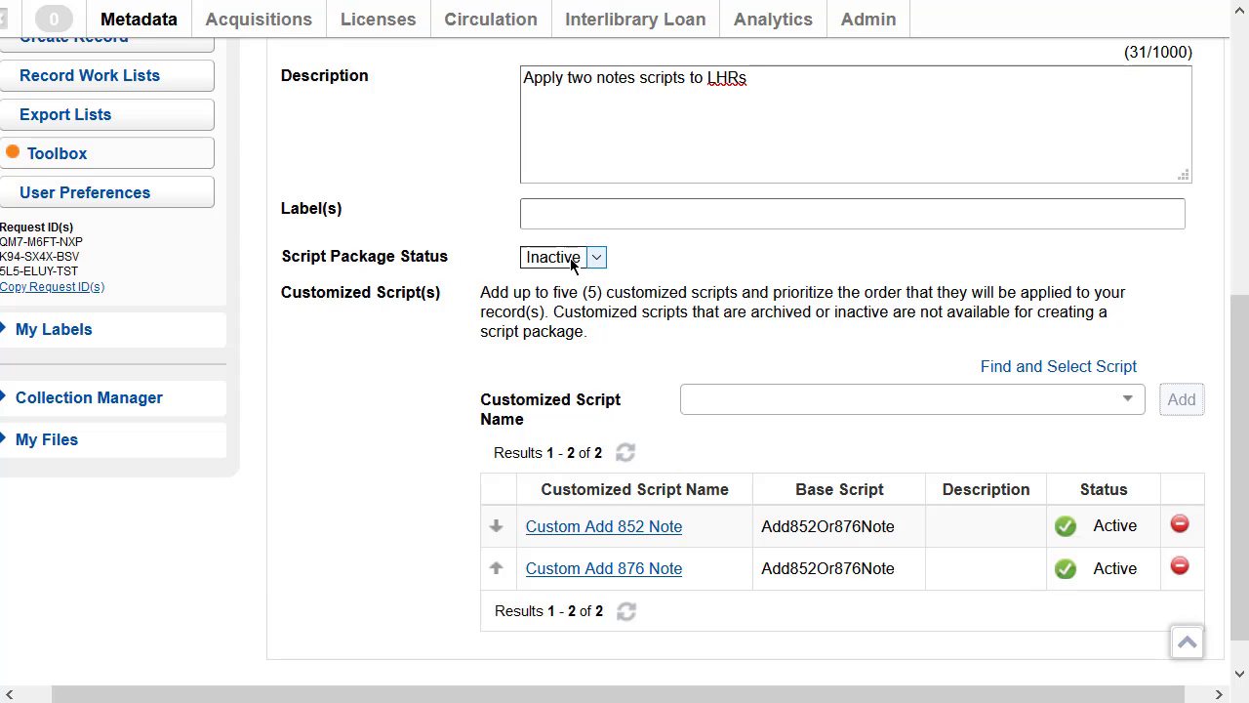
pyautogui.click(597, 260)
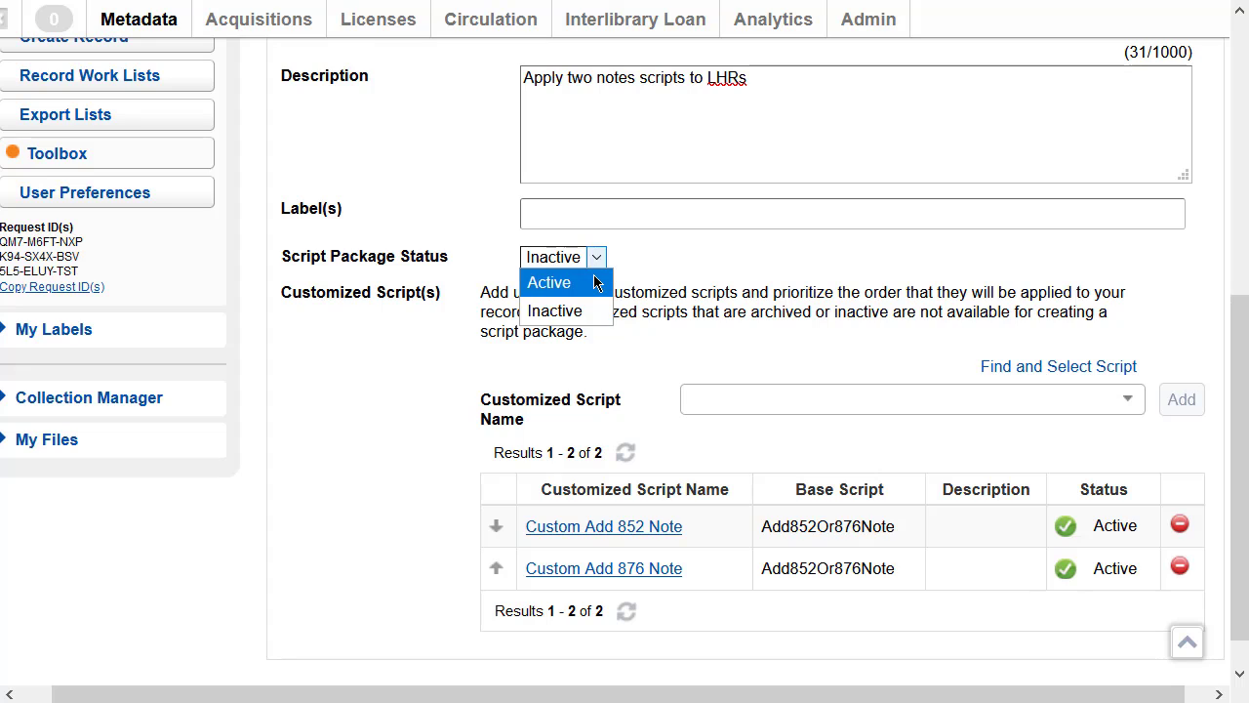
pyautogui.click(596, 282)
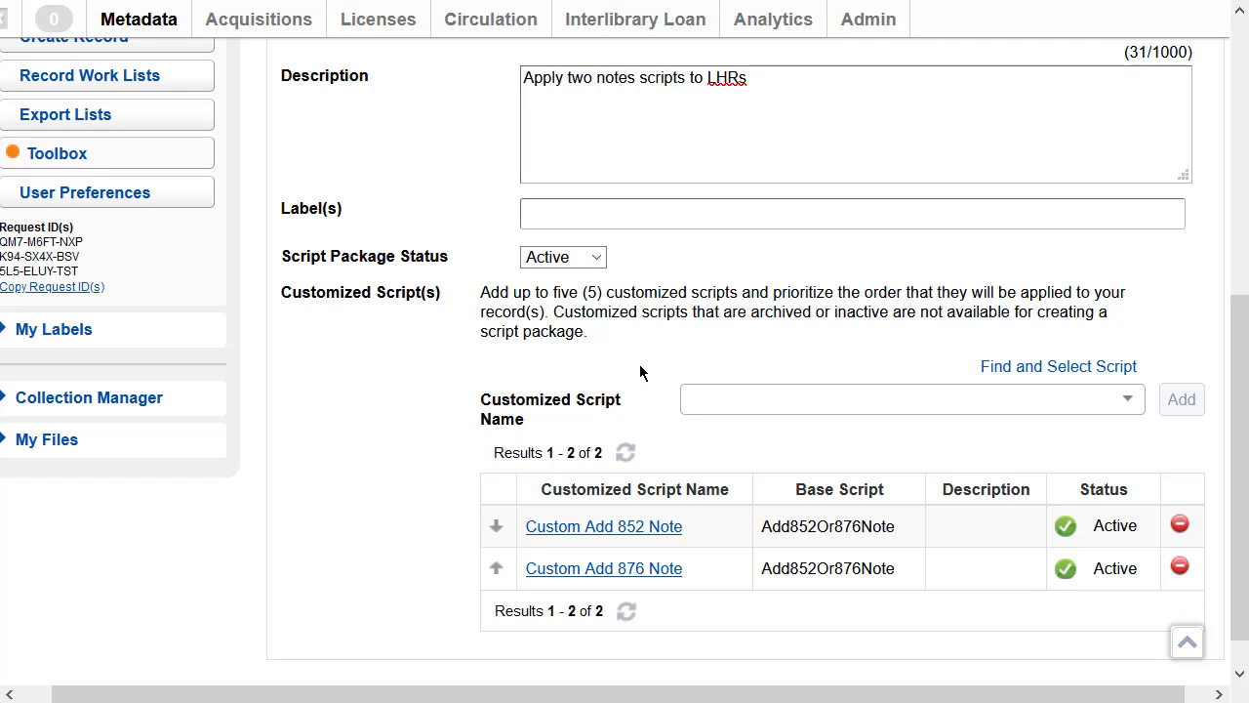
# Step: Save the script package and return to the list of LHR script packages
pyautogui.scroll(3, 640, 372)
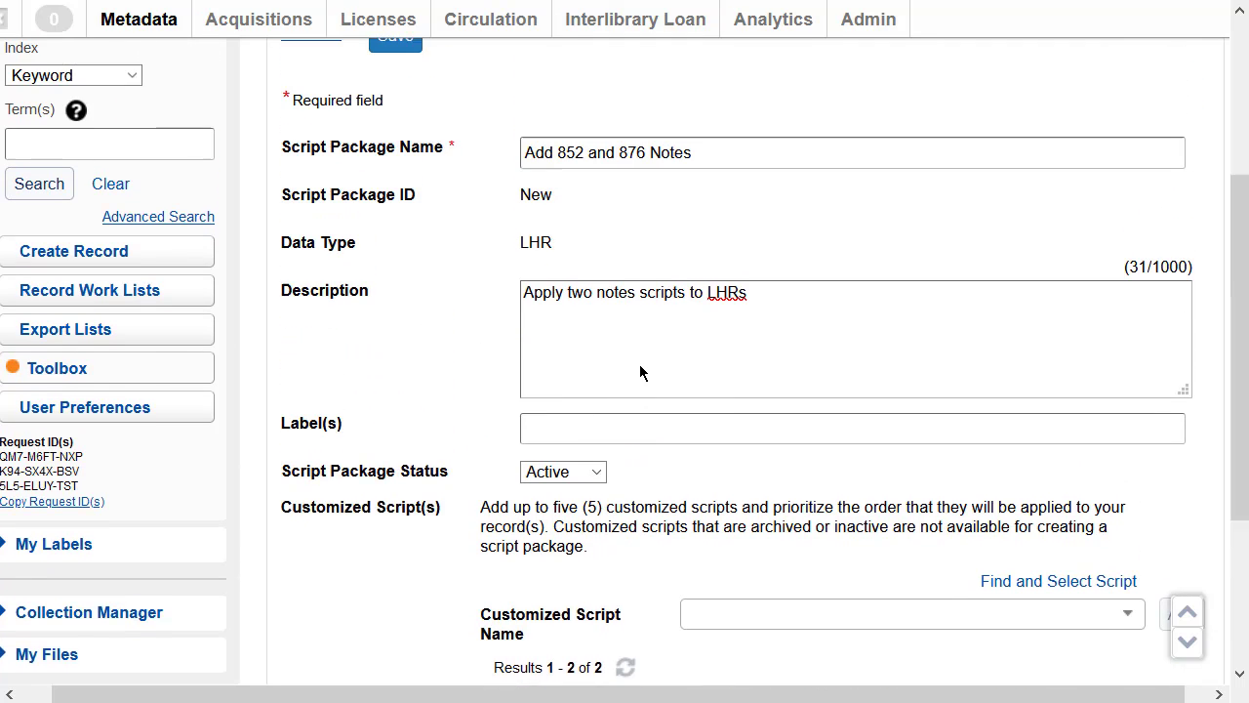
pyautogui.scroll(1, 639, 370)
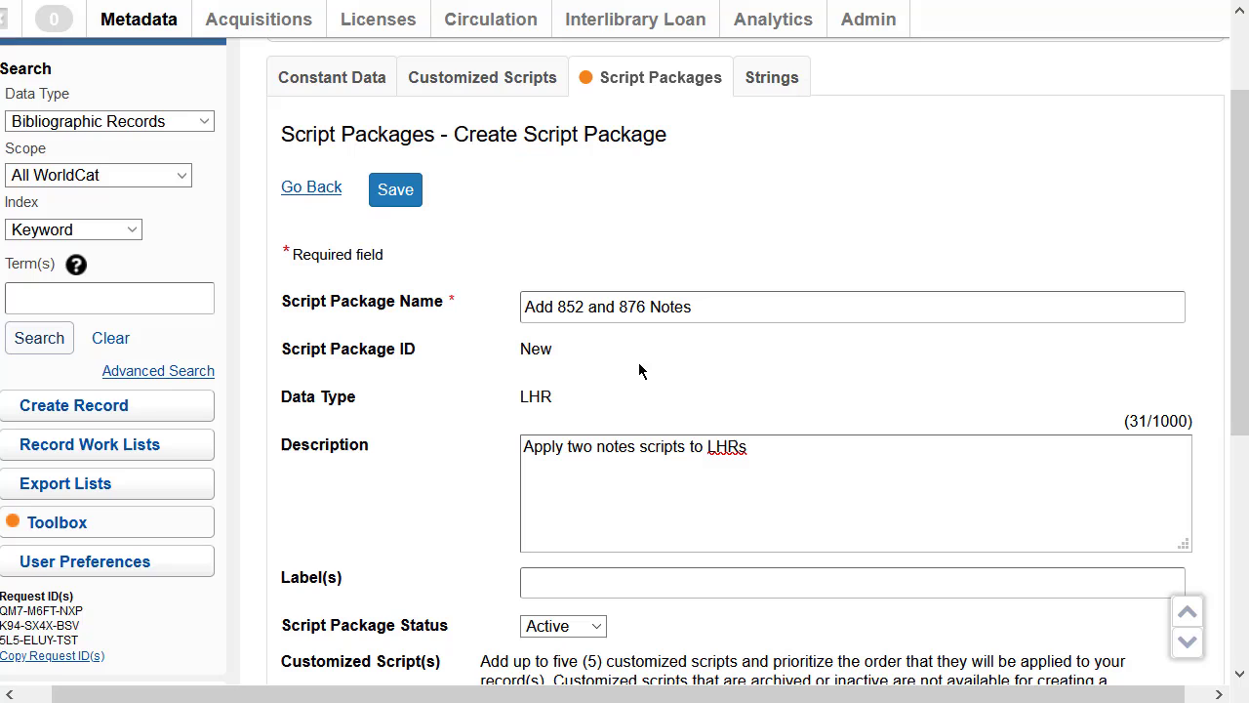
pyautogui.click(387, 194)
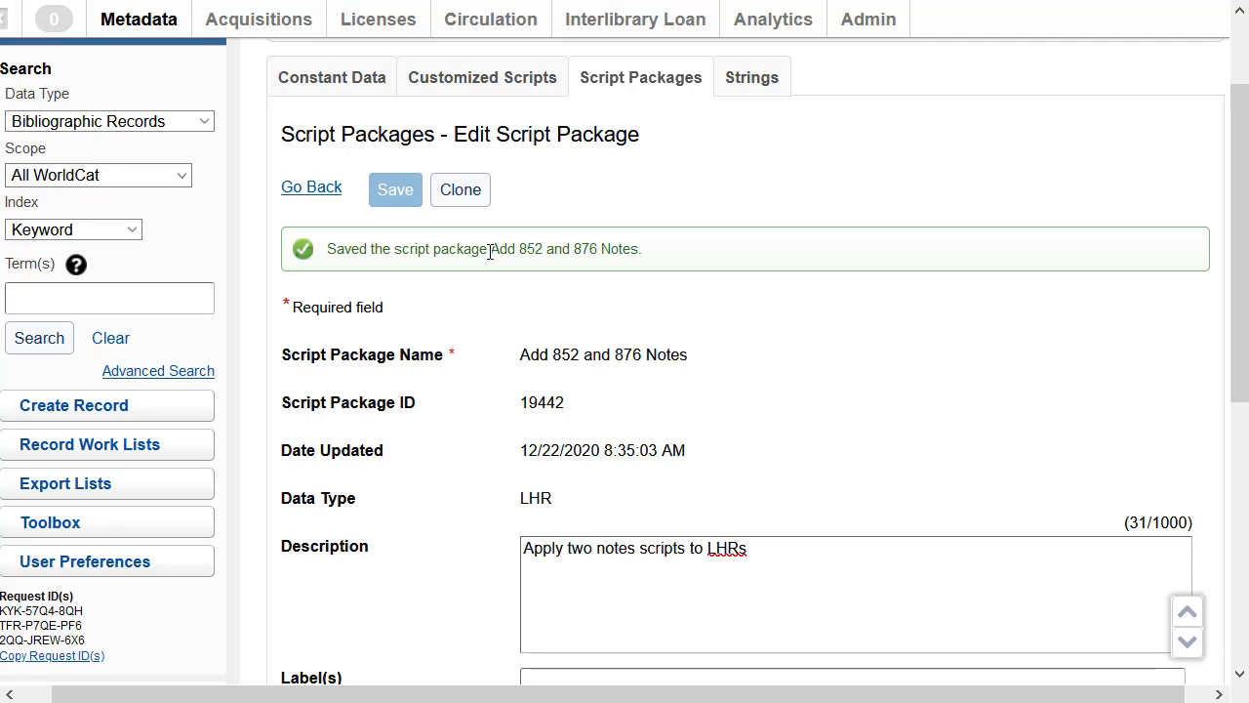
pyautogui.click(304, 191)
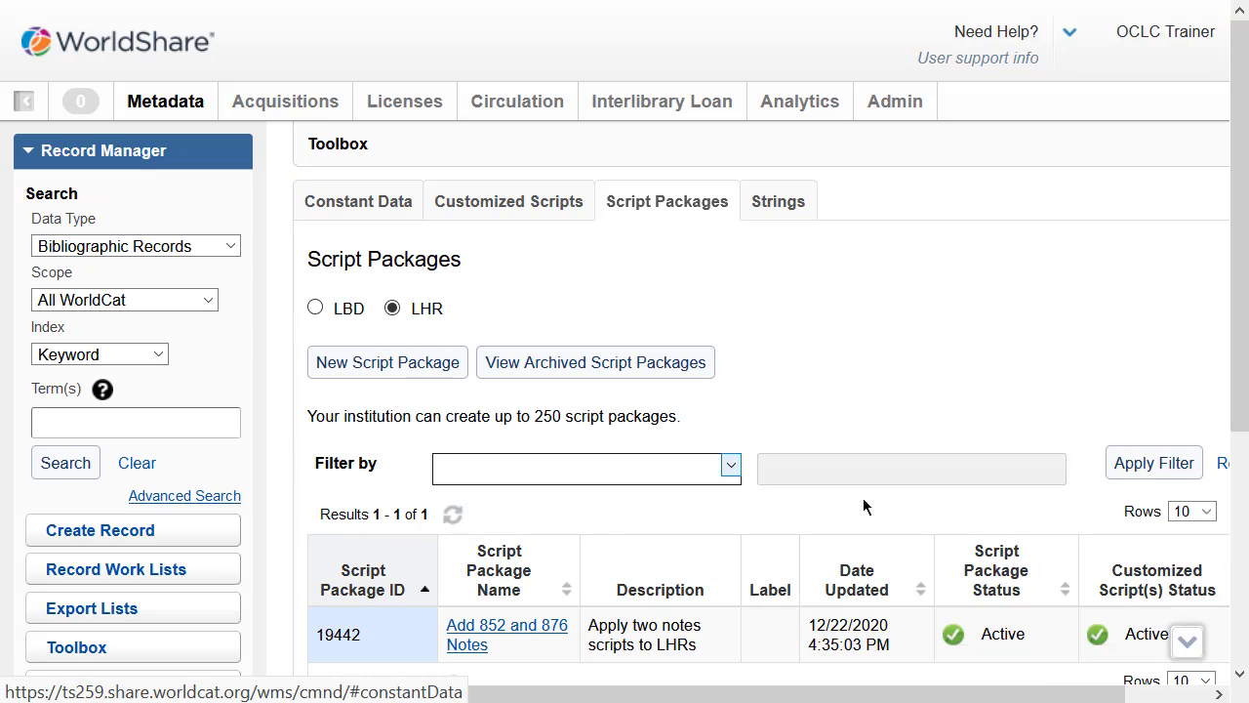
pyautogui.scroll(-2, 864, 505)
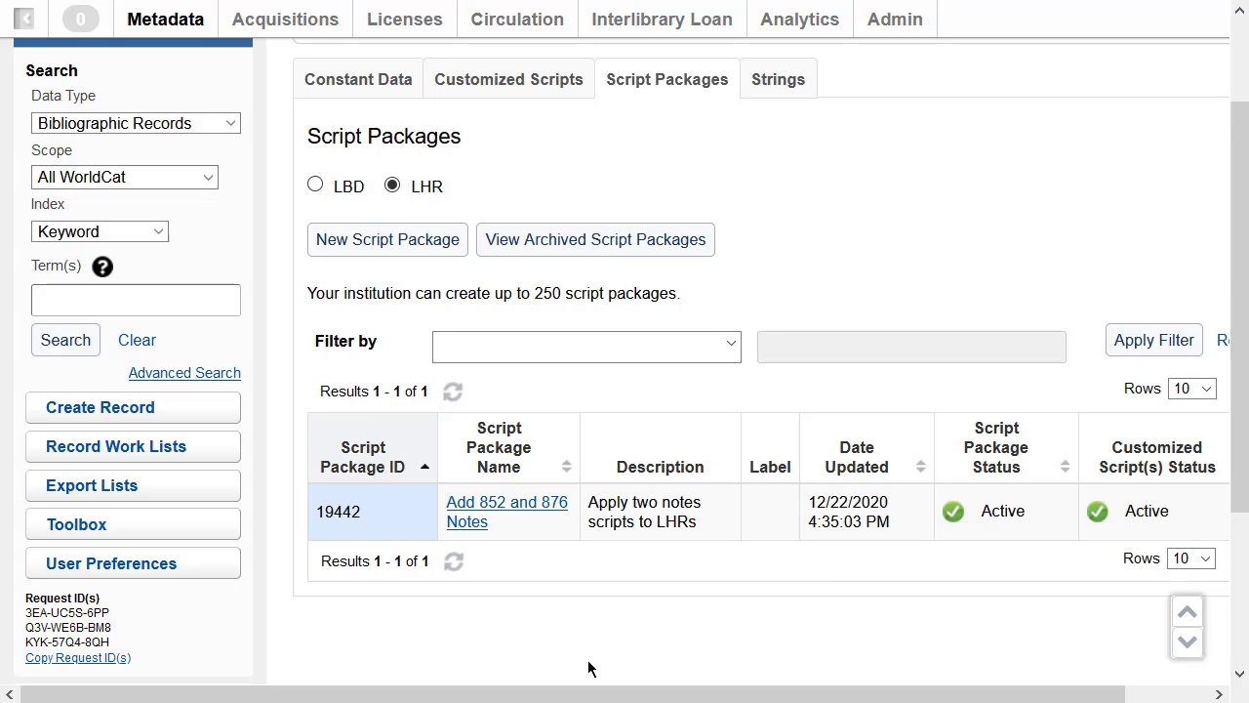
# Step: Start a new record work list for LHR data
pyautogui.click(71, 457)
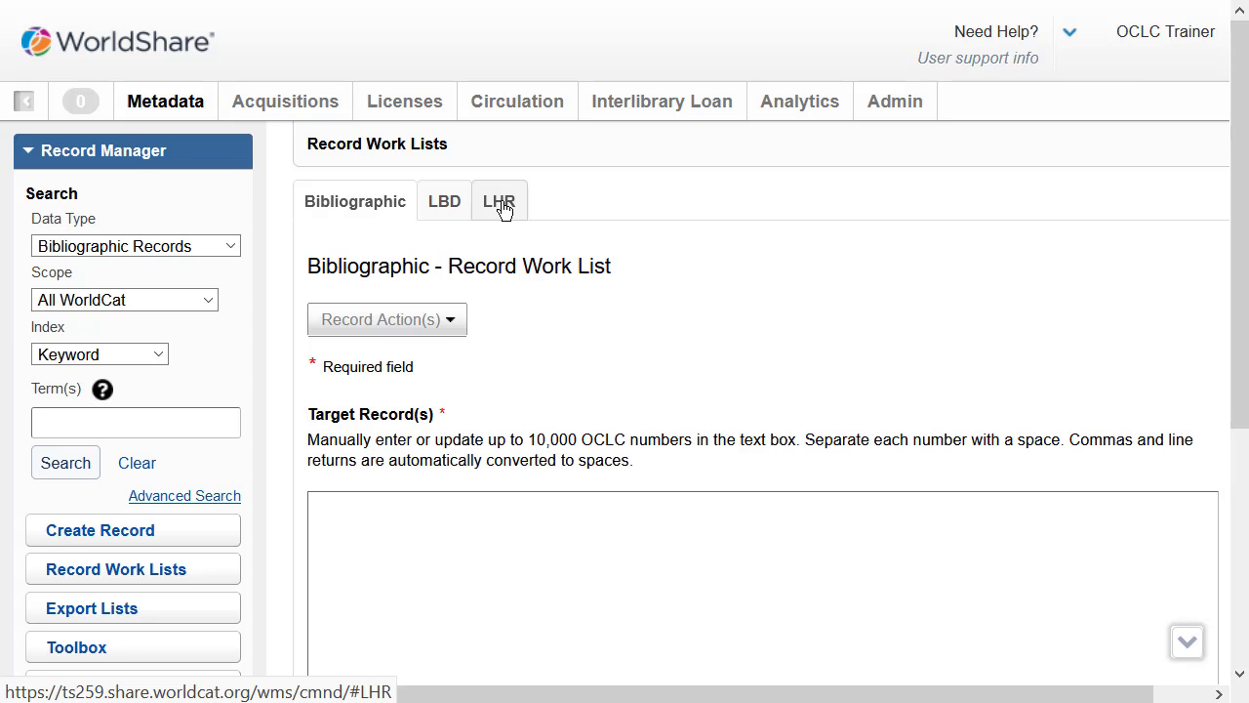
pyautogui.click(503, 209)
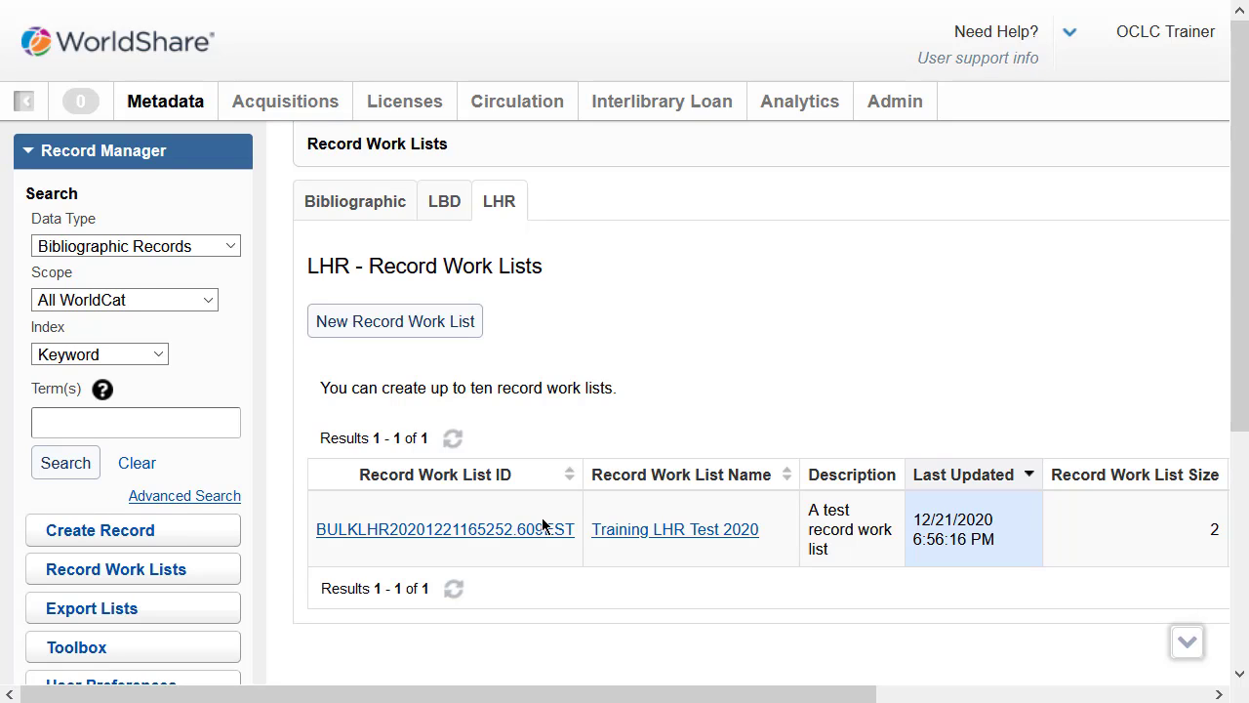
pyautogui.click(395, 328)
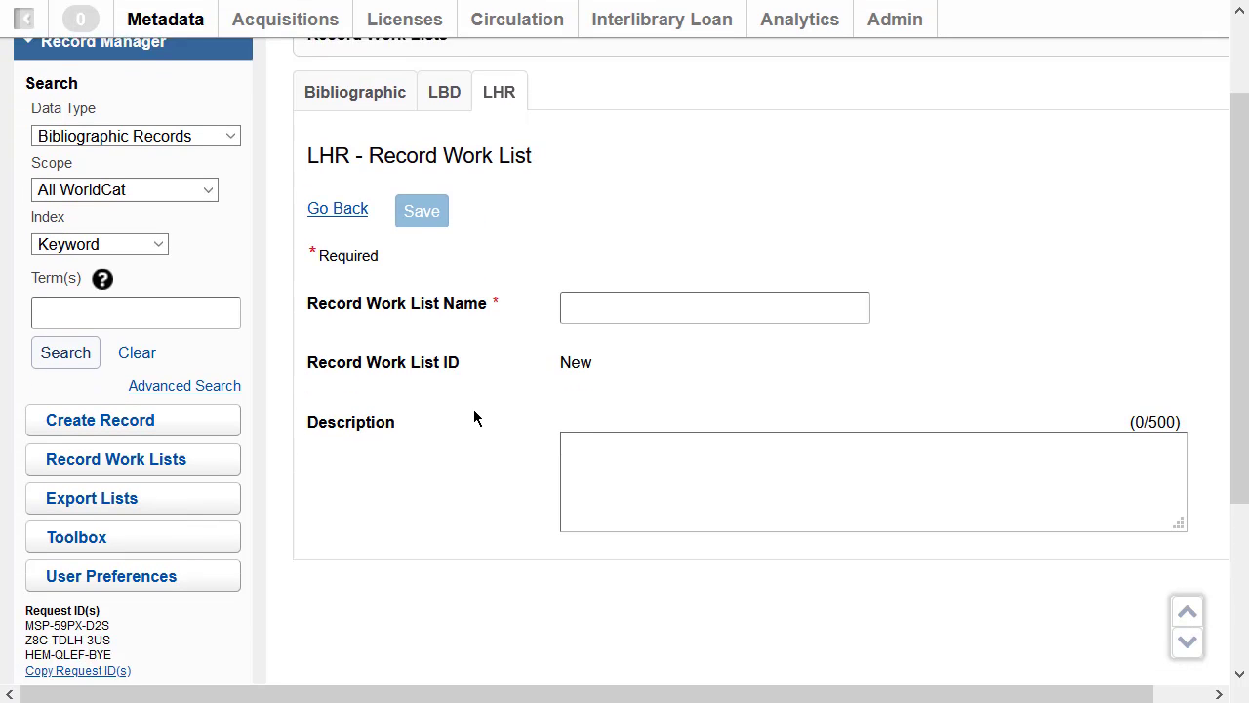
# Step: Name the record work list "LHR December MDT"
pyautogui.click(582, 293)
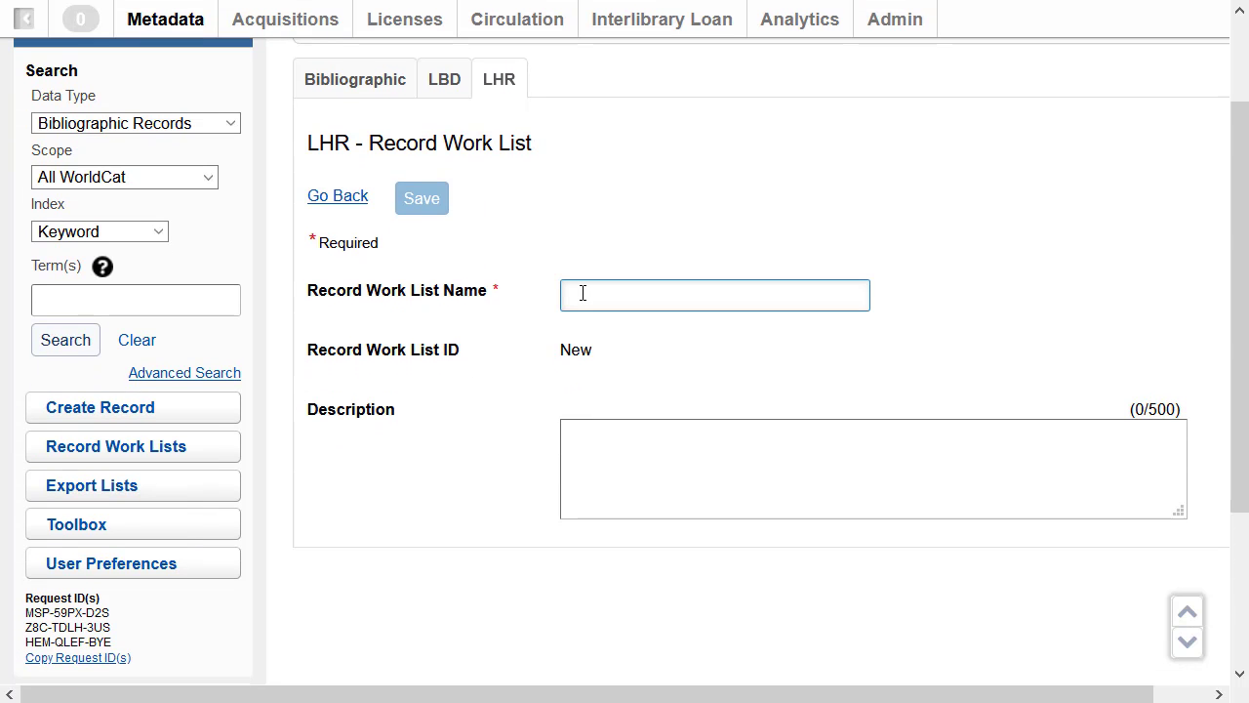
pyautogui.write('LHR')
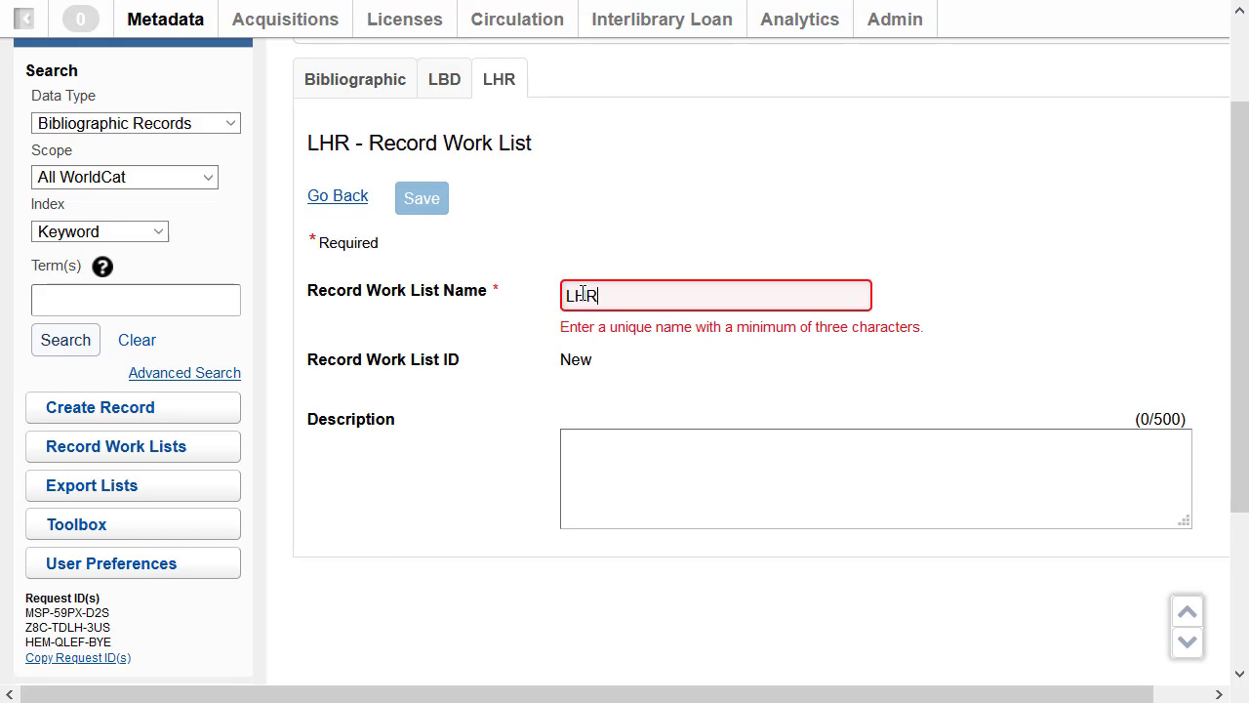
pyautogui.write(' December MDT')
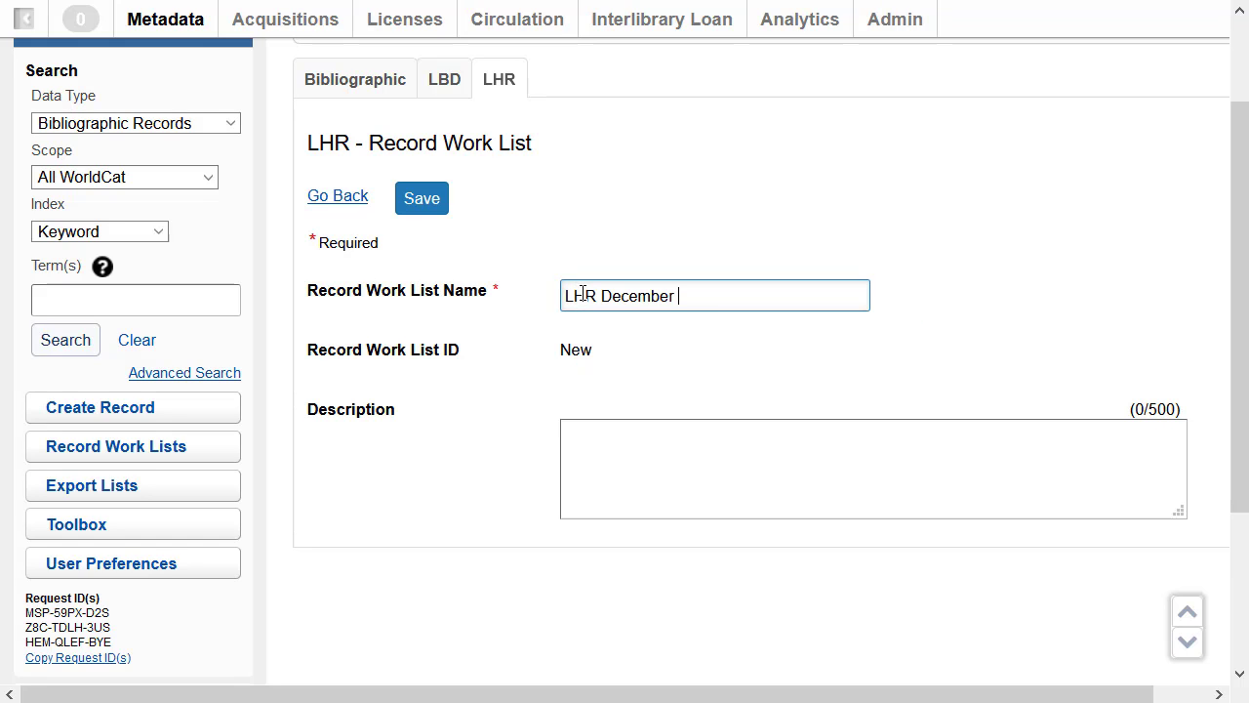
# Step: Enter the record work list description "These are LHRs to be edited in December 2020."
pyautogui.click(698, 434)
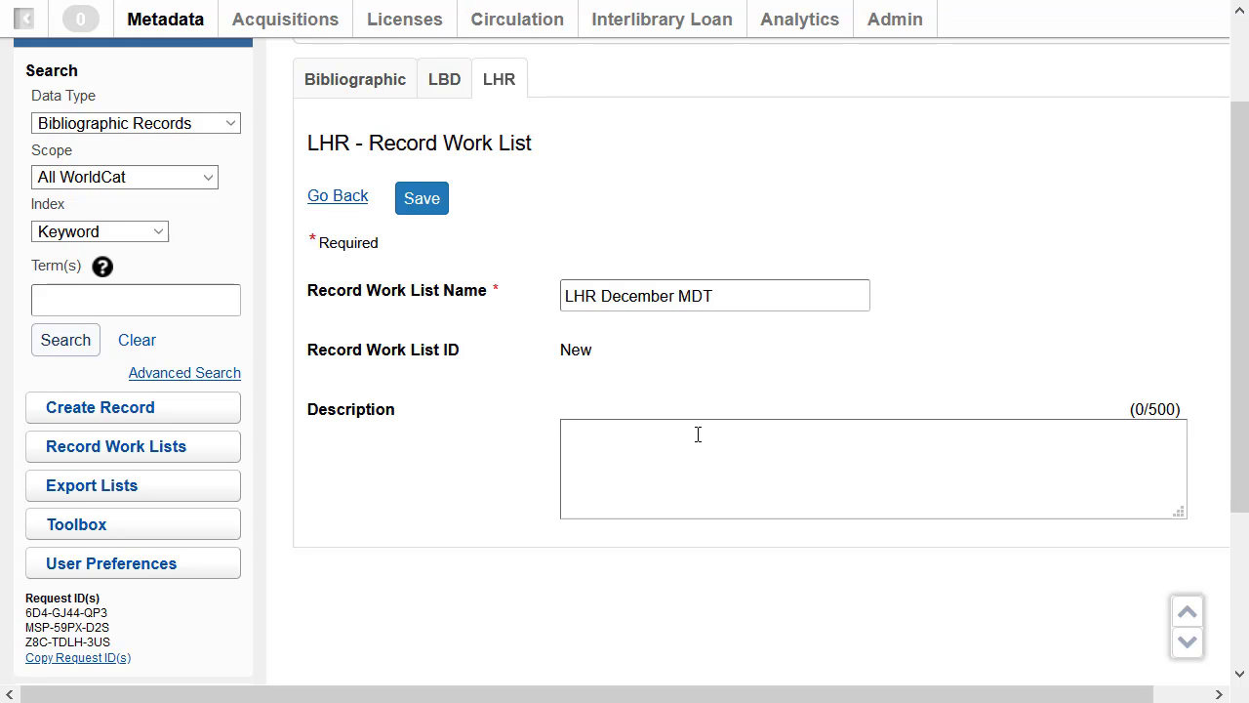
pyautogui.write('These are LHRs')
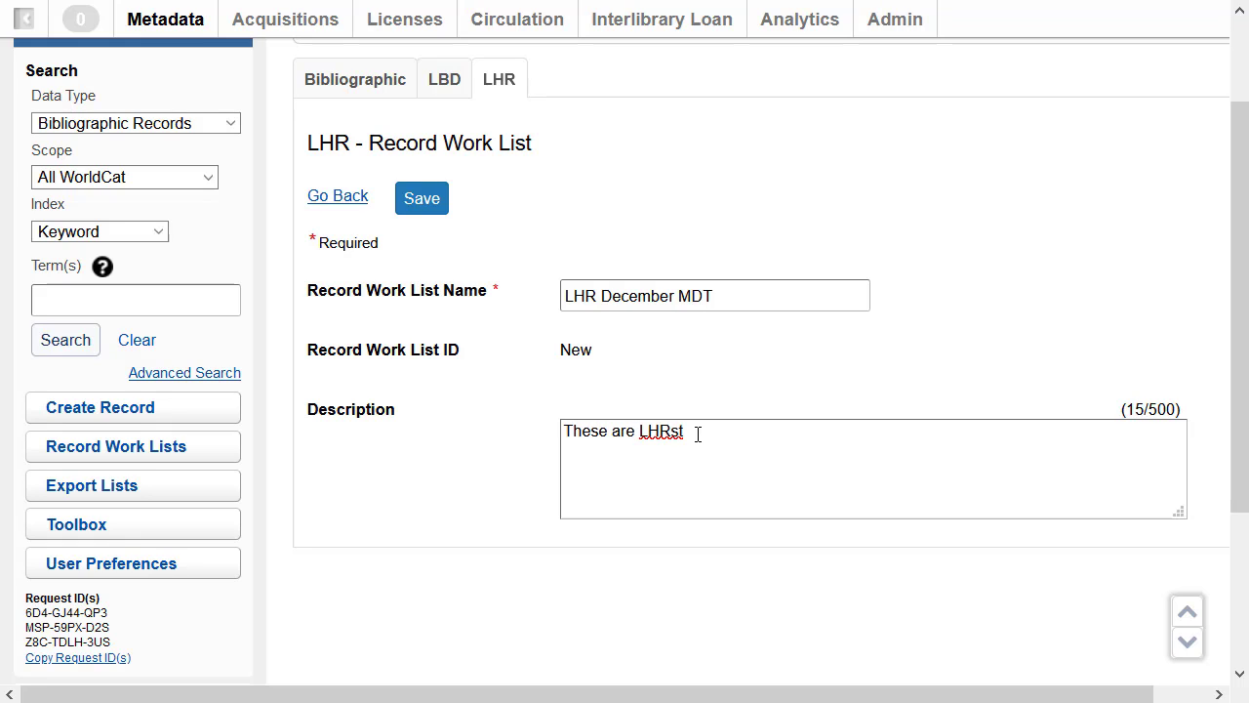
pyautogui.press('BackSpace')
pyautogui.write('to be edited in December 2020.')
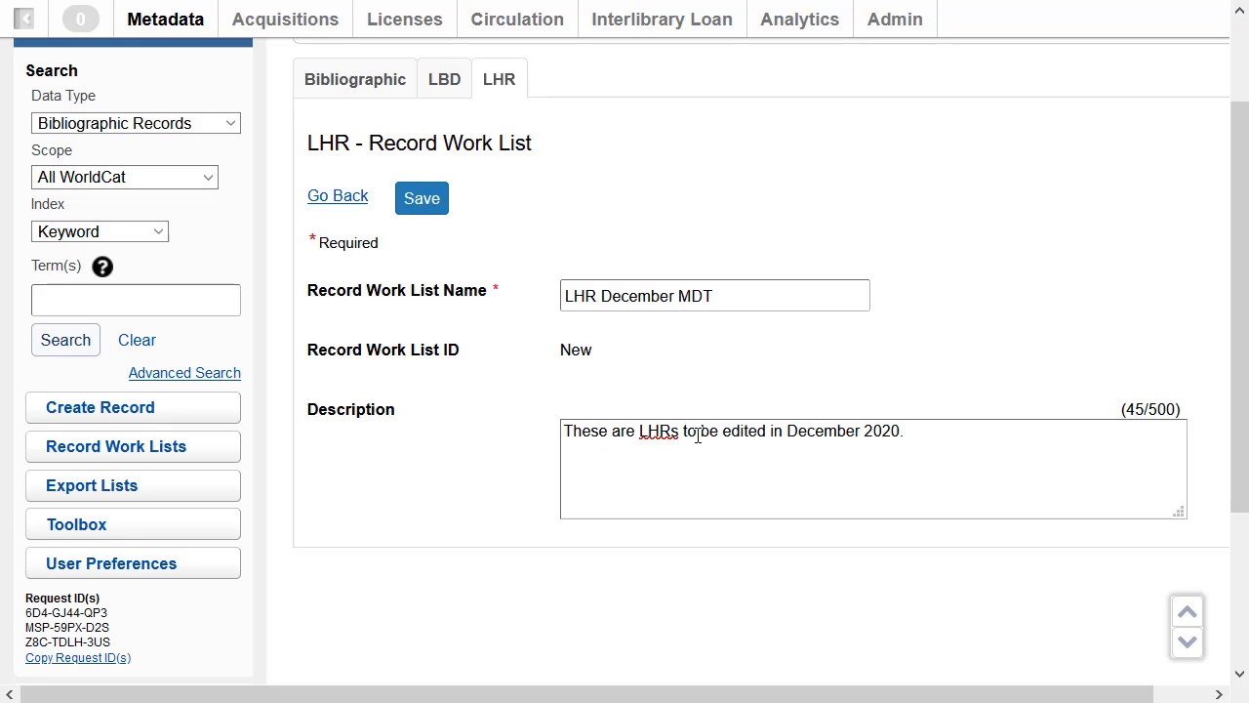
# Step: Save the record work list and check its status and remaining days in the LHR work list overview
pyautogui.click(421, 200)
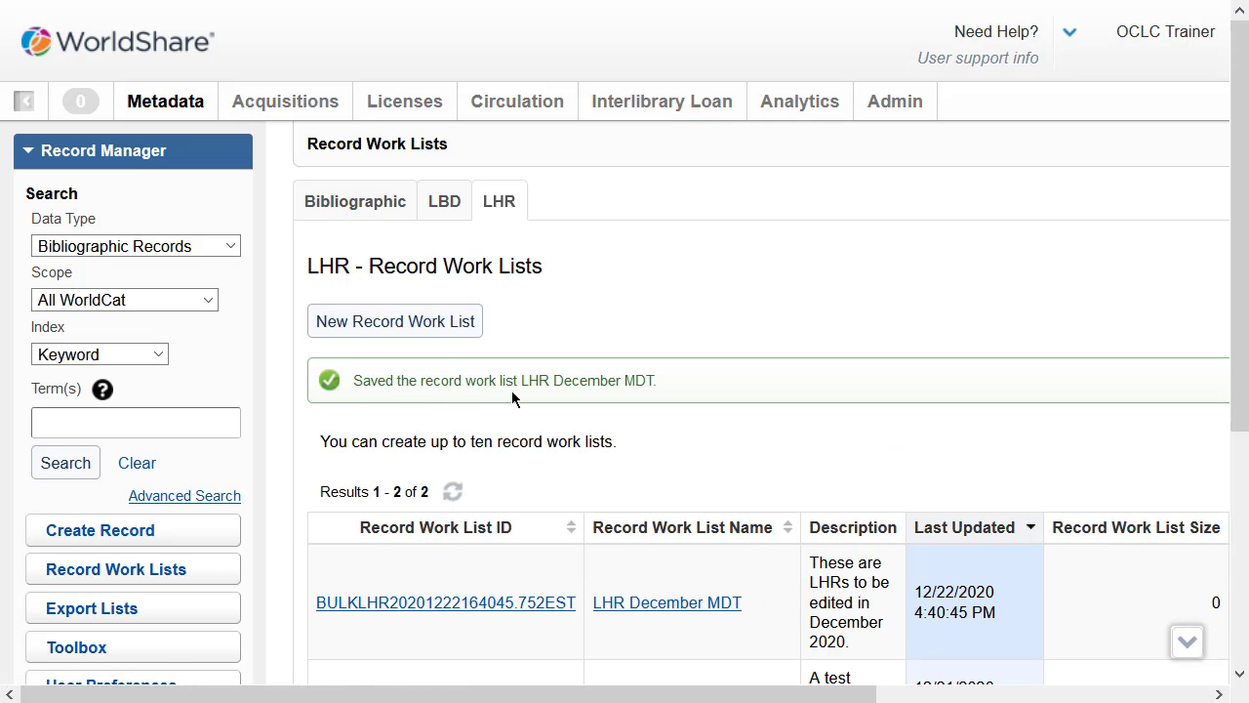
pyautogui.scroll(-2, 790, 394)
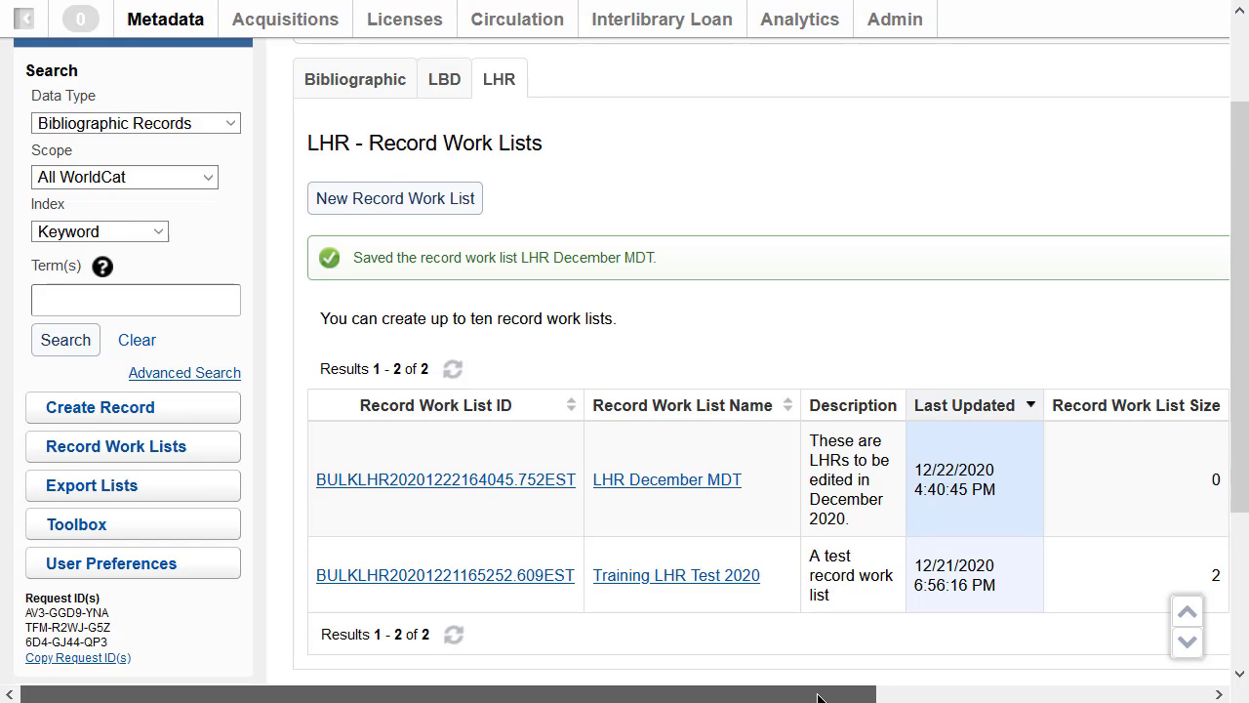
pyautogui.moveTo(818, 698); pyautogui.dragTo(1106, 630)
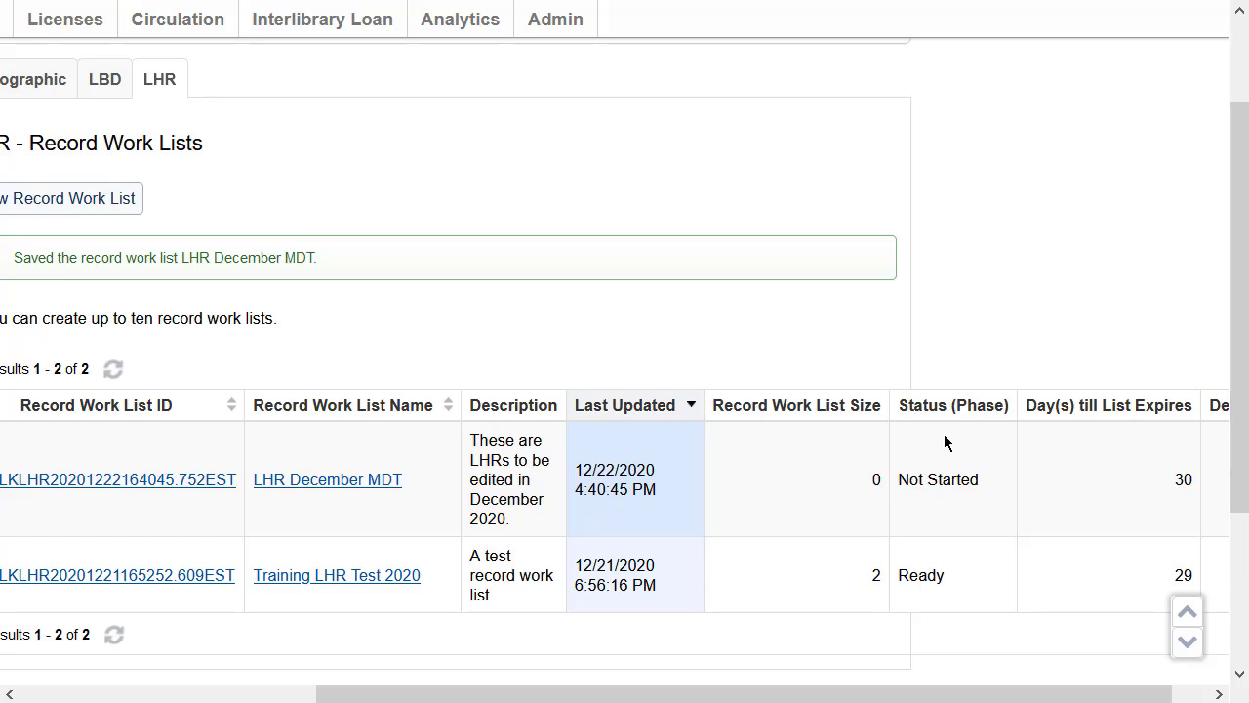
# Step: Set the record search's data type to Local Holdings Records
pyautogui.moveTo(991, 696); pyautogui.dragTo(1054, 695)
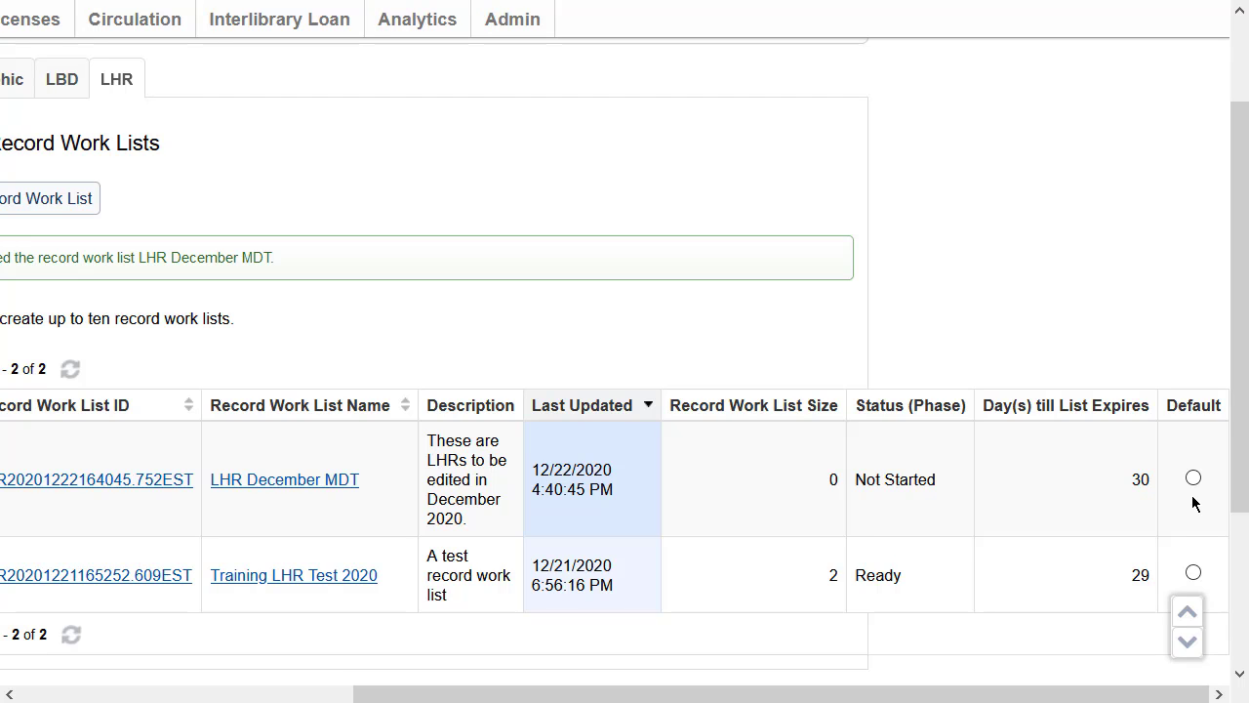
pyautogui.moveTo(1113, 692); pyautogui.dragTo(692, 554)
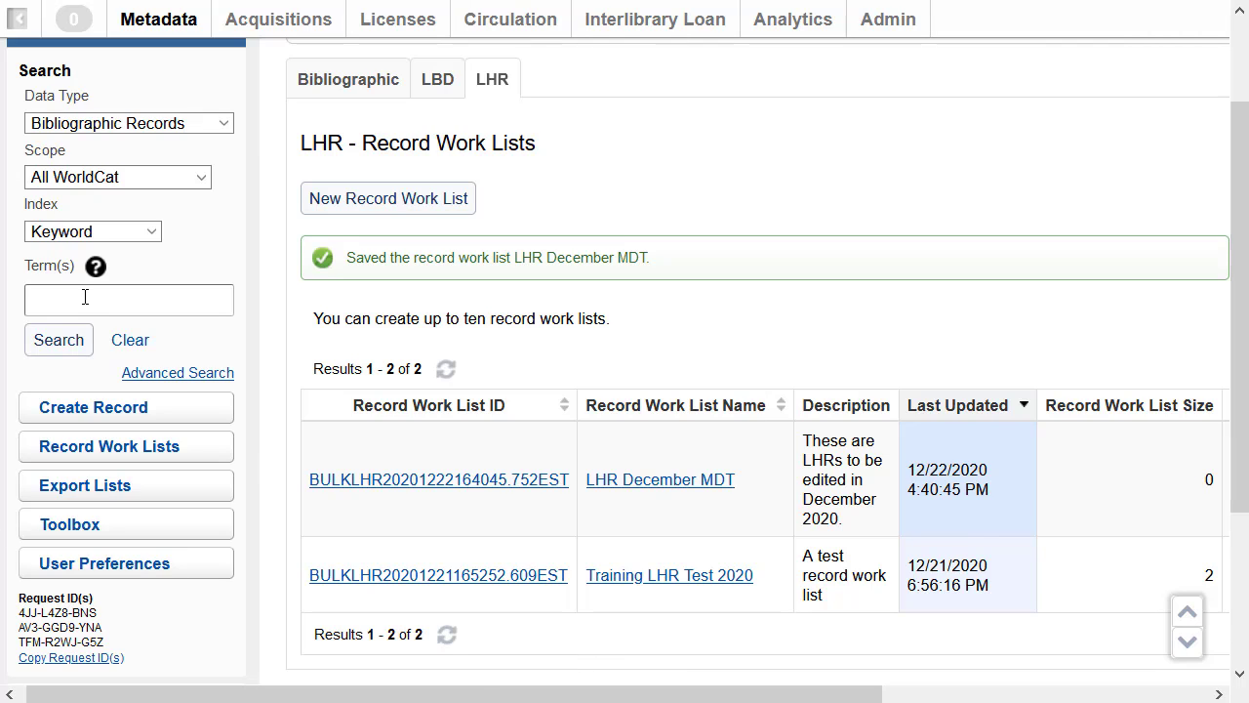
pyautogui.click(68, 125)
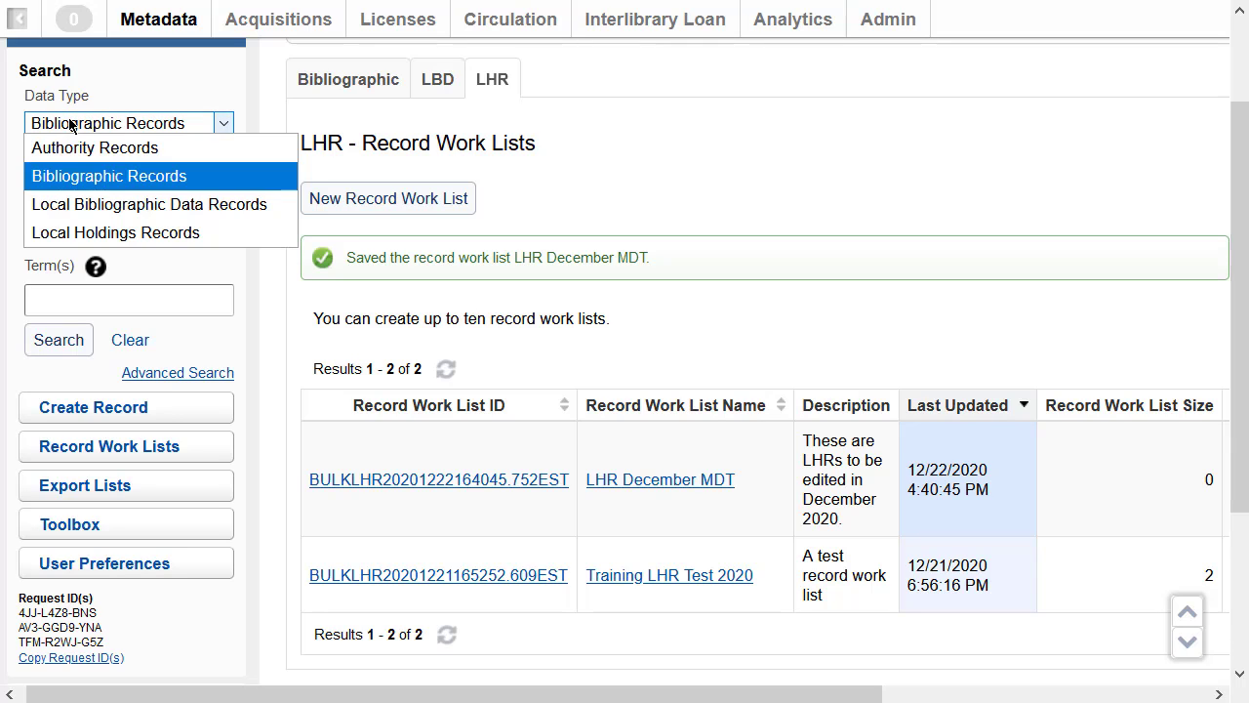
pyautogui.click(82, 232)
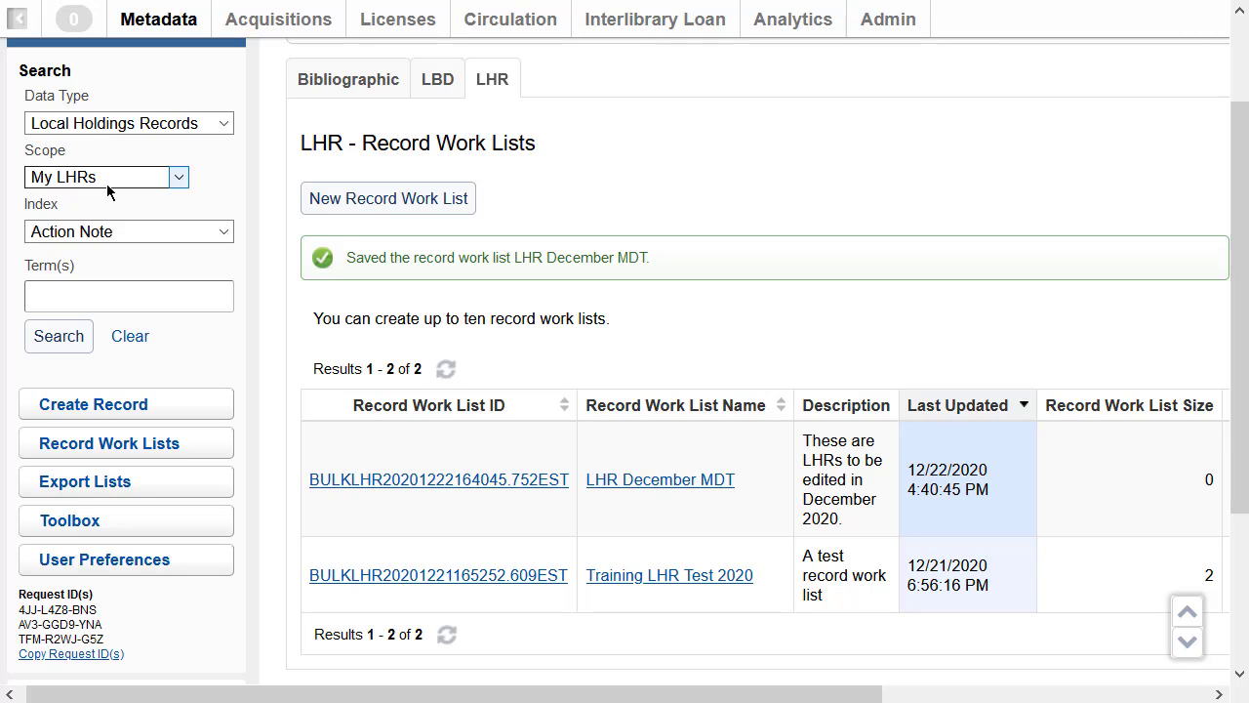
pyautogui.click(111, 234)
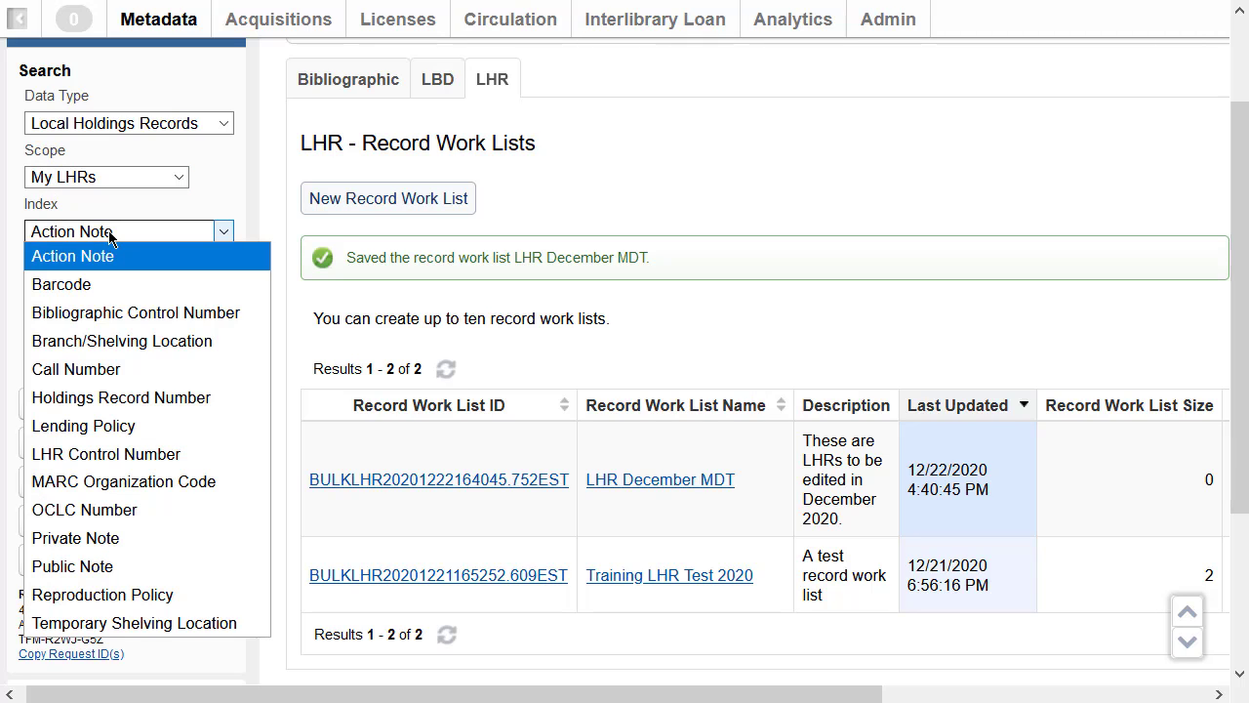
pyautogui.click(108, 538)
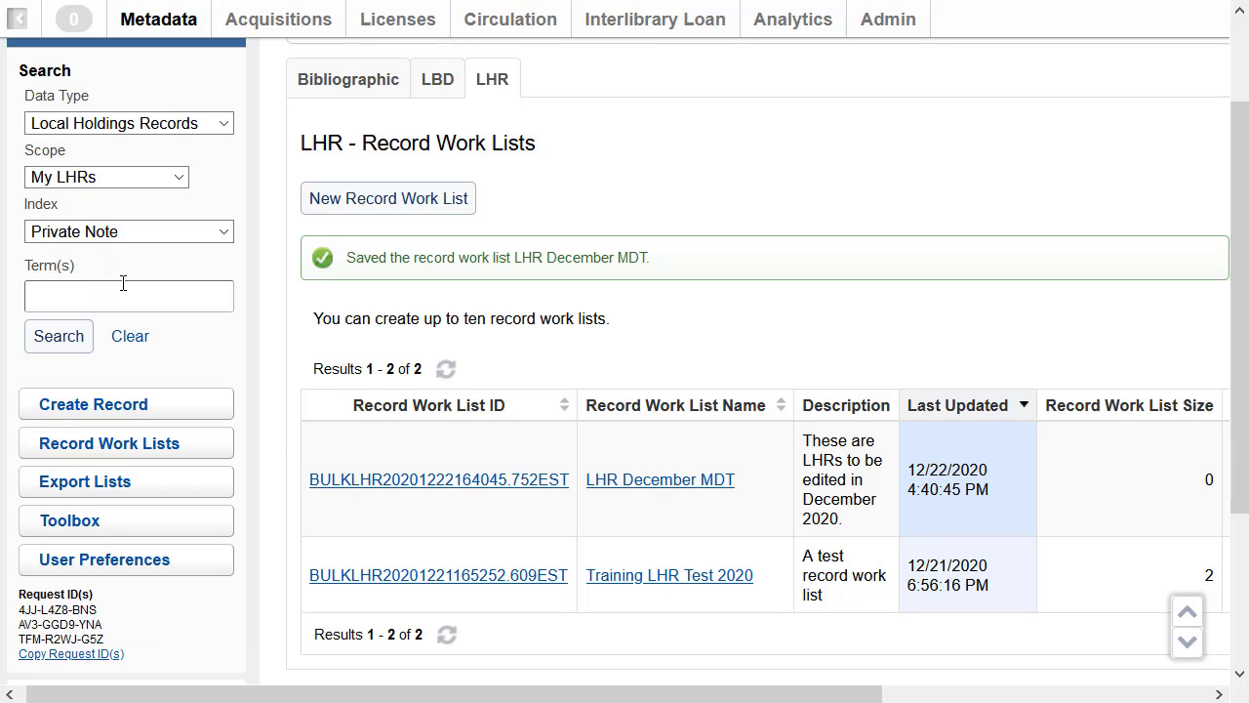
pyautogui.click(122, 293)
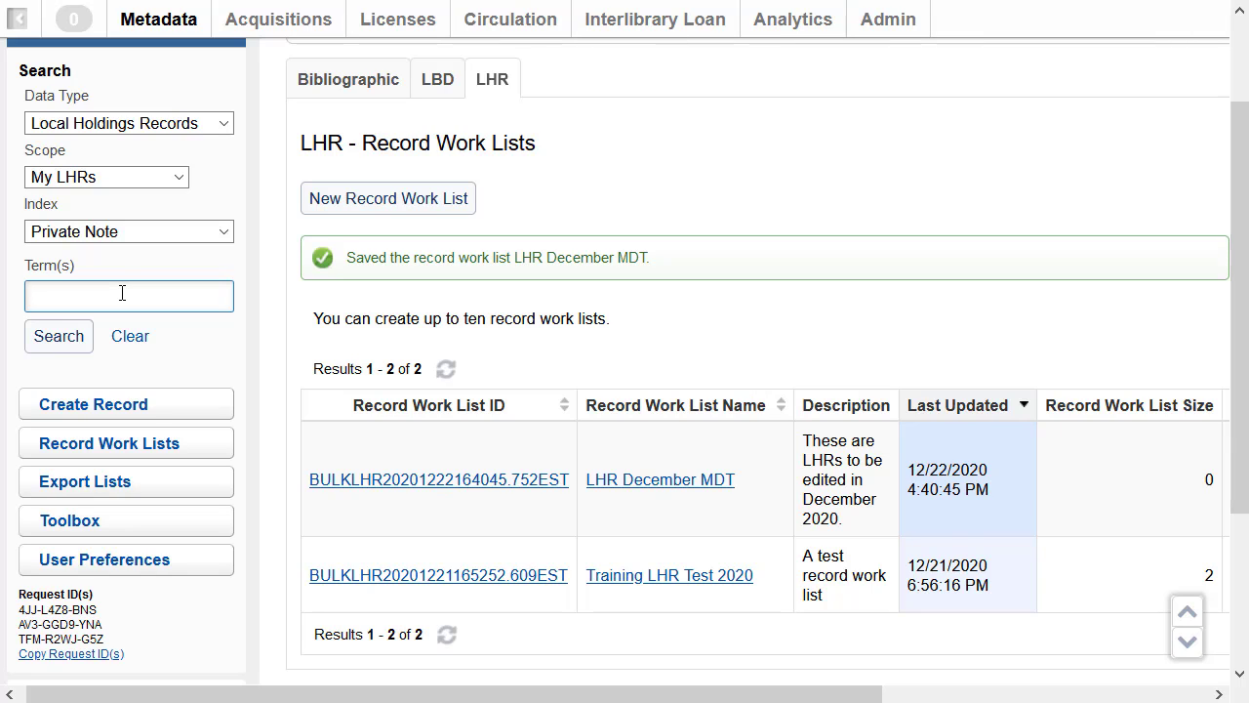
# Step: Search My LHRs by Branch/Shelving Location, using Main Branch (MAIN) as branch and MAIN-Stacks as shelving location
pyautogui.click(115, 232)
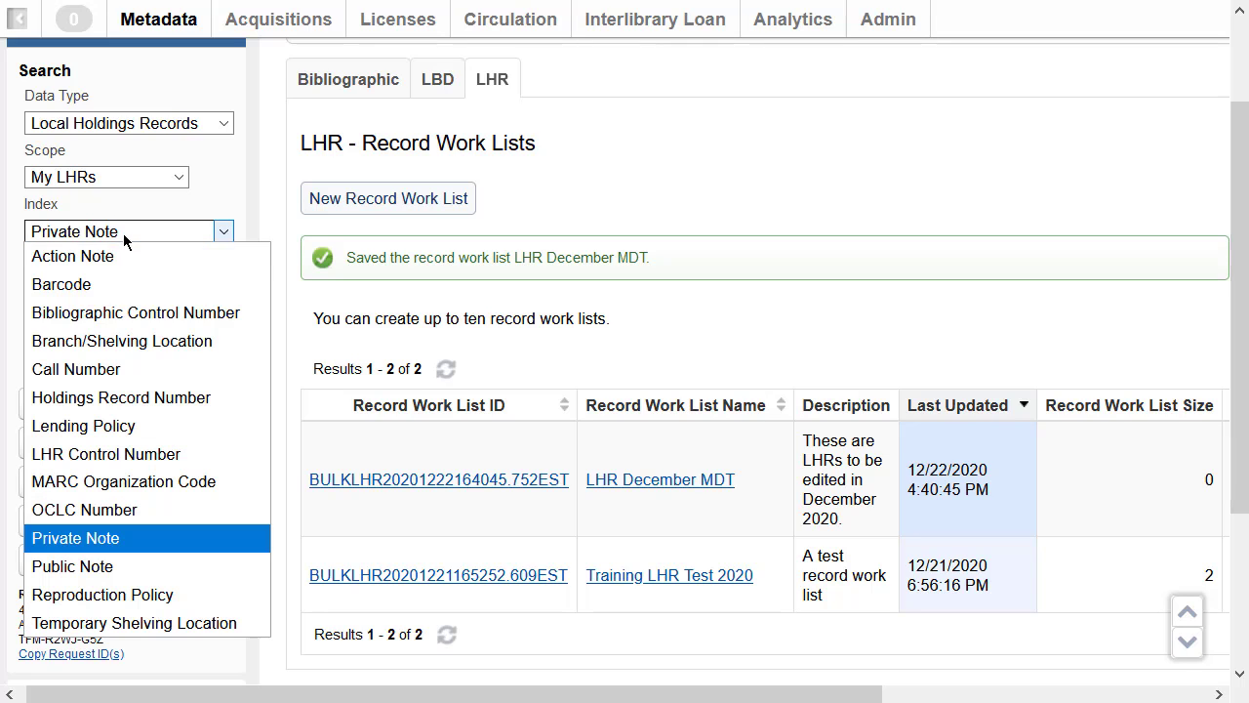
pyautogui.click(114, 335)
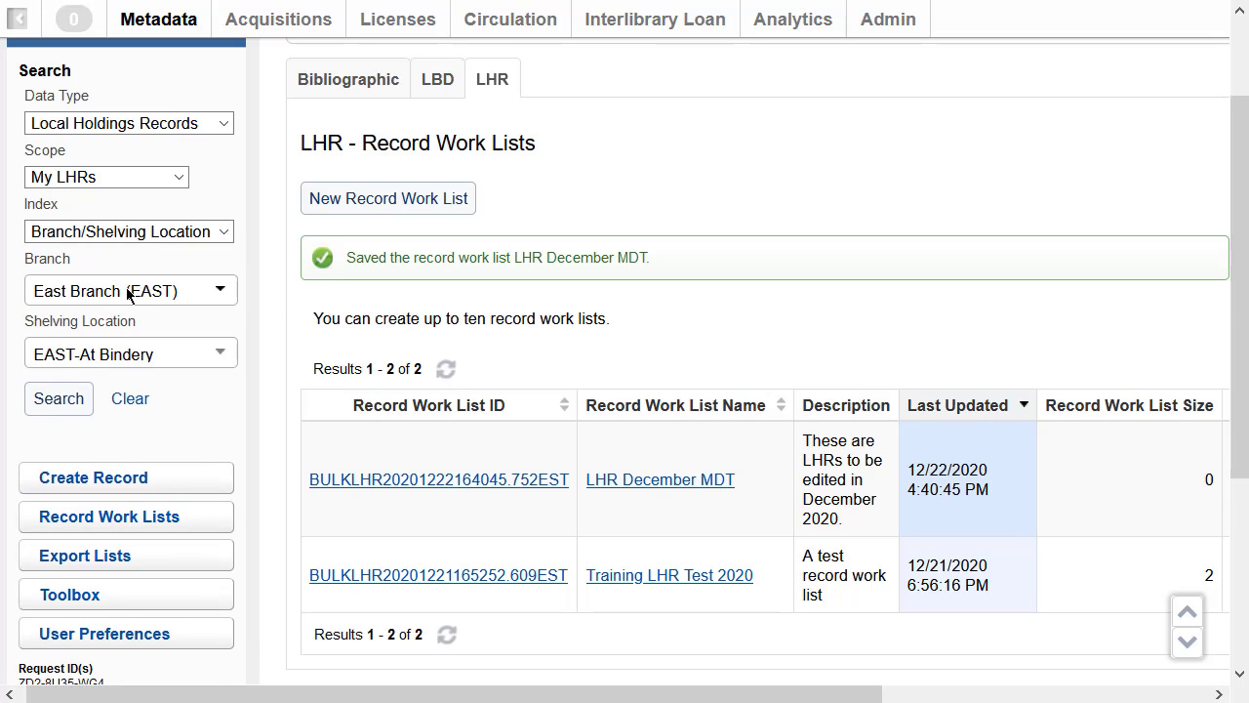
pyautogui.click(127, 292)
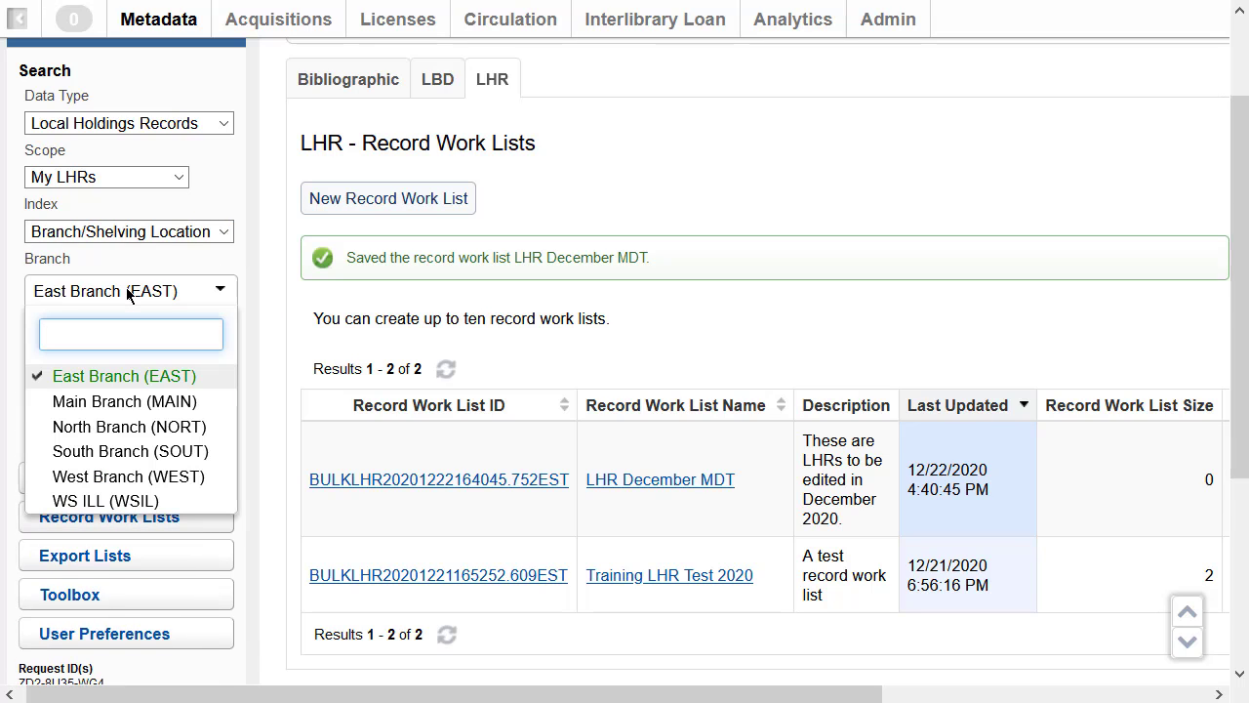
pyautogui.click(129, 401)
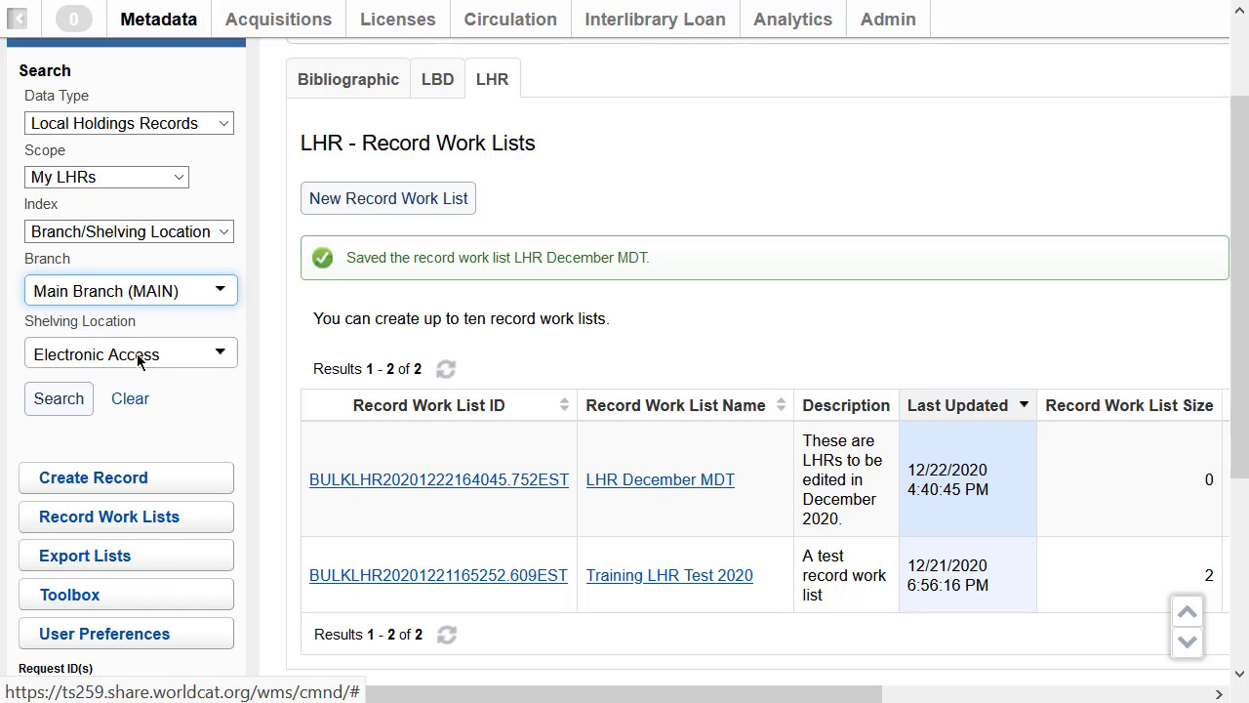
pyautogui.click(137, 356)
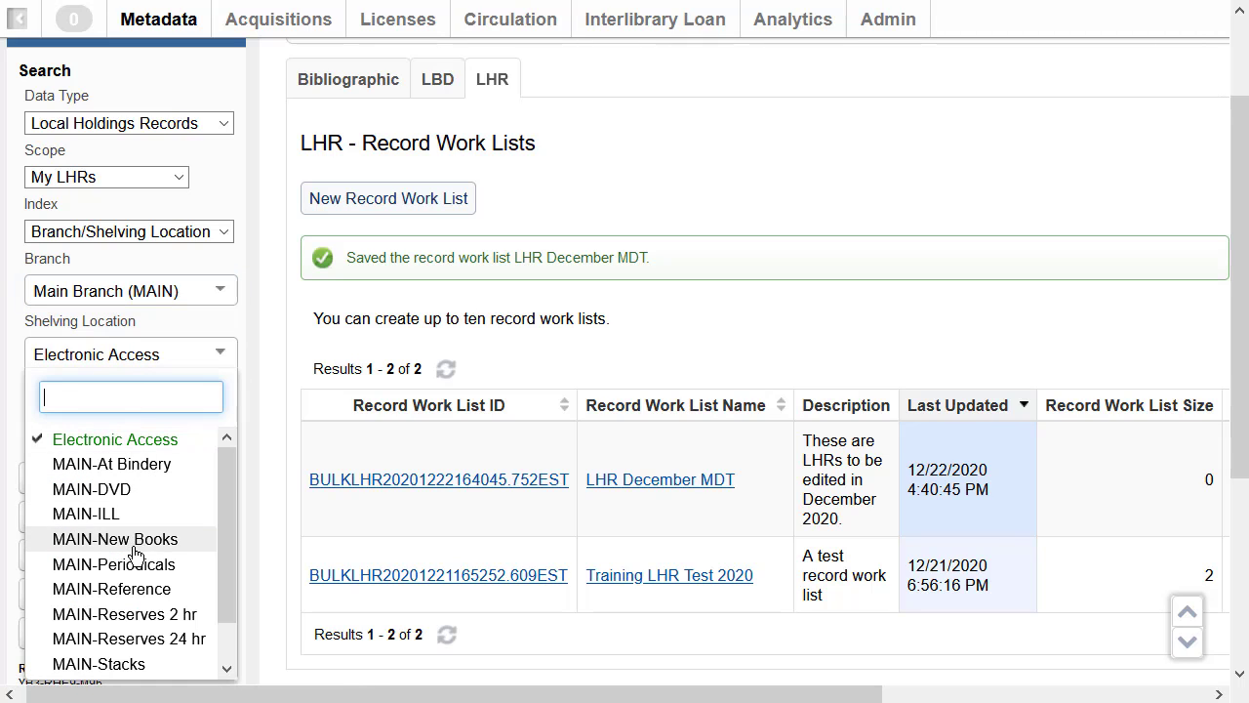
pyautogui.click(133, 663)
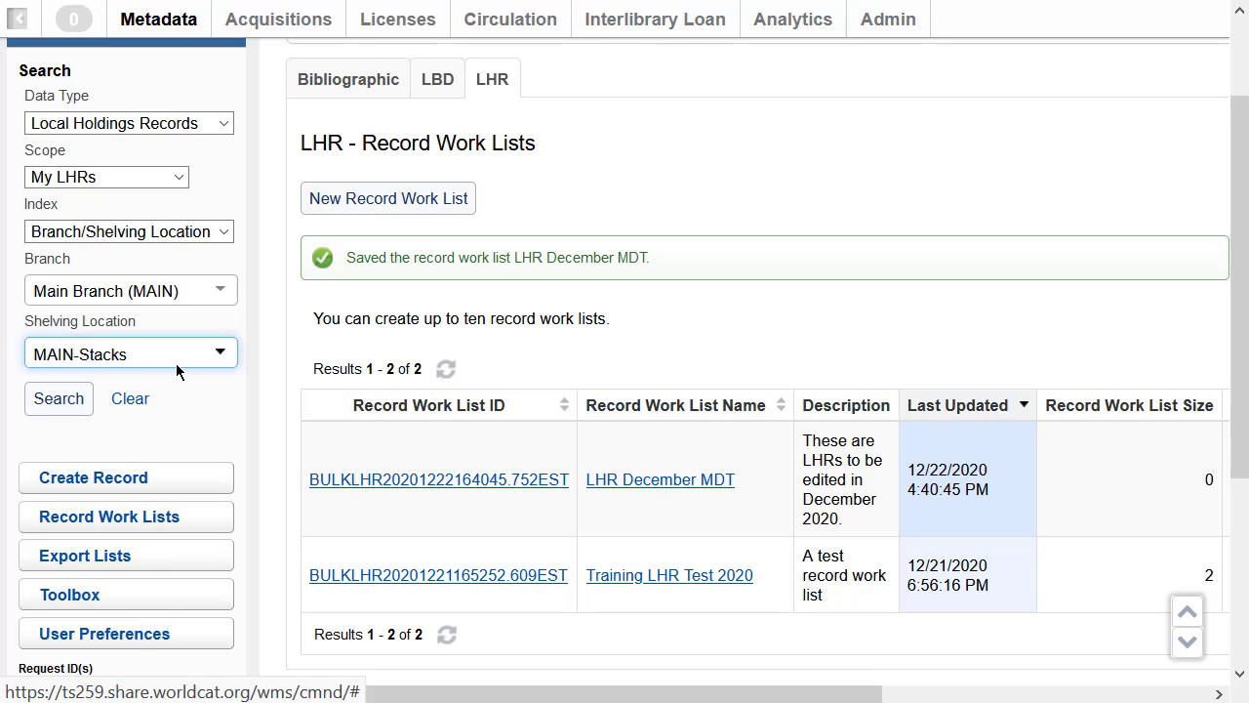
pyautogui.click(57, 402)
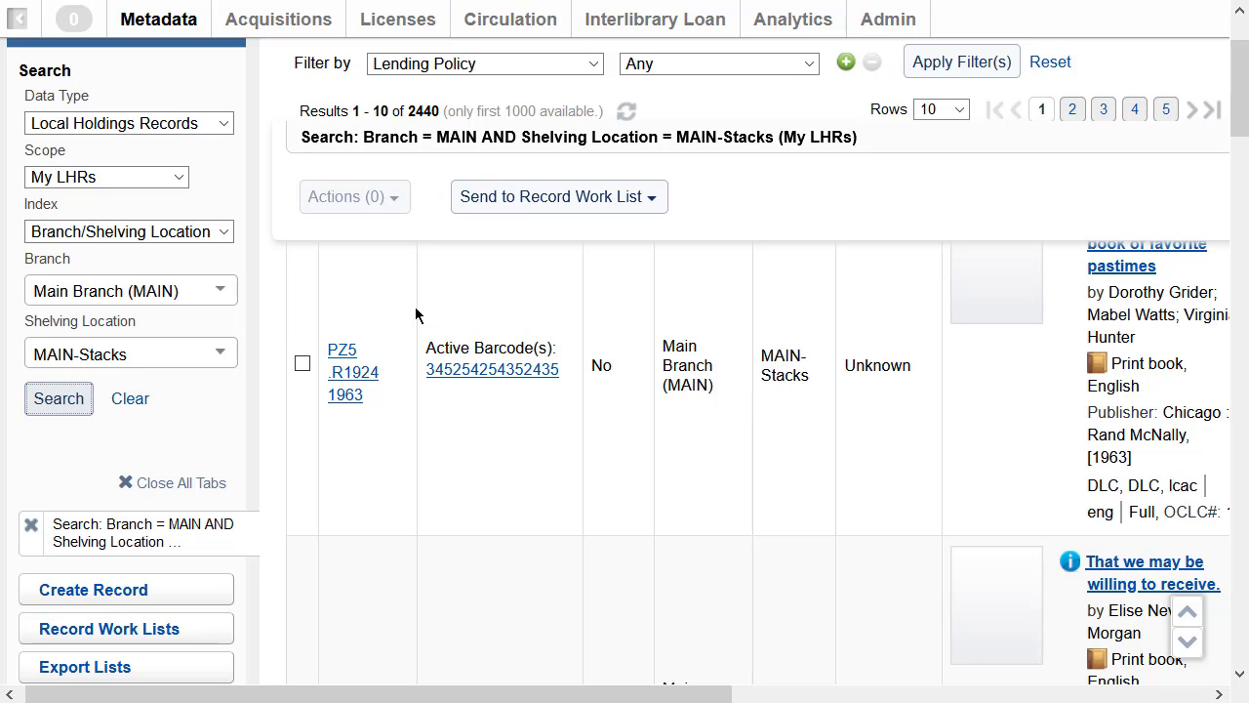
# Step: Select five search results: PZ5 .R1924 1963, both BV4832.2 records, PR6031 .E183 and PNW 636.7 Wh27w
pyautogui.click(302, 362)
pyautogui.scroll(-1, 318, 380)
pyautogui.scroll(-2, 312, 410)
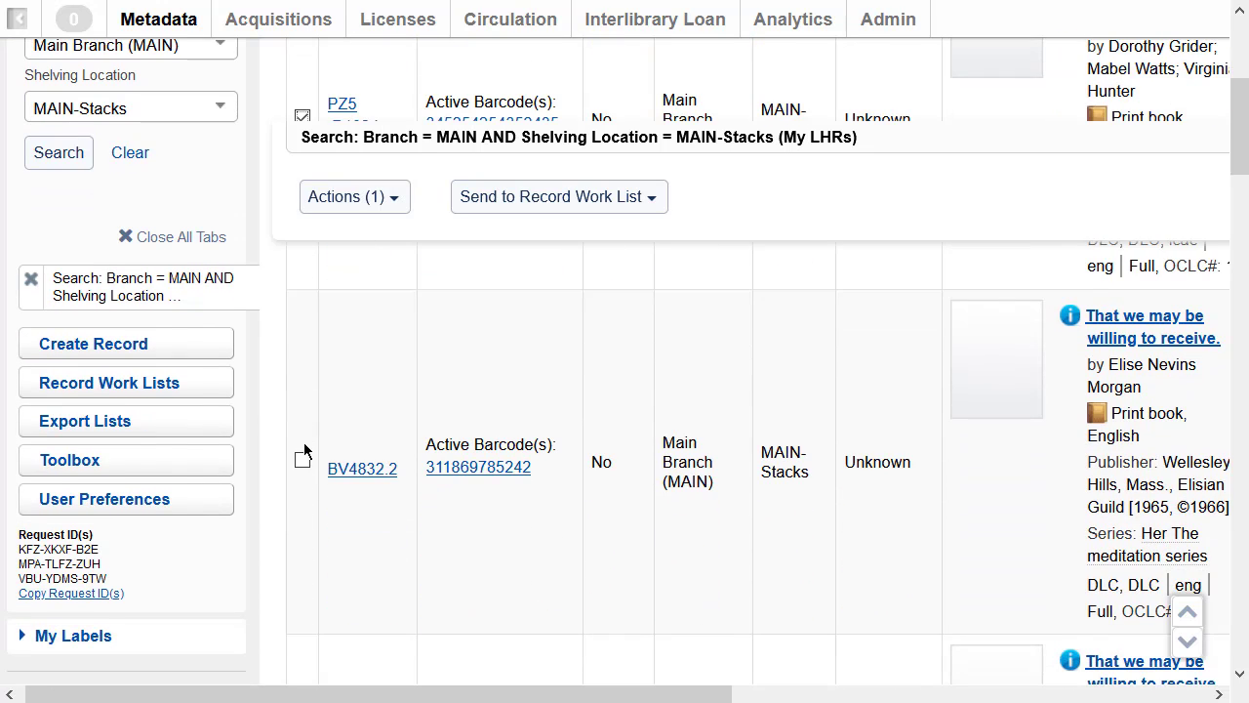
pyautogui.click(303, 452)
pyautogui.scroll(-4, 304, 454)
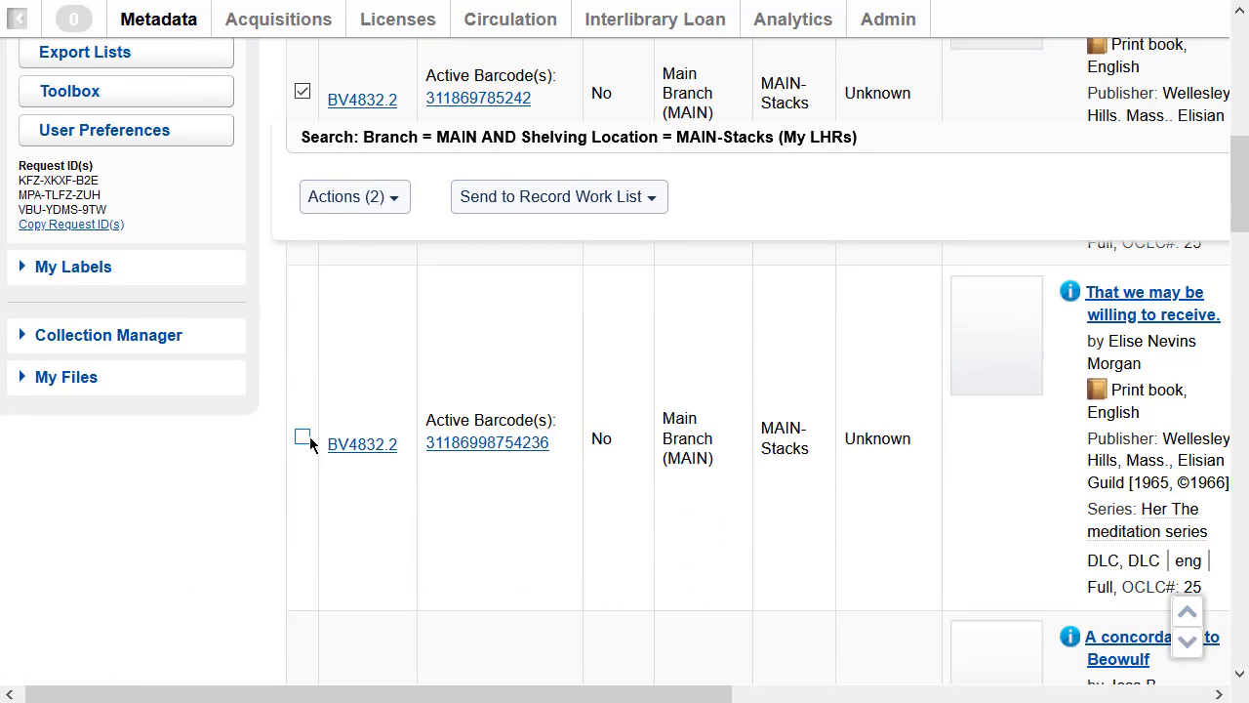
pyautogui.click(306, 435)
pyautogui.scroll(-5, 313, 459)
pyautogui.scroll(-6, 292, 586)
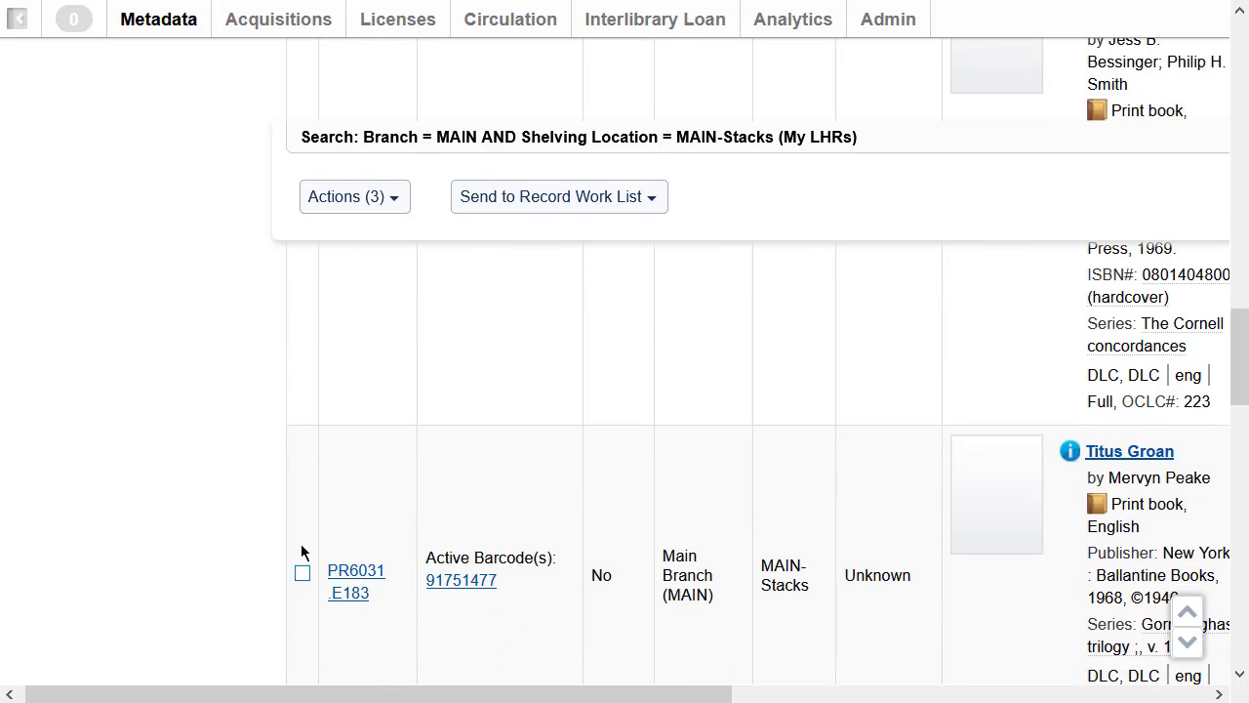
pyautogui.click(302, 574)
pyautogui.scroll(-5, 309, 577)
pyautogui.click(302, 380)
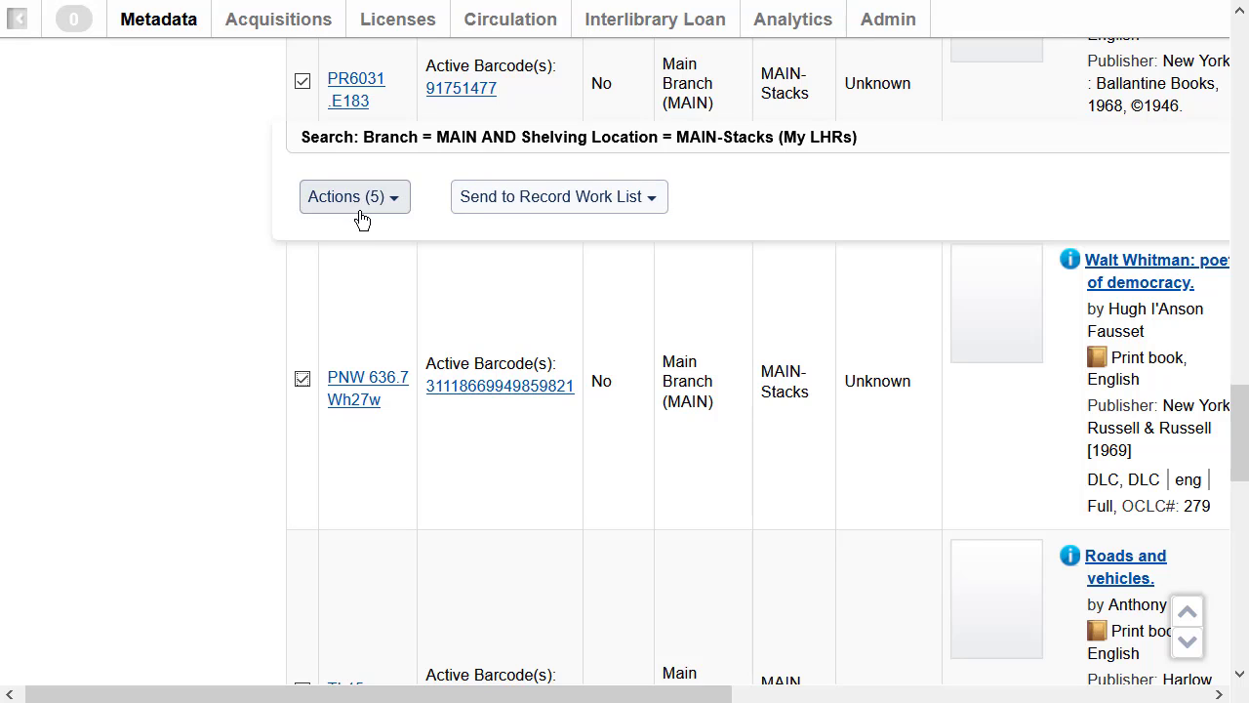
# Step: Send only the selected records to the record work list LHR December MDT
pyautogui.click(396, 207)
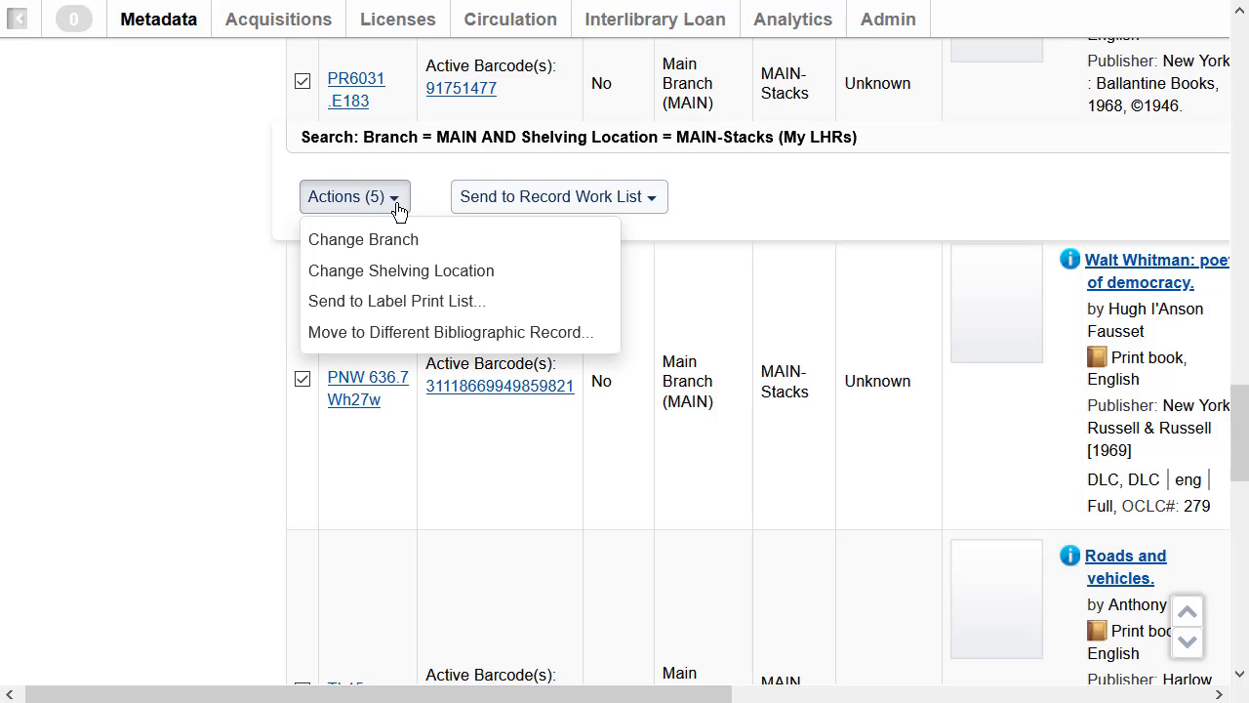
pyautogui.click(678, 172)
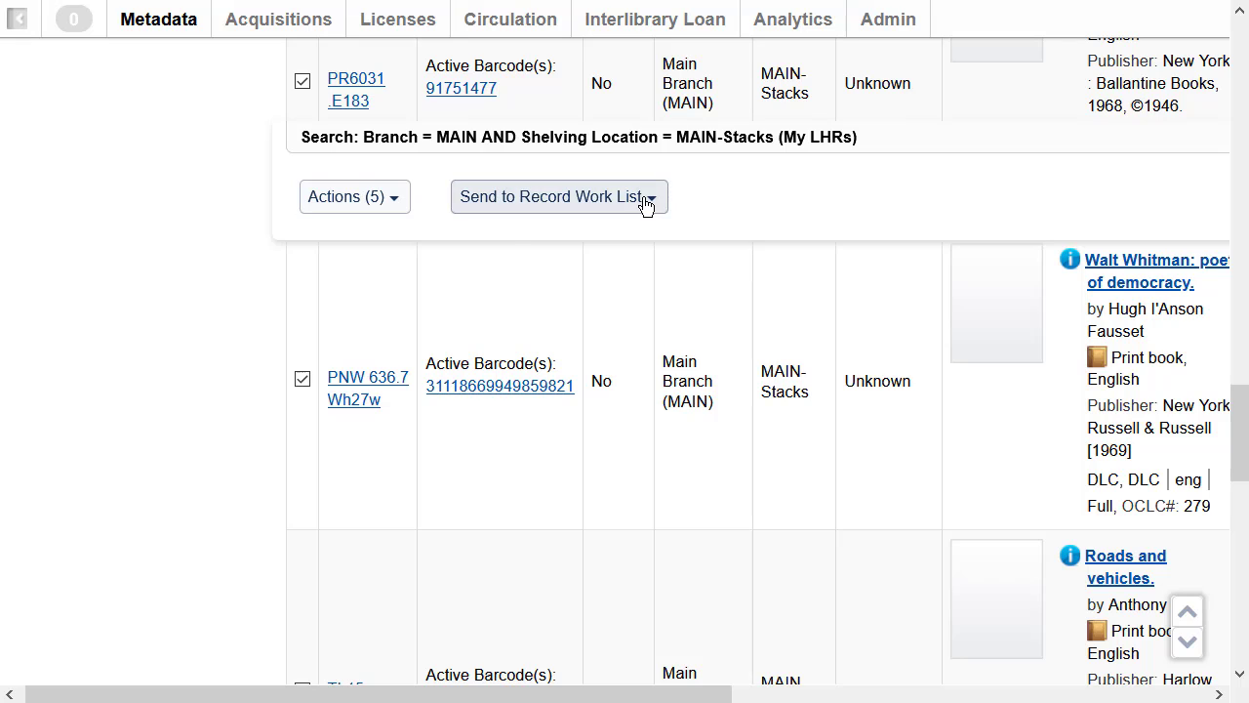
pyautogui.click(647, 199)
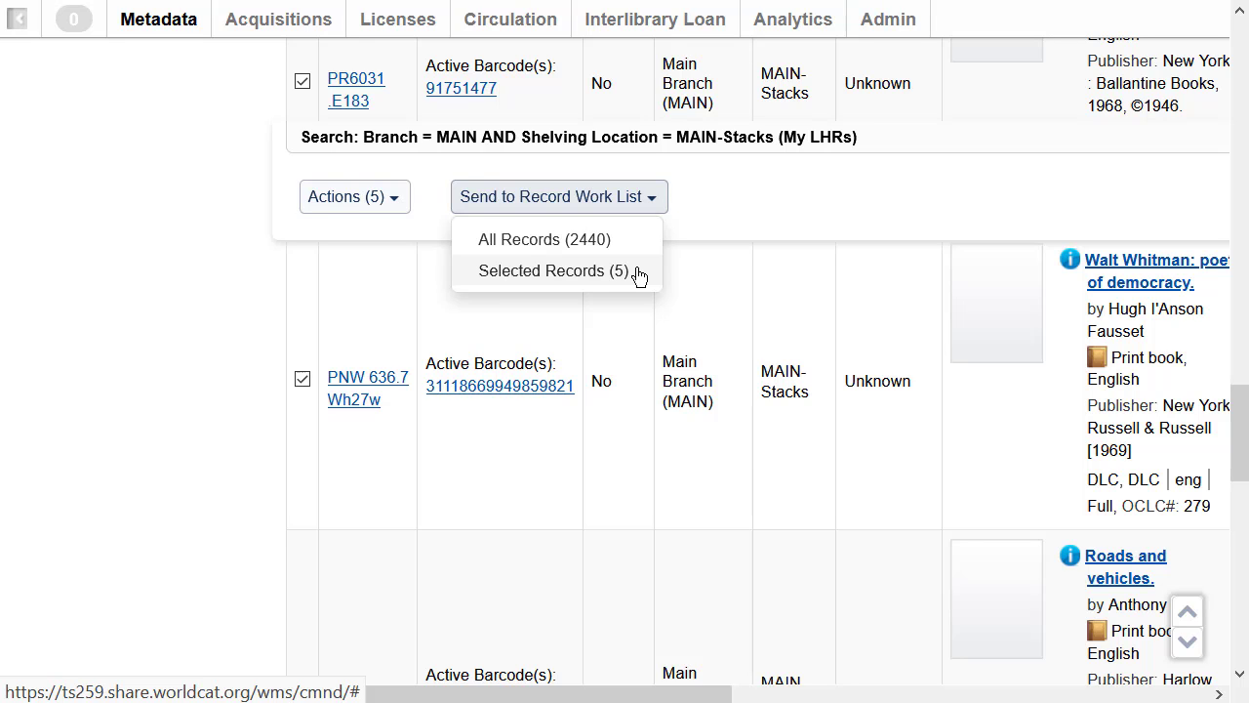
pyautogui.click(554, 270)
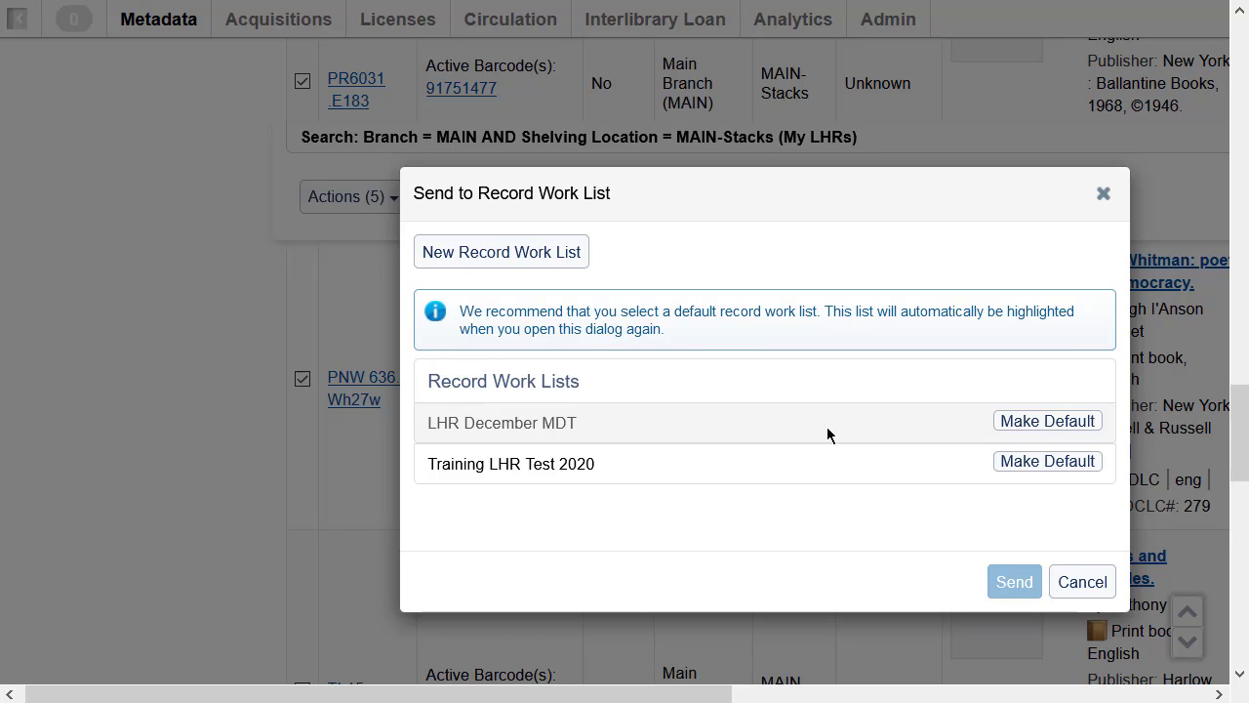
pyautogui.click(541, 429)
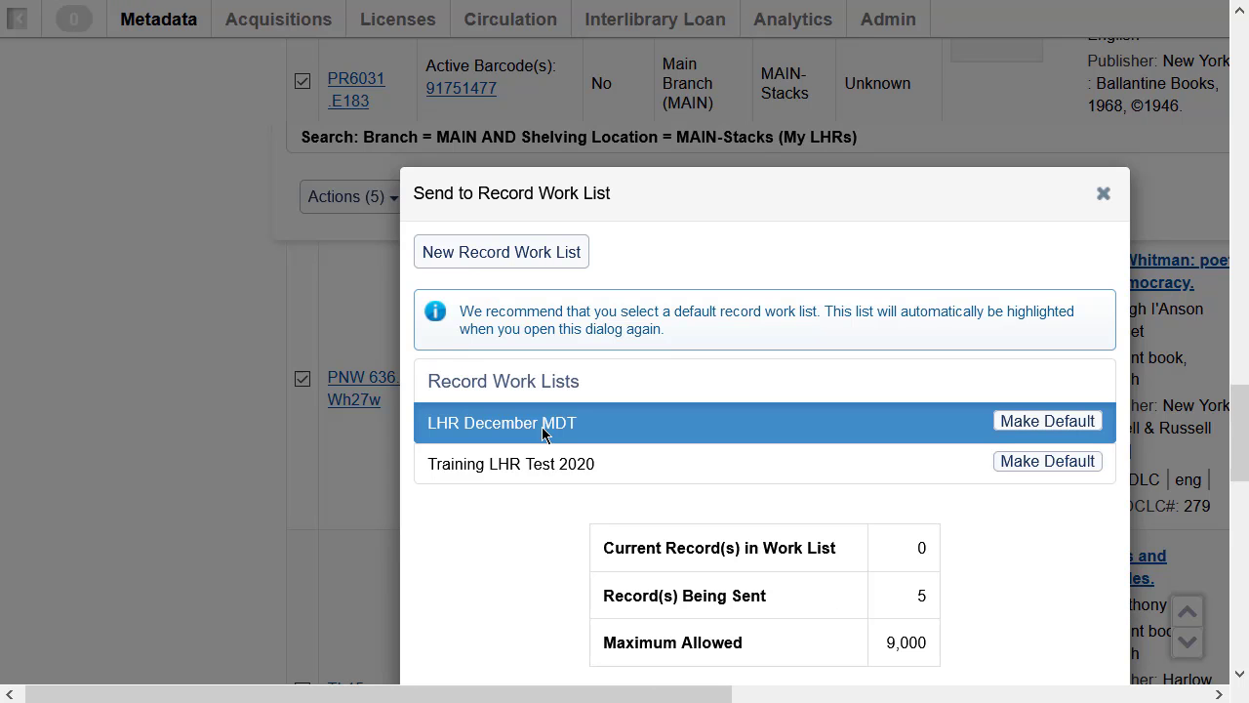
pyautogui.scroll(-3, 541, 429)
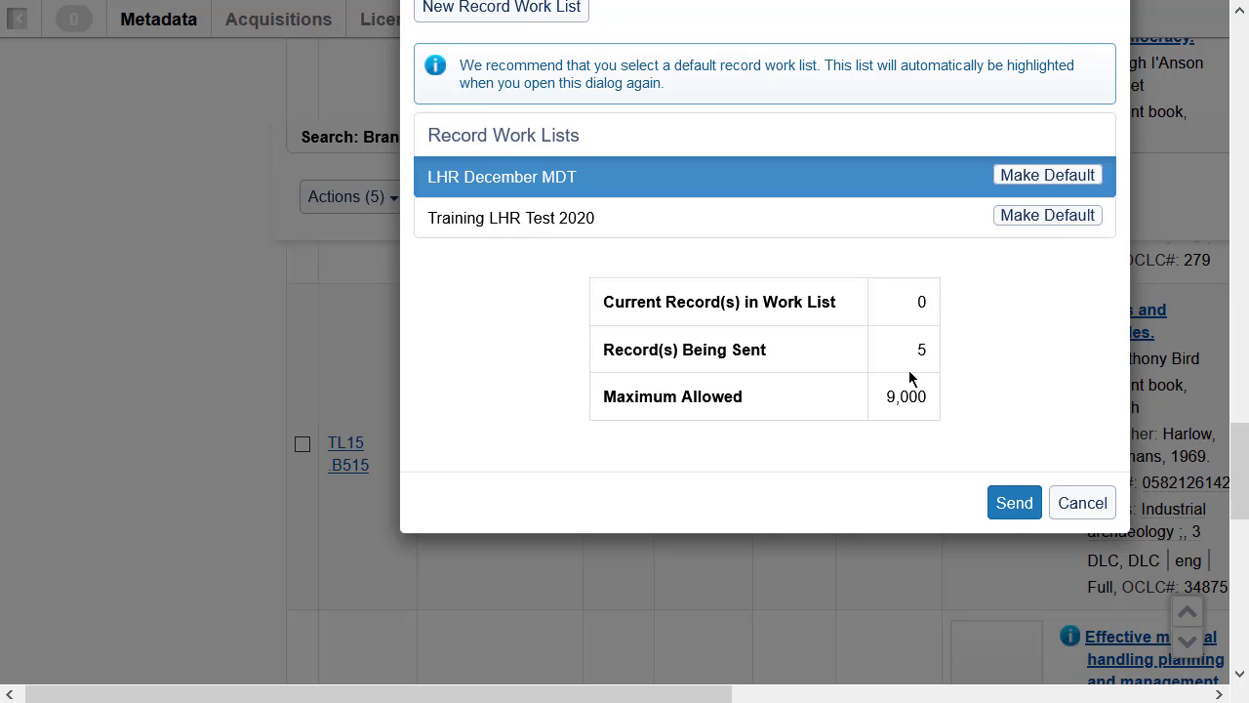
pyautogui.click(1005, 504)
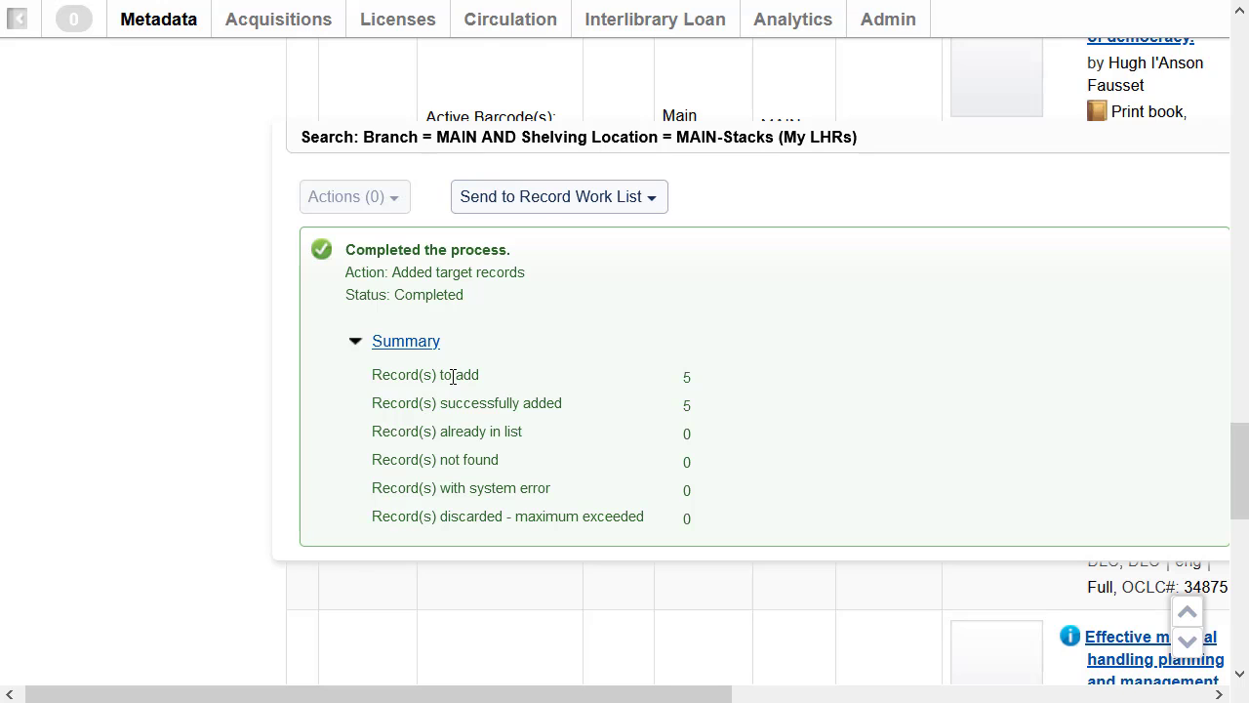
# Step: Open the LHR December MDT work list from the LHR record work lists and collapse its process summary
pyautogui.scroll(8, 262, 420)
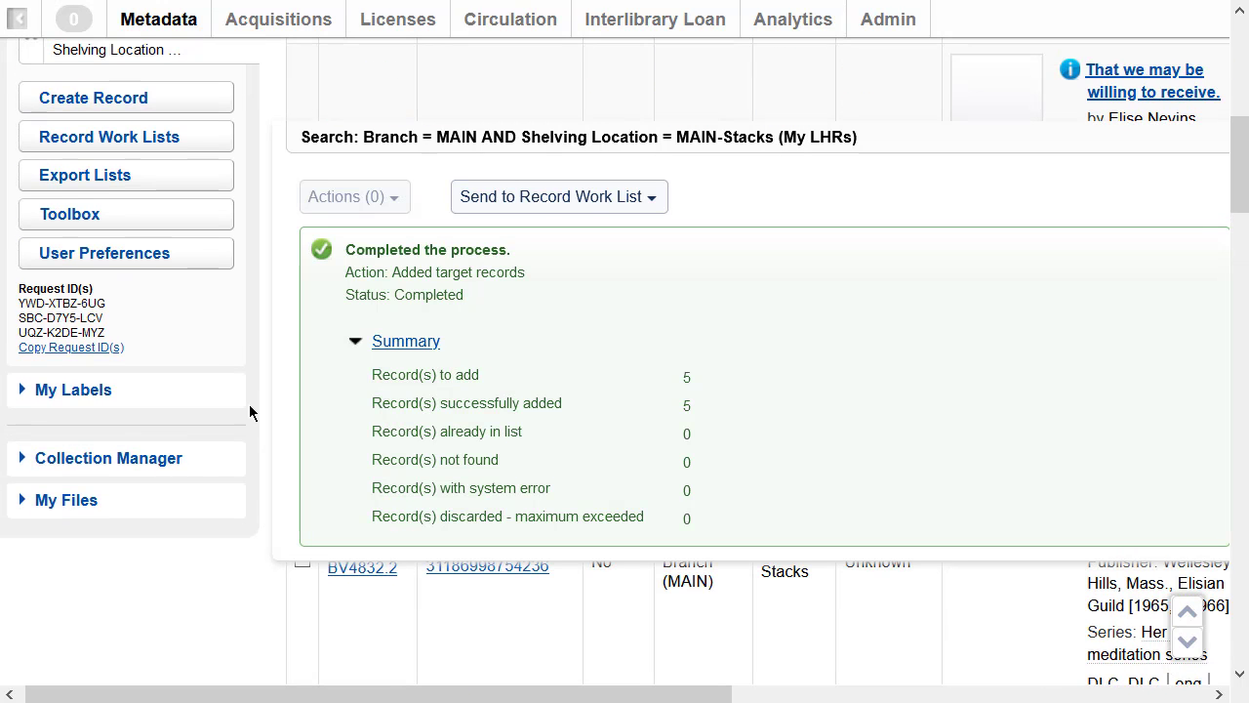
pyautogui.click(97, 146)
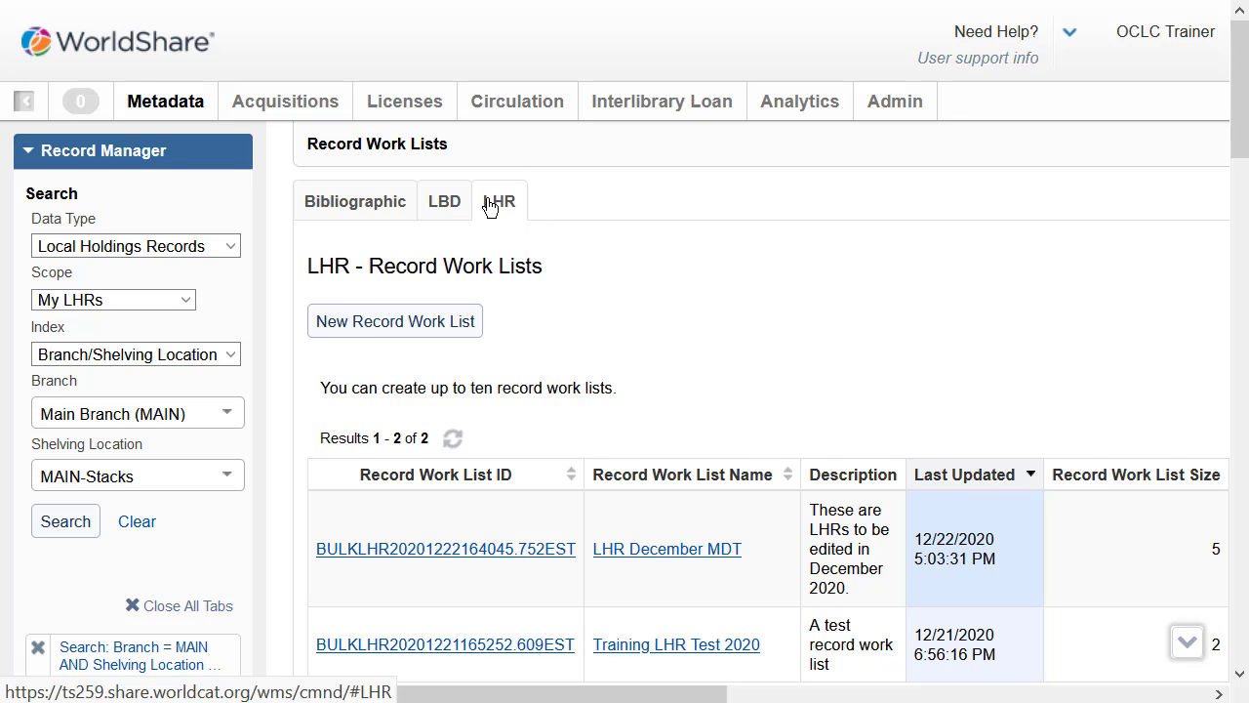
pyautogui.scroll(-3, 491, 205)
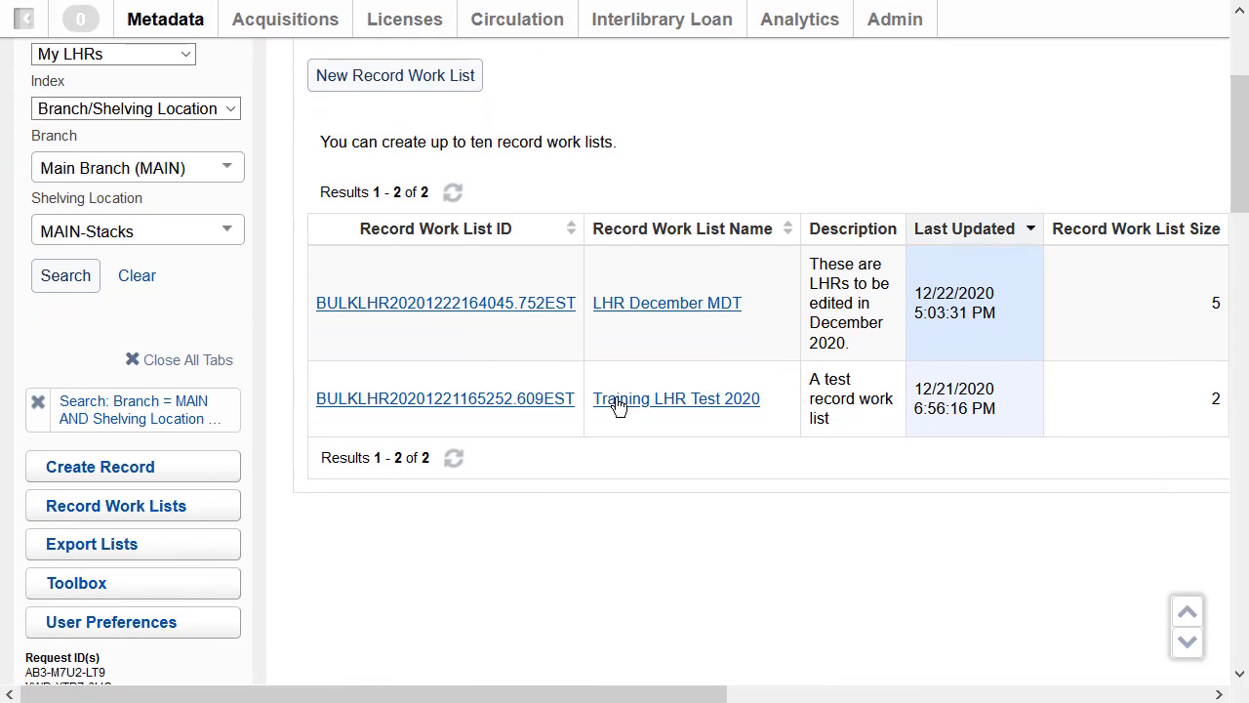
pyautogui.click(605, 305)
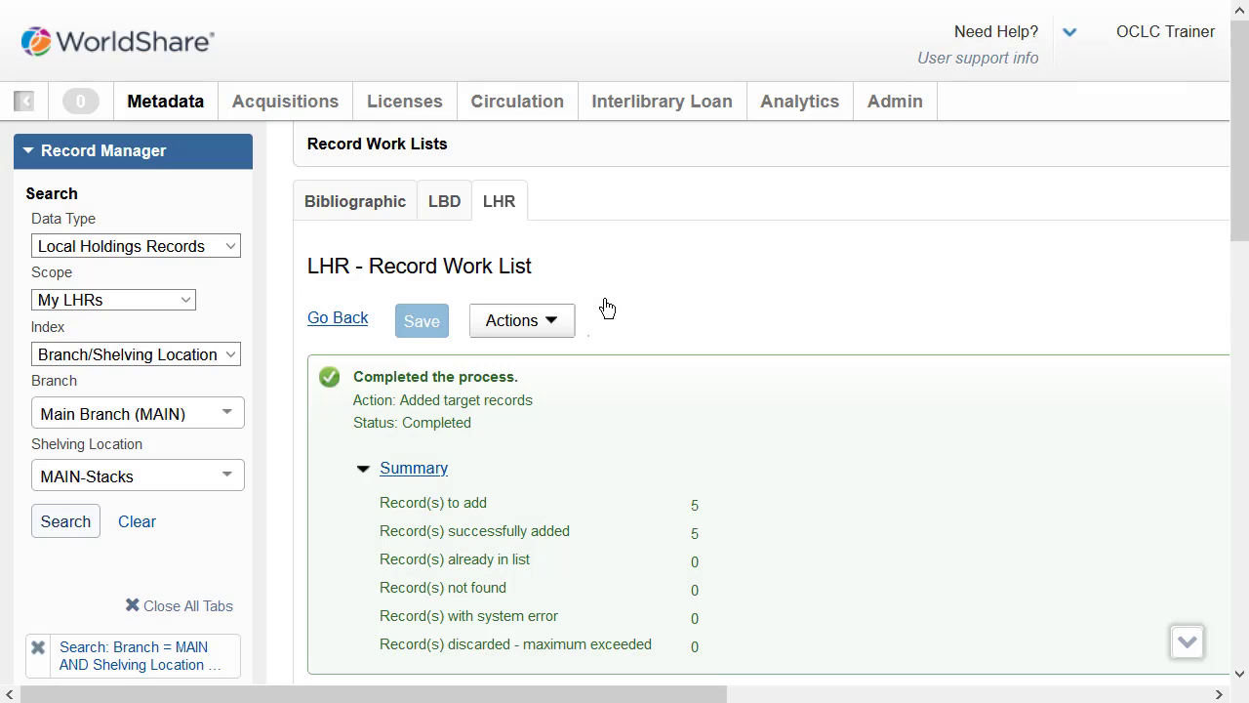
pyautogui.scroll(-2, 634, 384)
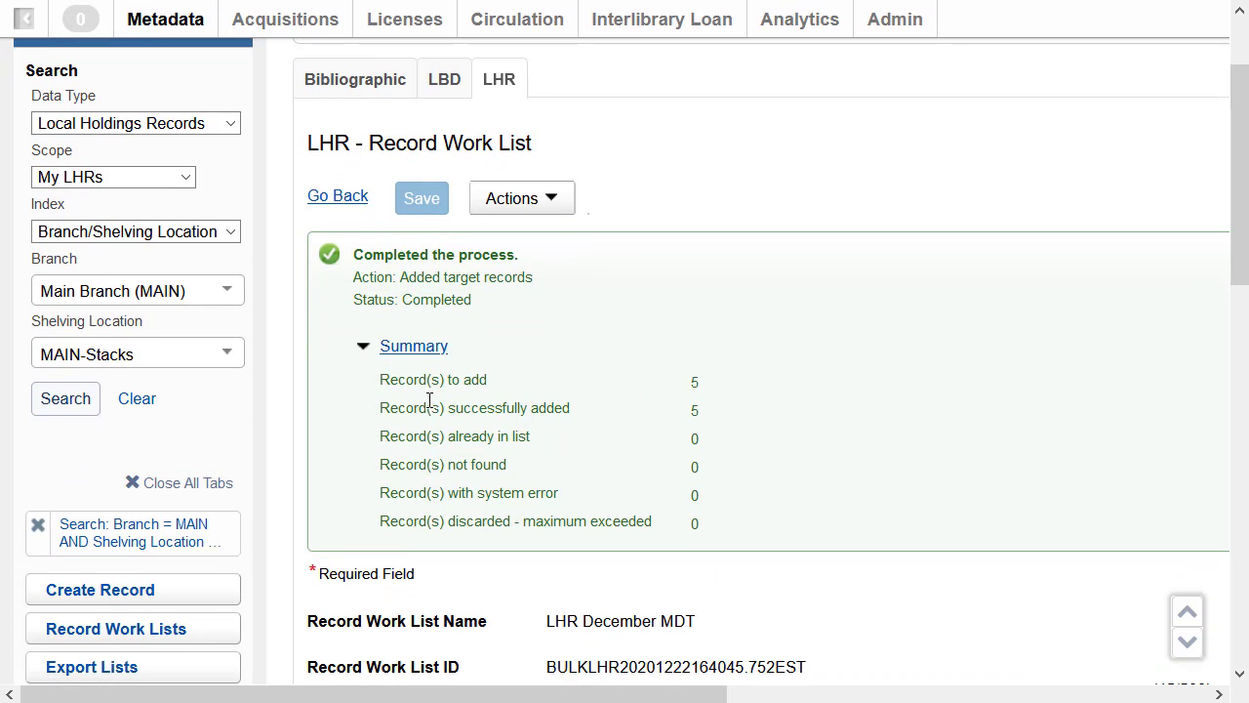
pyautogui.click(390, 355)
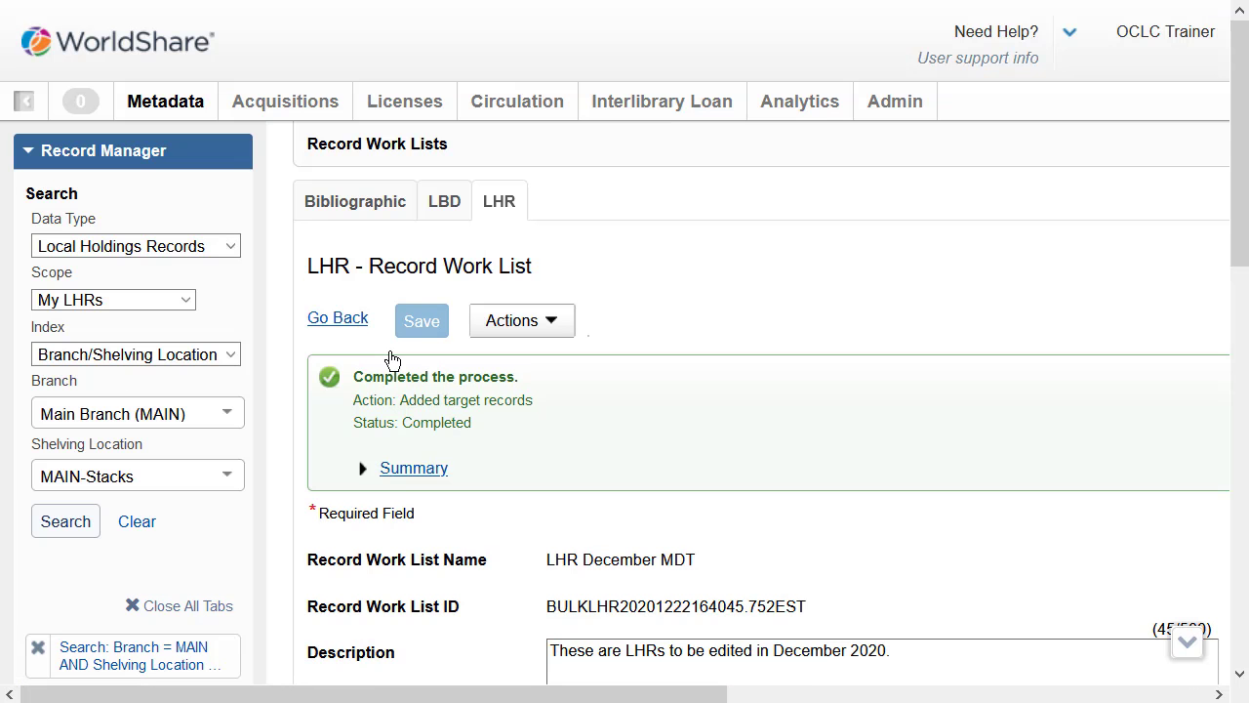
pyautogui.scroll(-1, 563, 423)
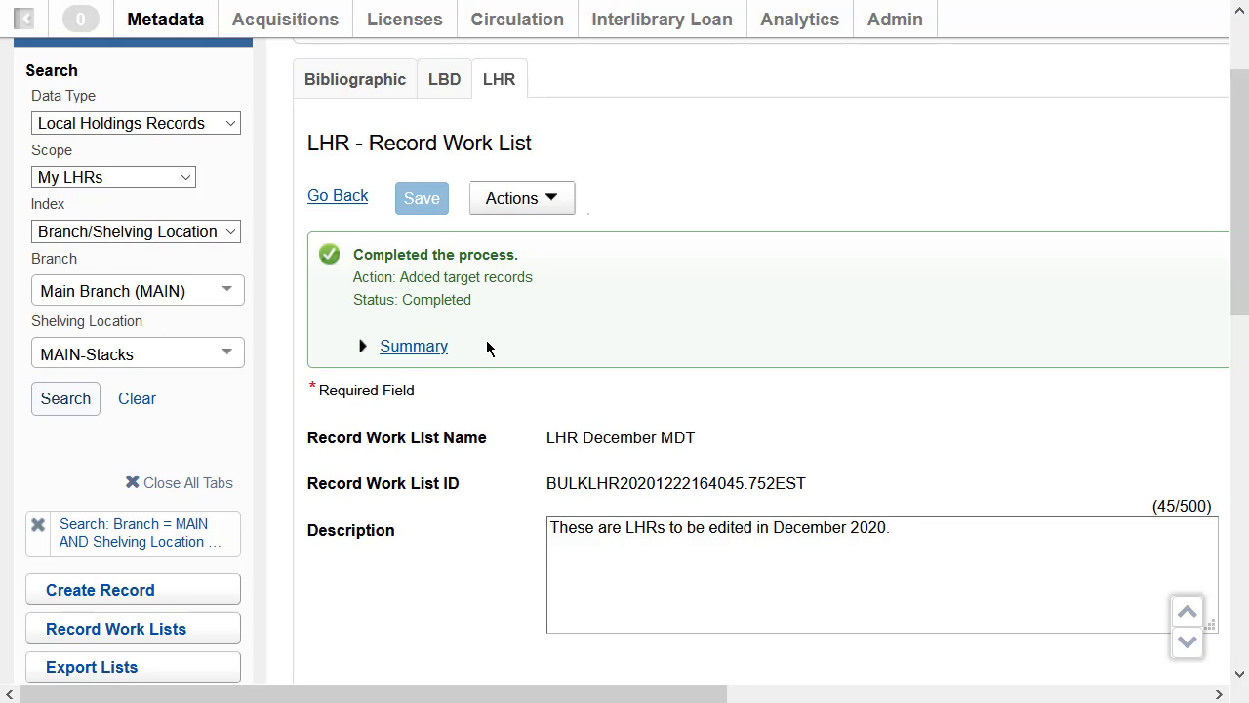
# Step: Add target records to the work list using the control numbers 185173416, 185132847 and 185187556
pyautogui.click(558, 213)
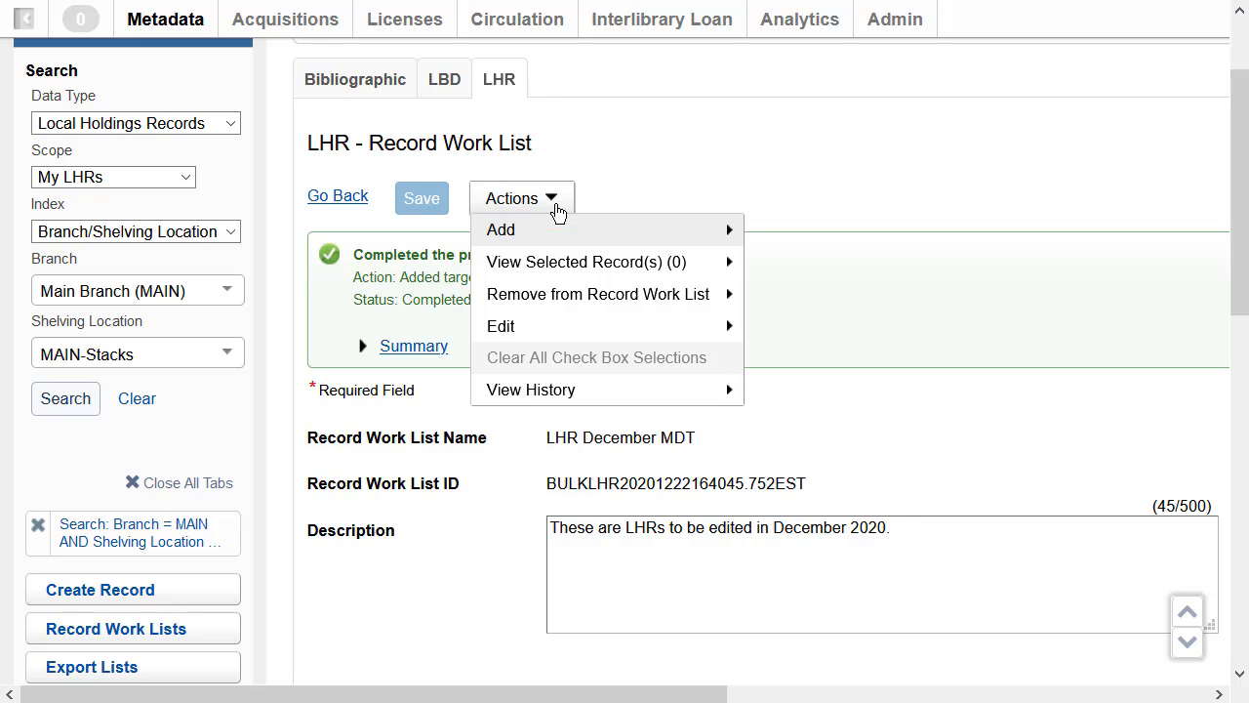
pyautogui.moveTo(557, 237)
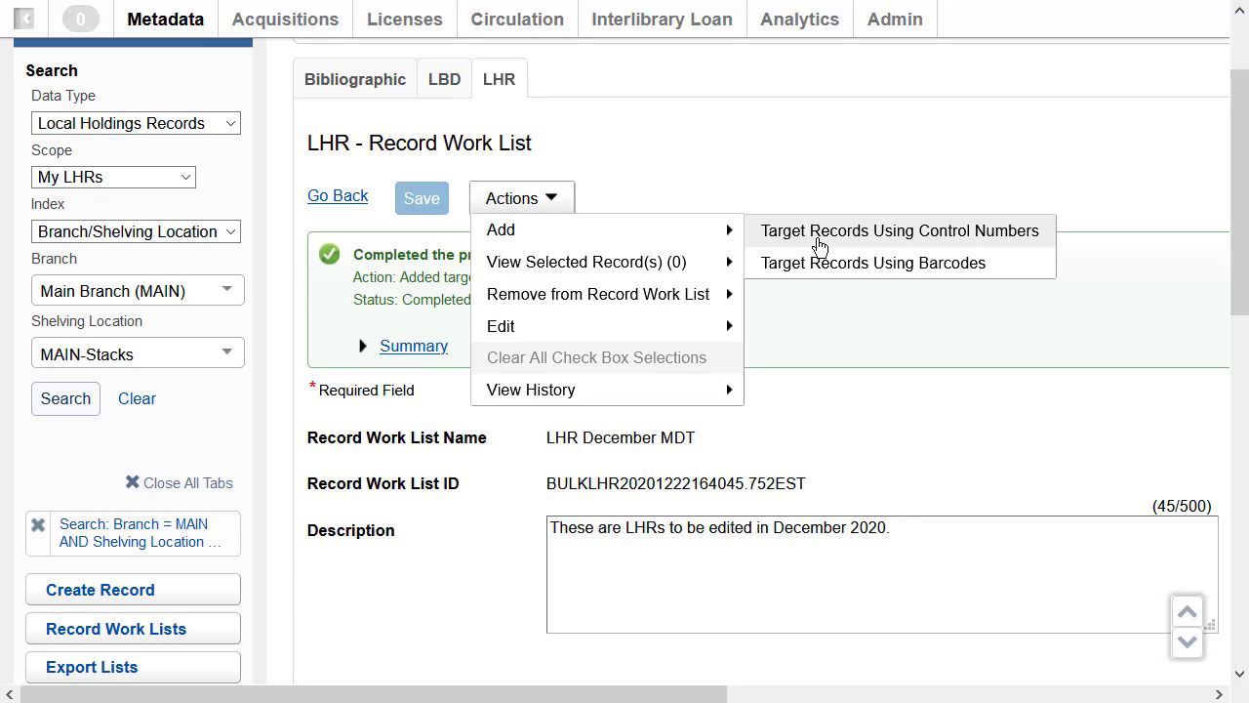
pyautogui.click(819, 238)
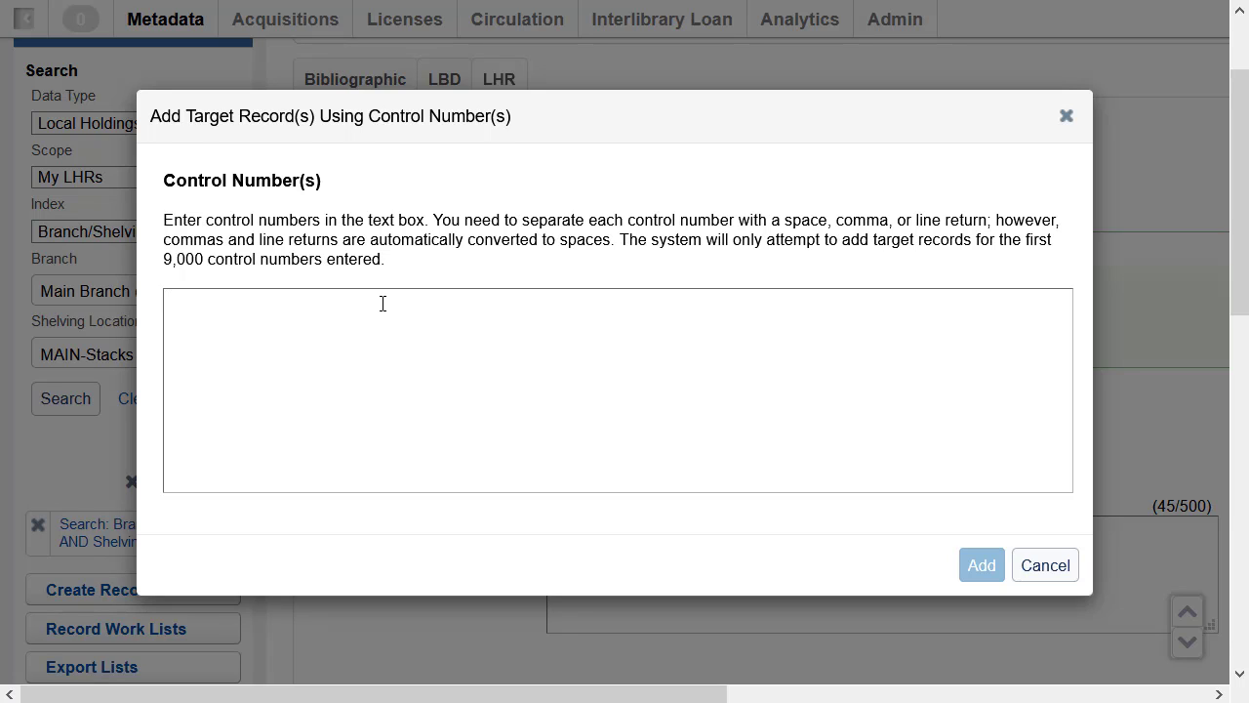
pyautogui.write('185173')
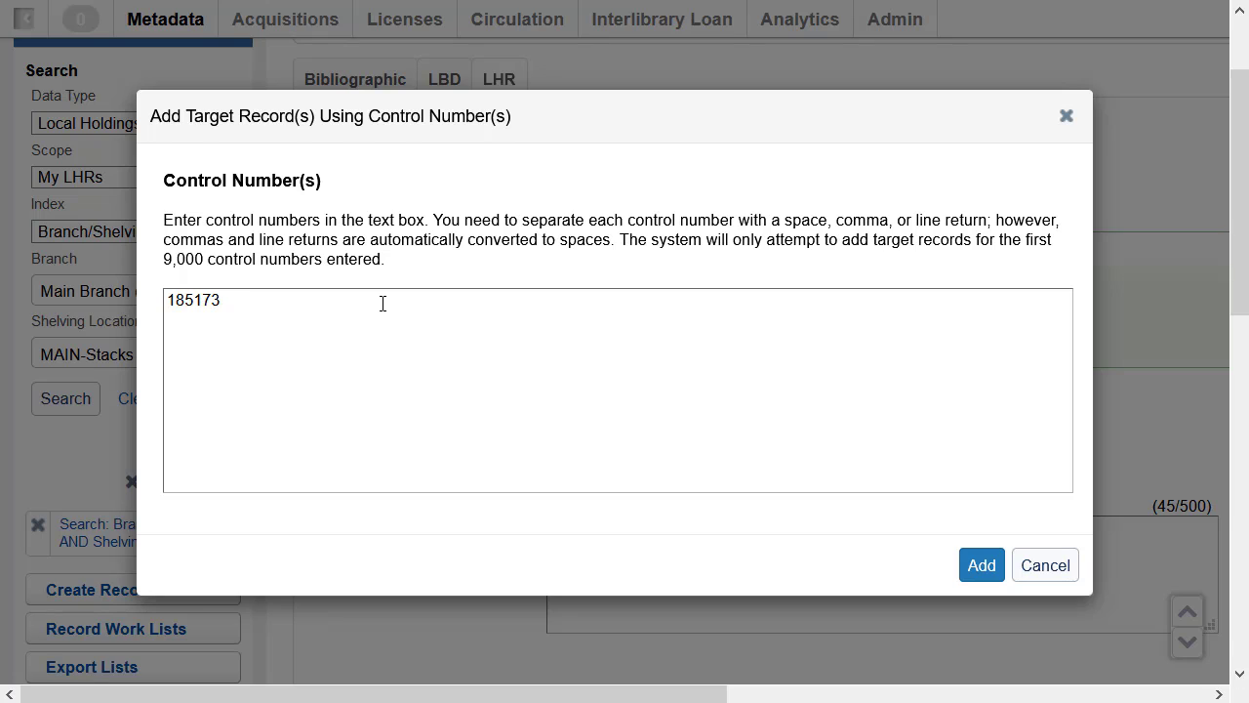
pyautogui.write('416,185132847,185187556')
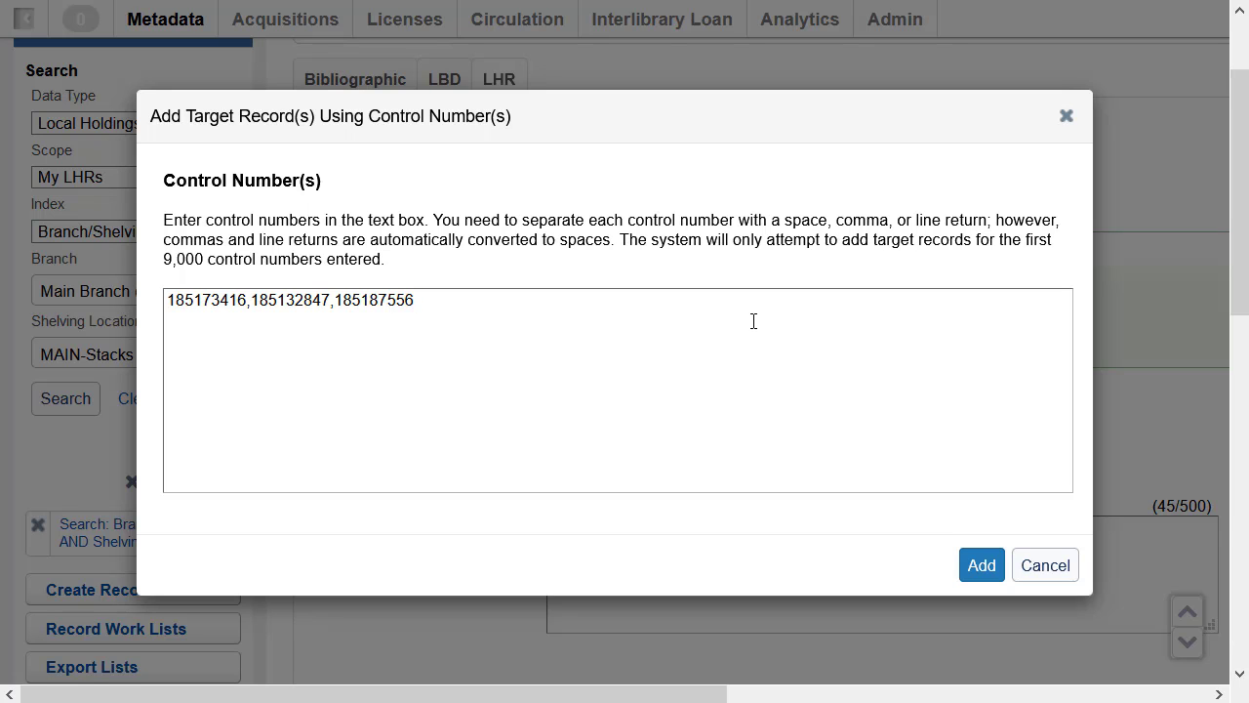
pyautogui.click(982, 568)
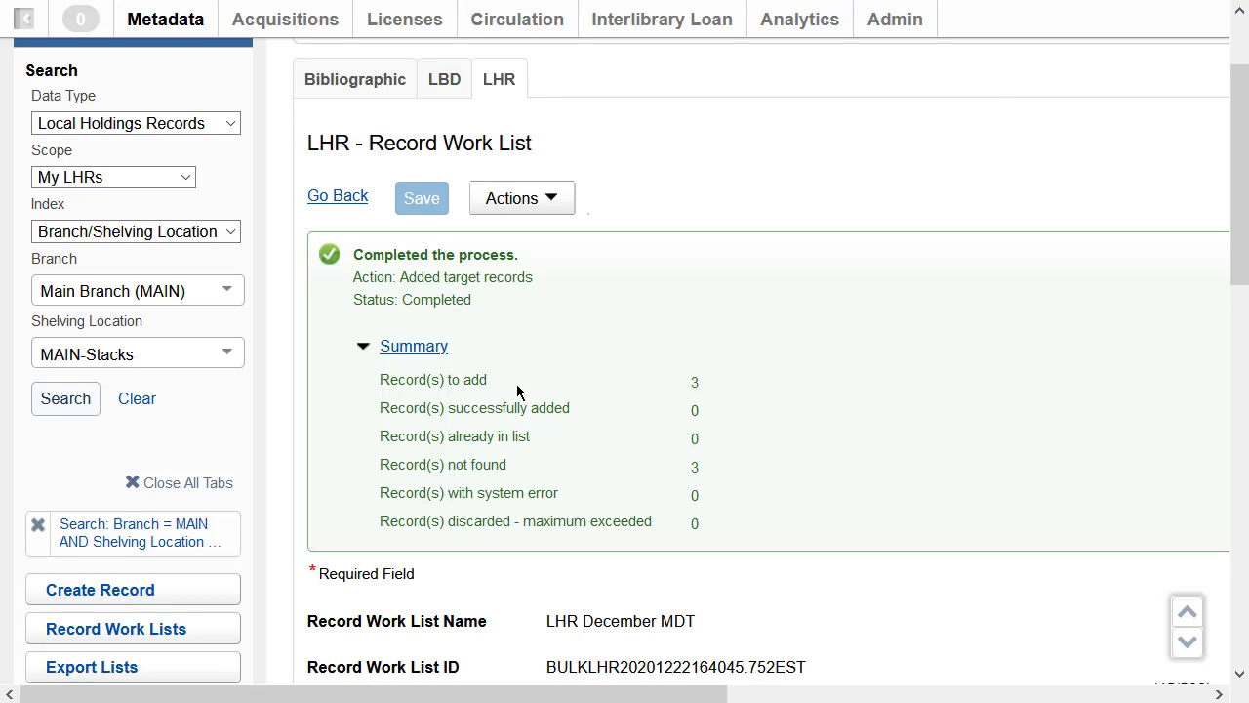
# Step: Review the process summary for the added target records and collapse it
pyautogui.moveTo(394, 379); pyautogui.dragTo(574, 381)
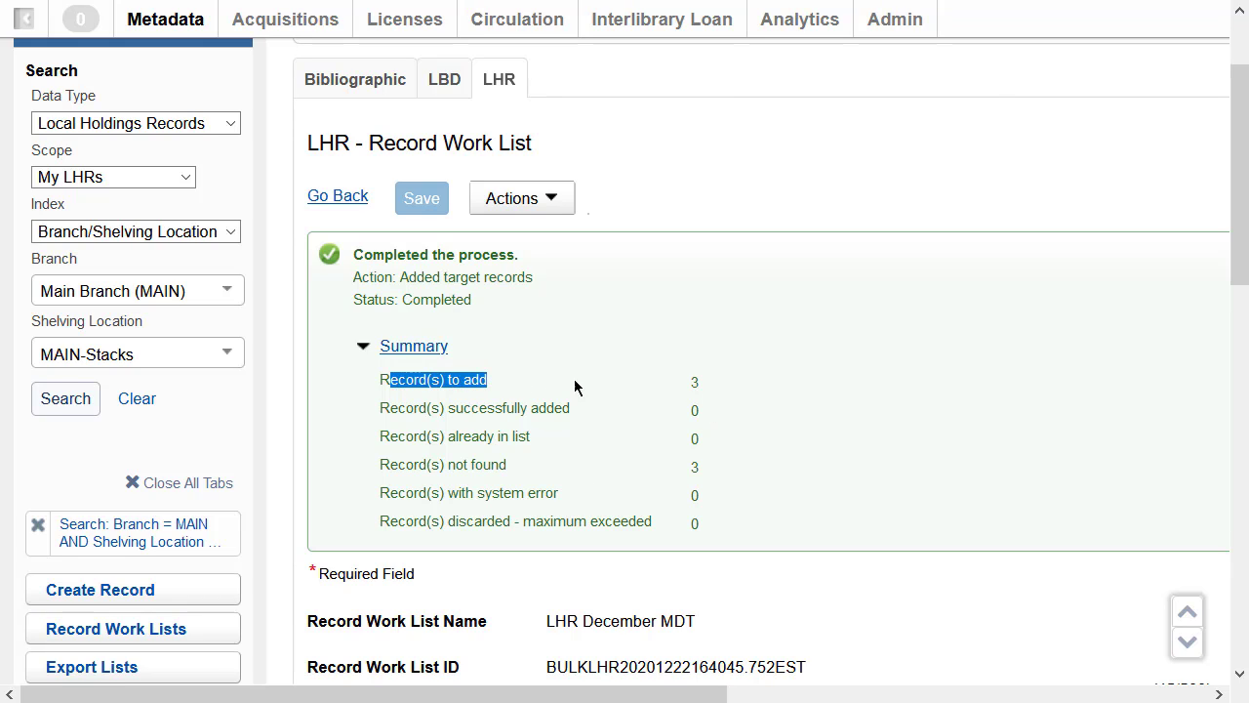
pyautogui.click(719, 382)
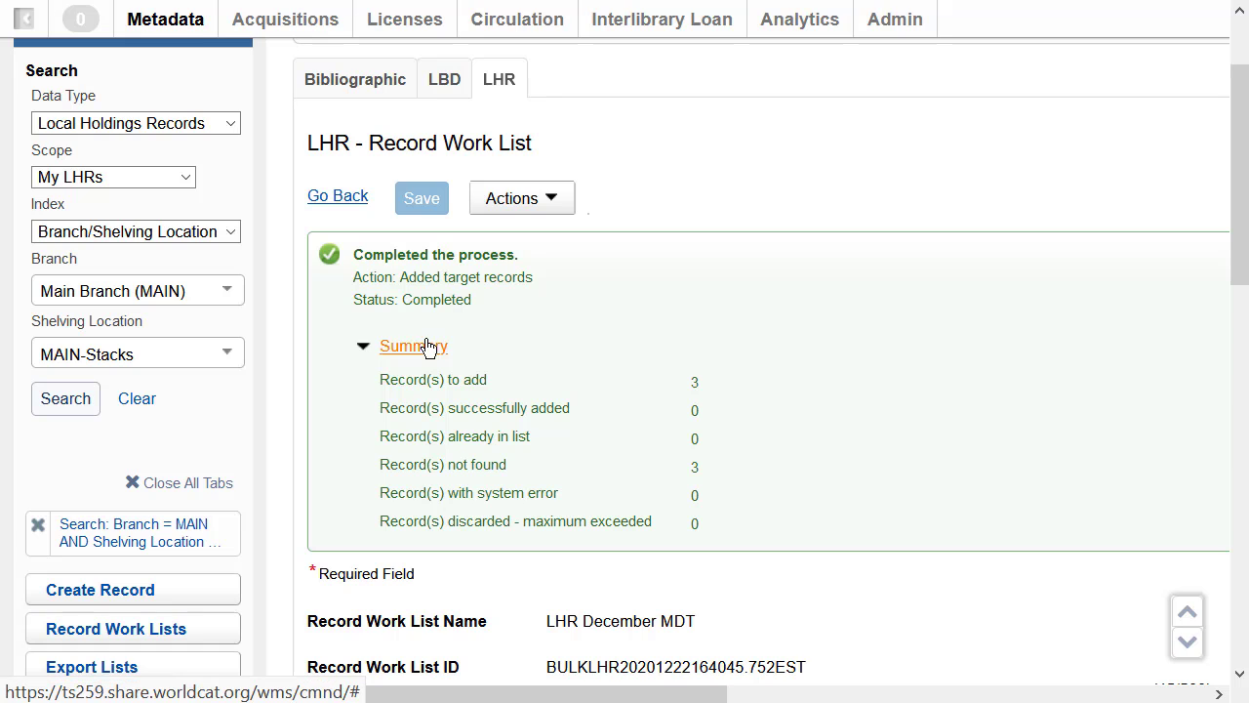
pyautogui.click(427, 347)
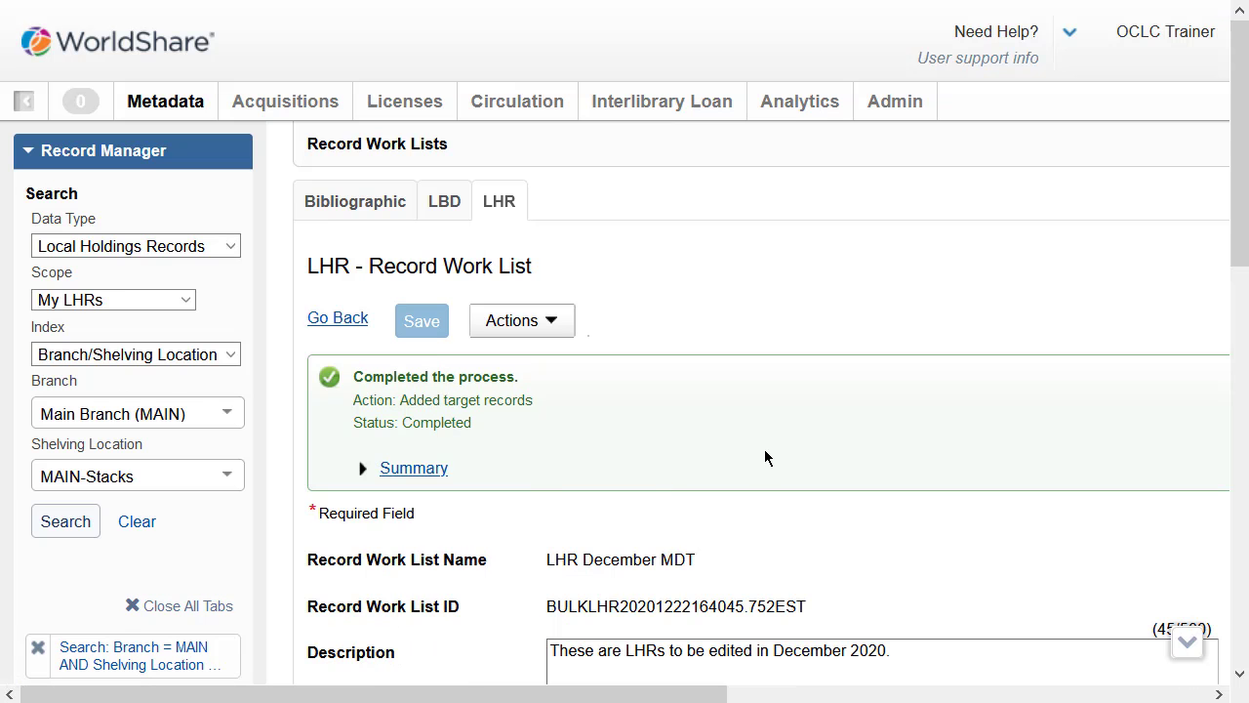
# Step: Set the work list's edit action to Base Script and choose the Add 852 or 876 Note script
pyautogui.scroll(-1, 768, 450)
pyautogui.scroll(-5, 768, 450)
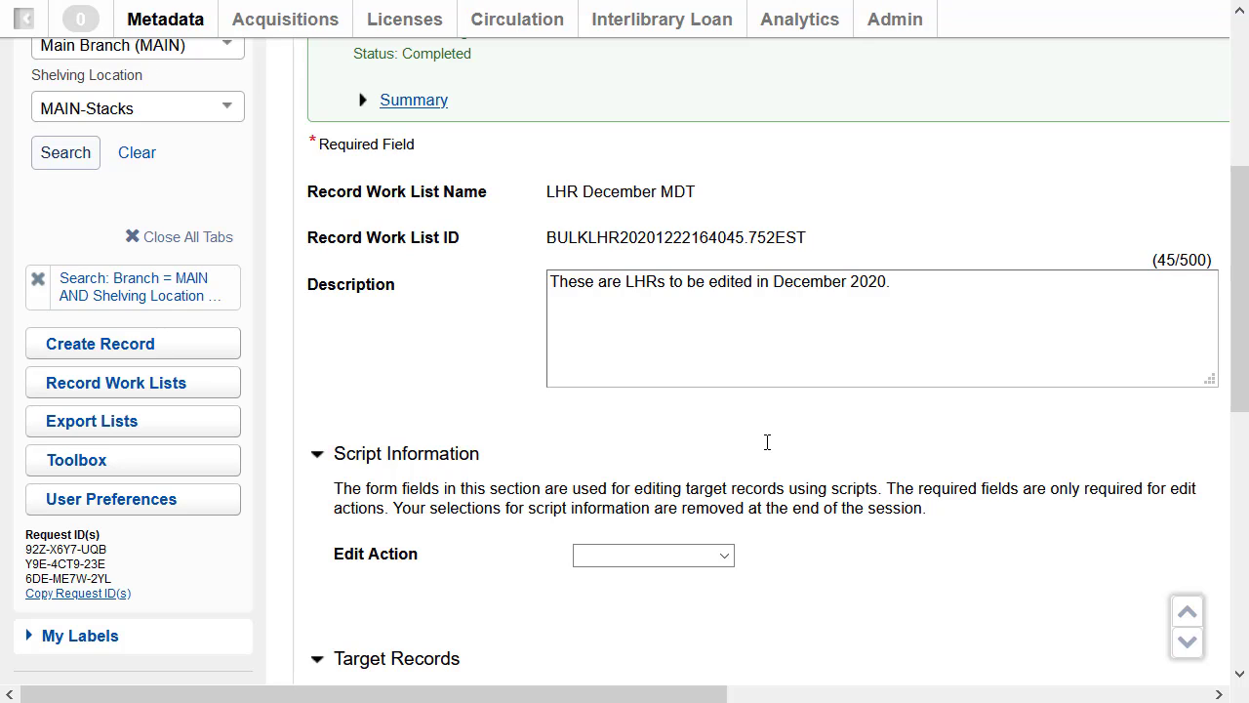
pyautogui.scroll(-3, 768, 442)
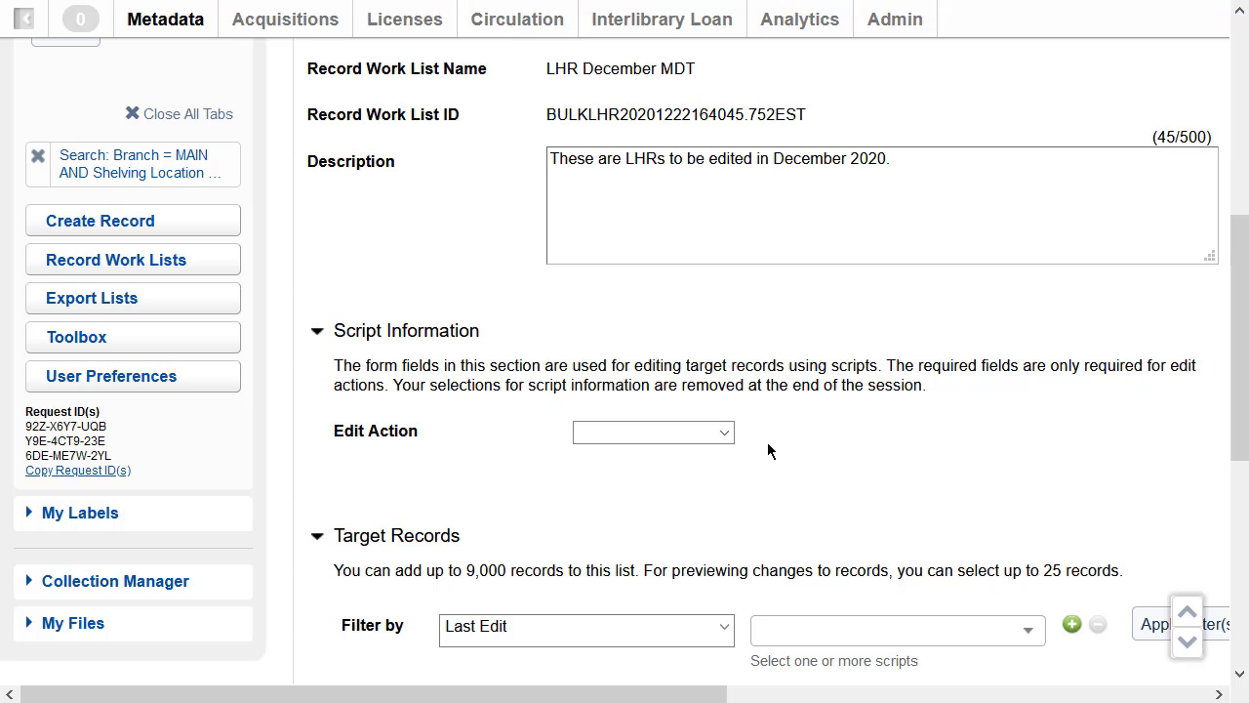
pyautogui.scroll(-3, 377, 312)
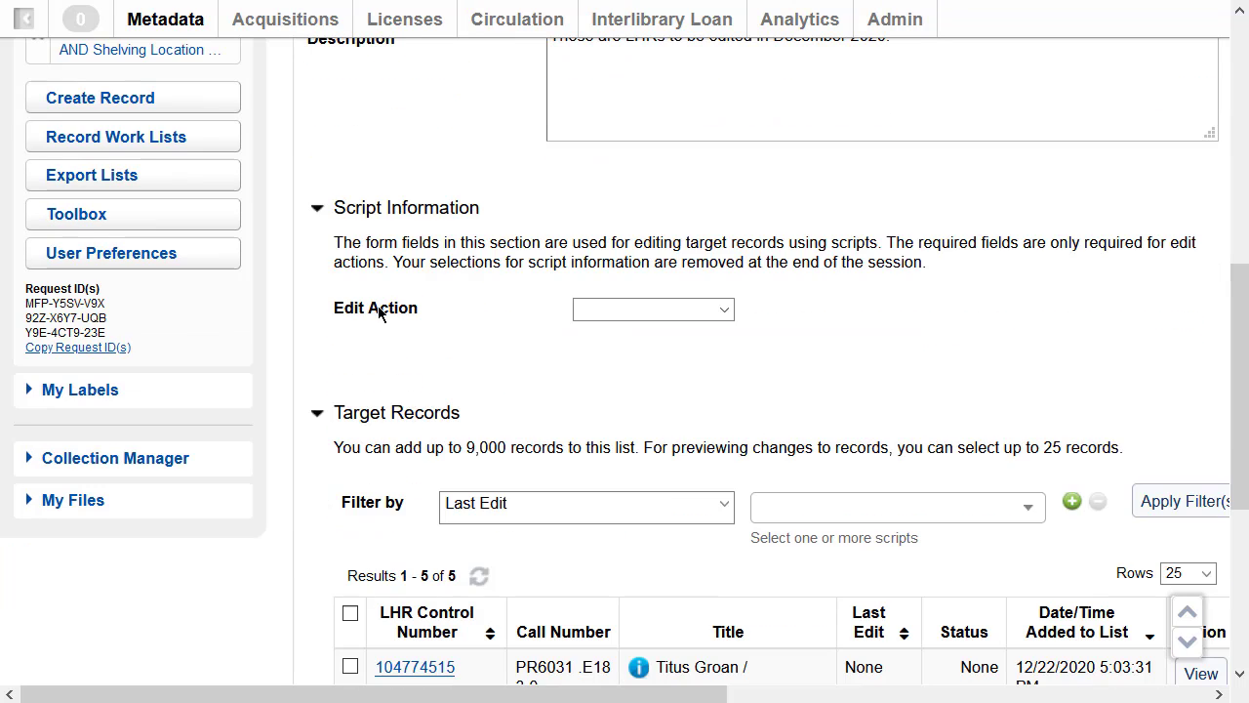
pyautogui.click(724, 312)
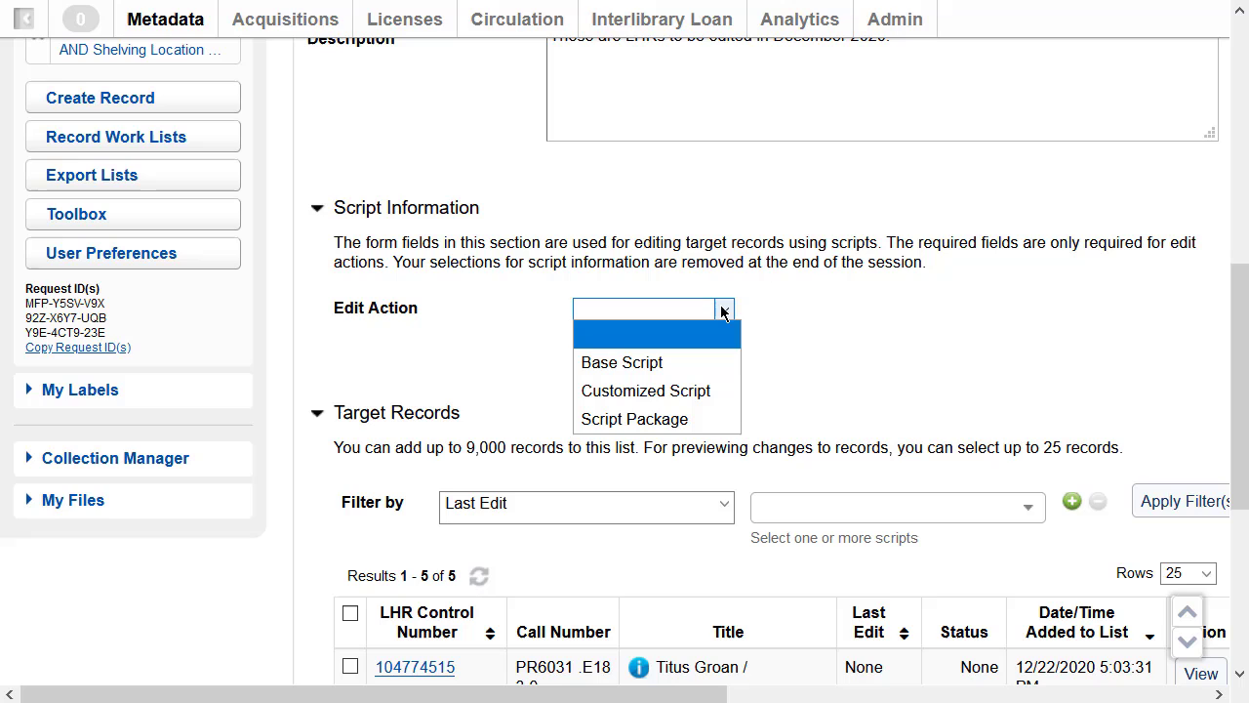
pyautogui.click(708, 363)
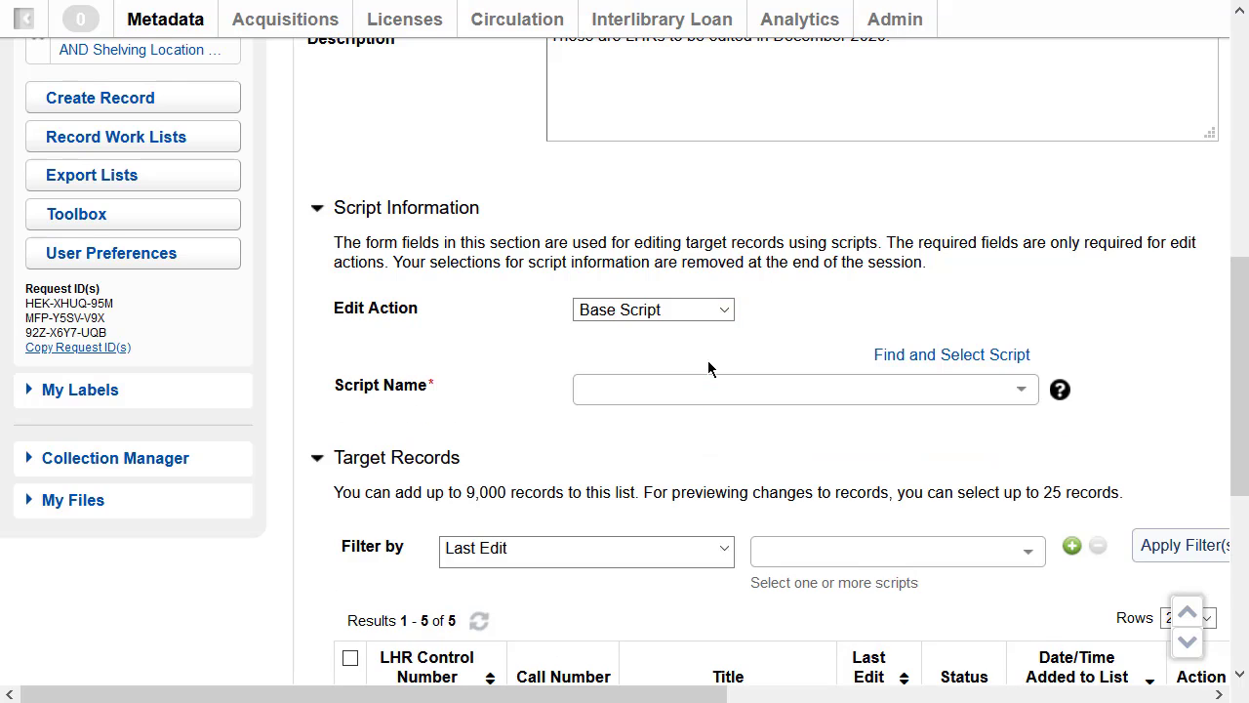
pyautogui.click(1025, 399)
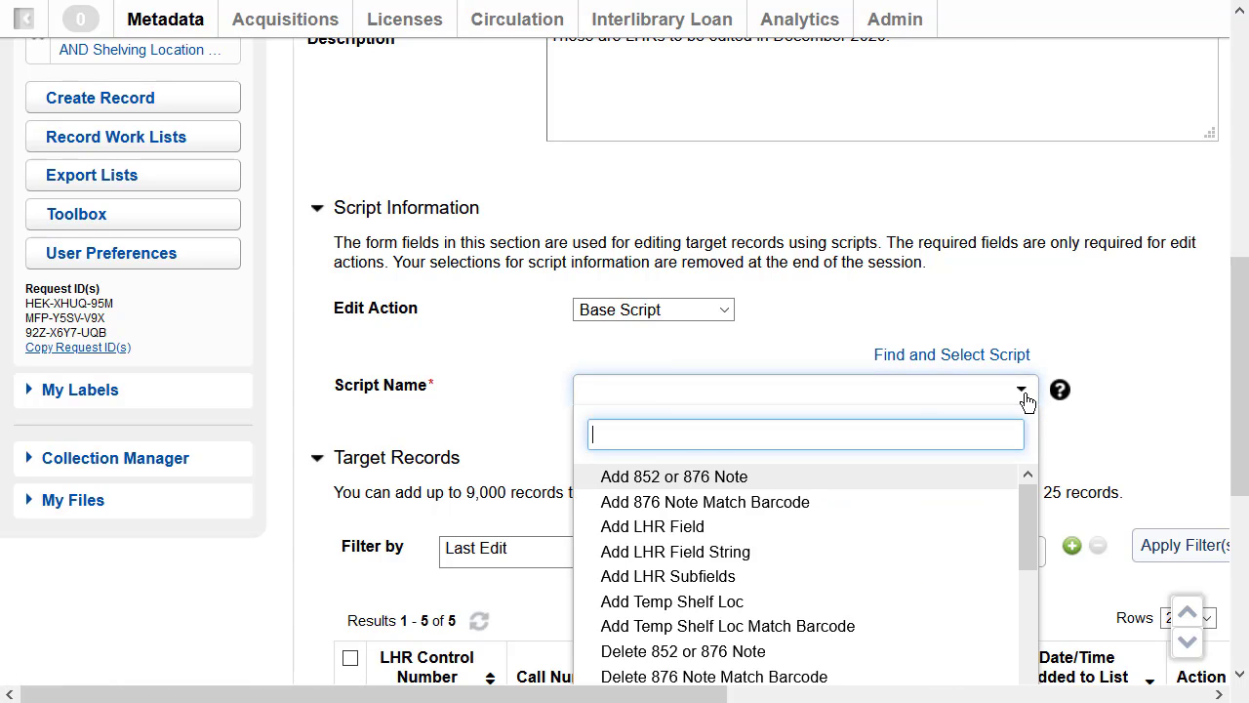
pyautogui.click(674, 477)
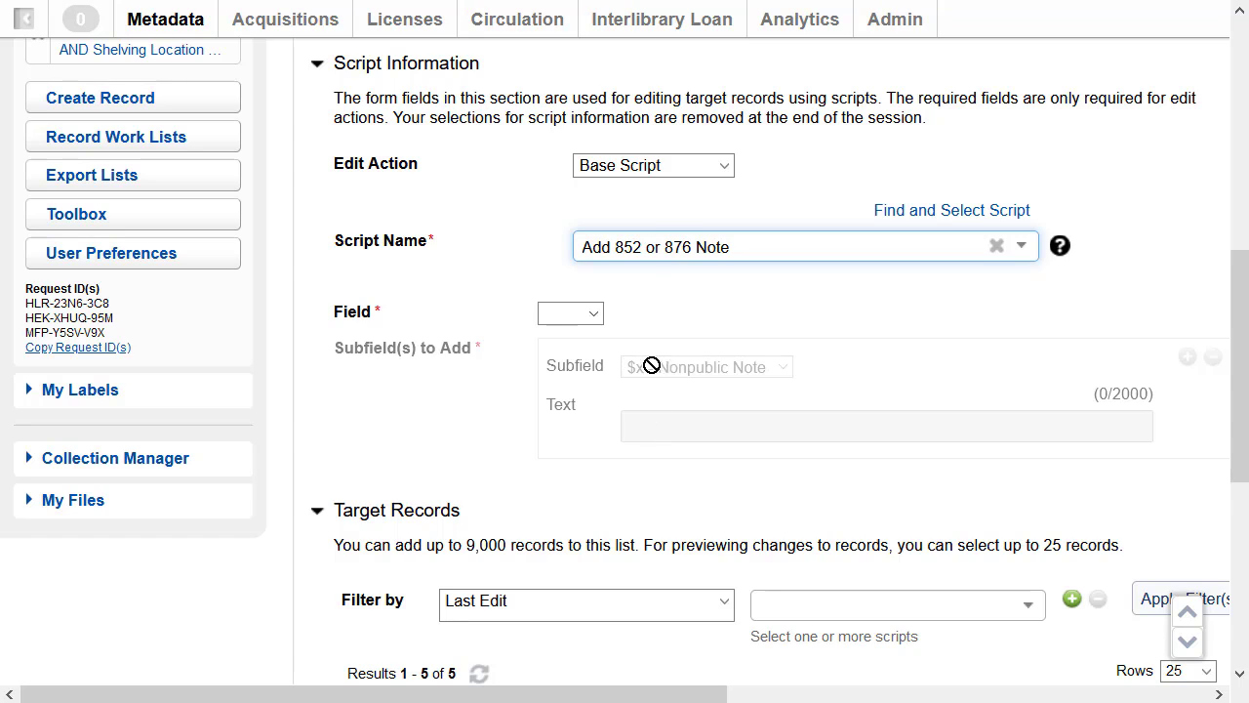
# Step: Set the edit action to Customized Script and choose the Custom Add 876 Note script
pyautogui.click(724, 167)
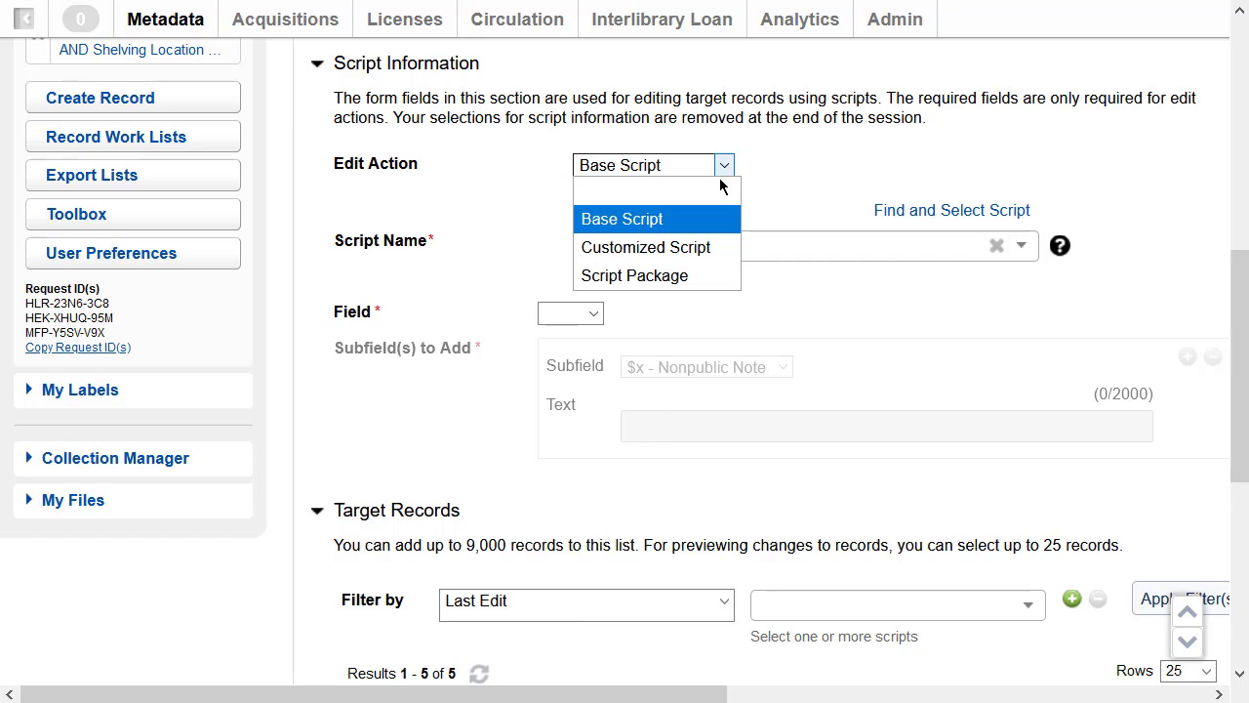
pyautogui.click(709, 249)
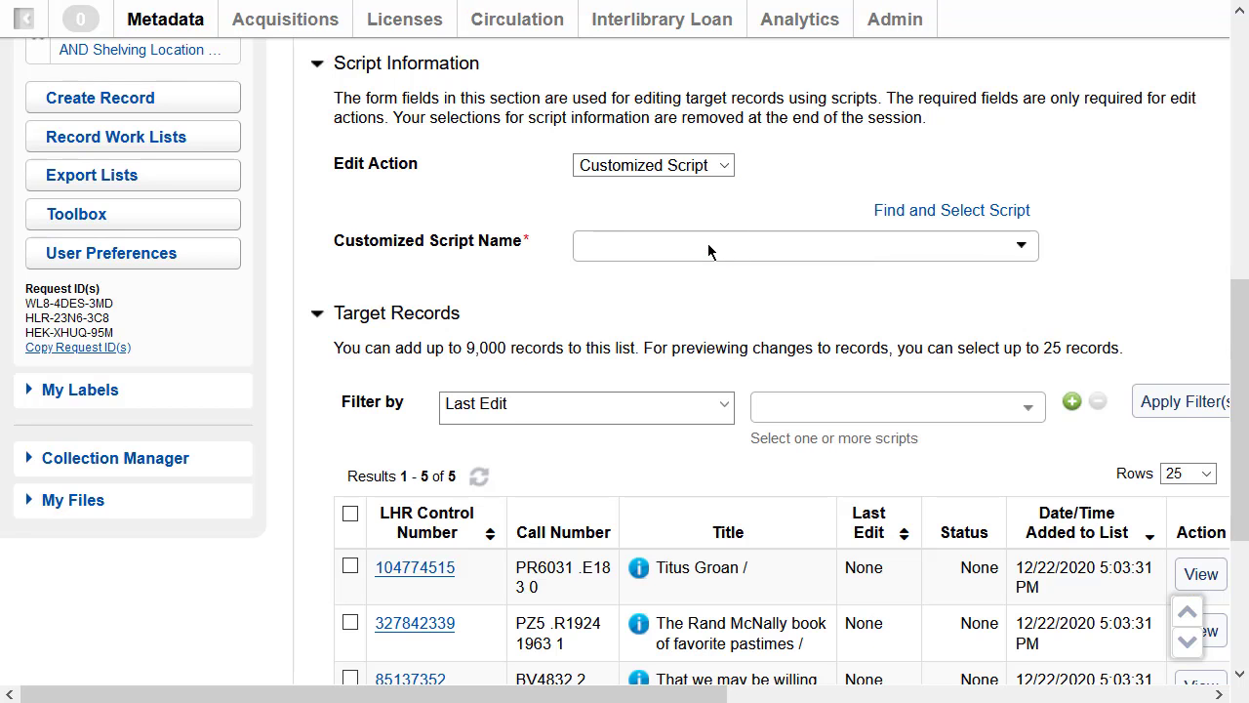
pyautogui.click(1020, 247)
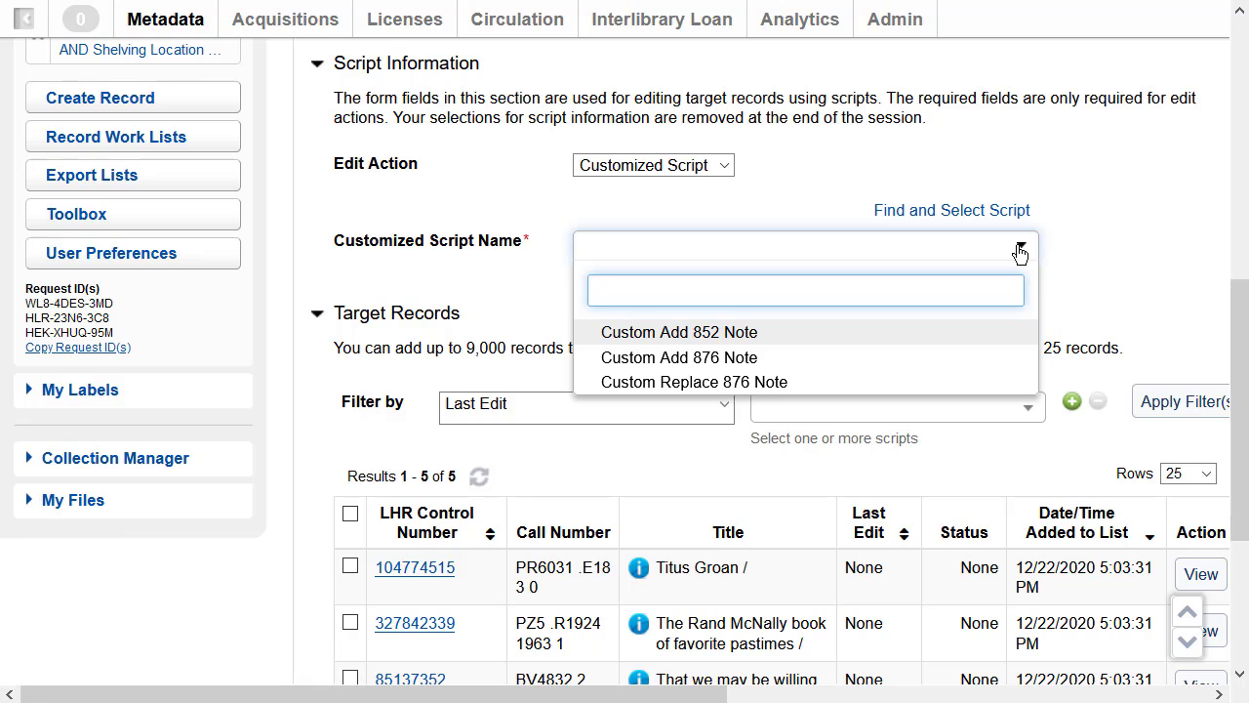
pyautogui.click(930, 359)
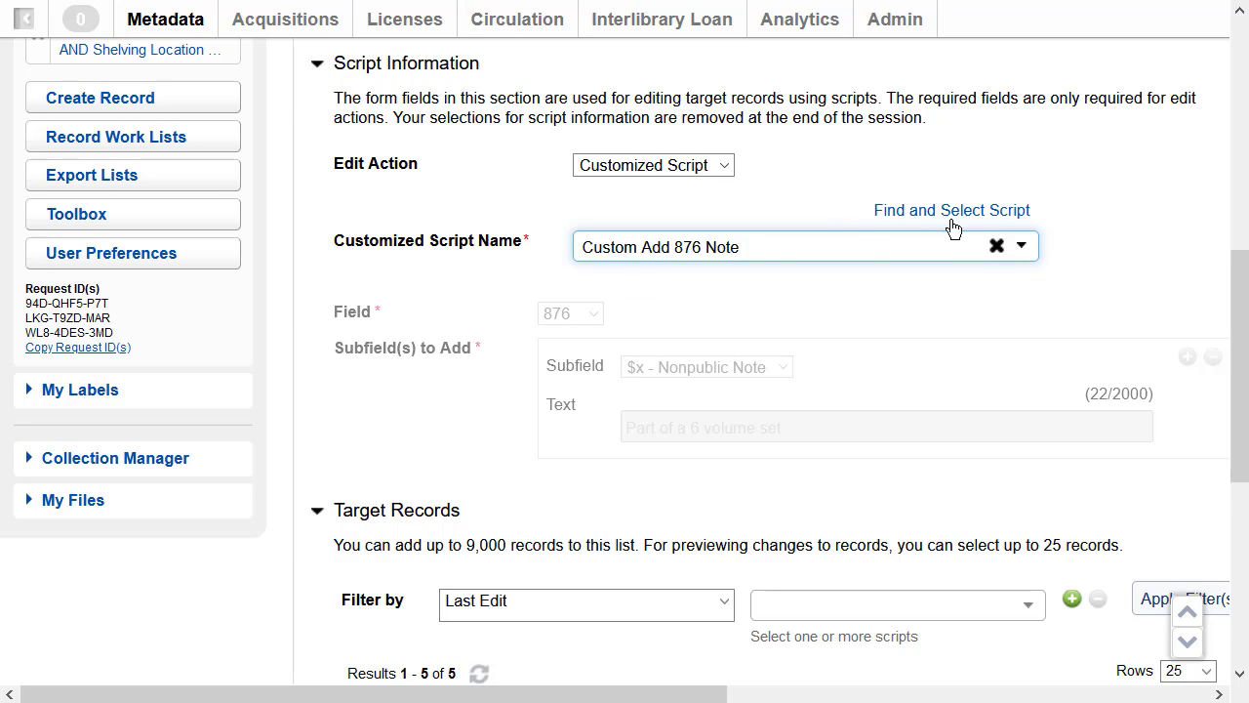
# Step: Check the packages offered under the Script Package edit action and return to Customized Script with Custom Add 876 Note
pyautogui.click(724, 165)
pyautogui.click(663, 278)
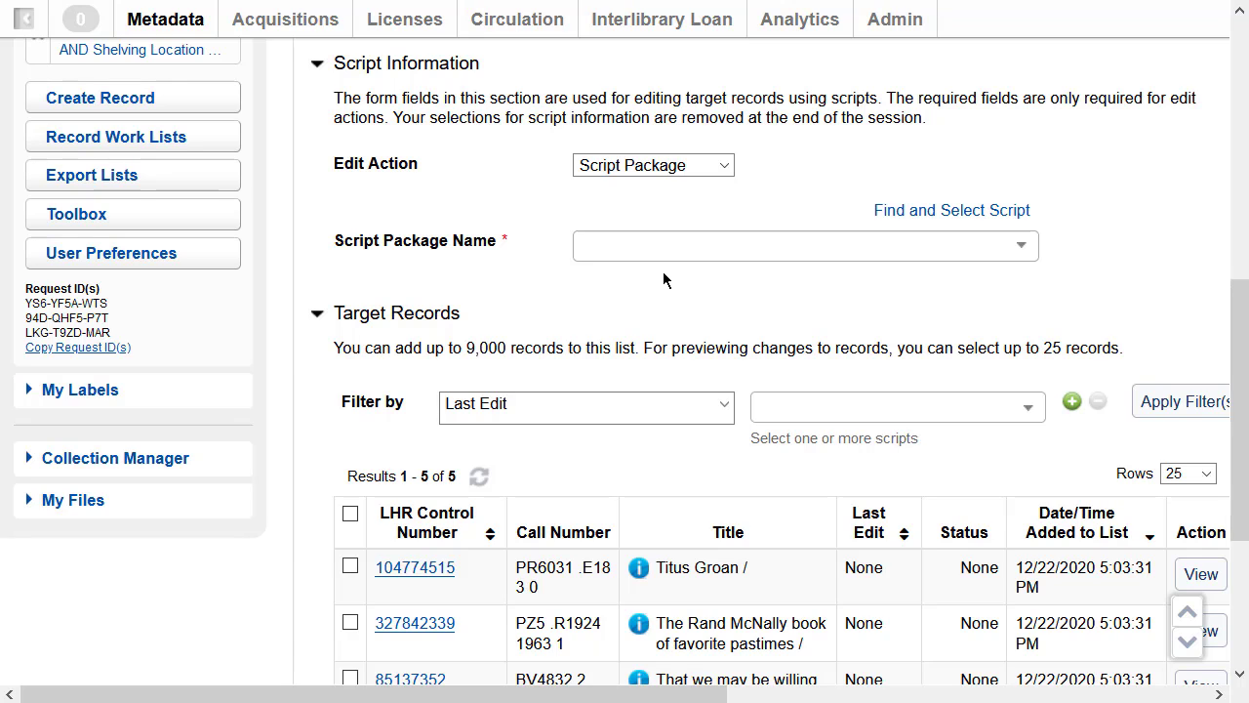
pyautogui.click(653, 256)
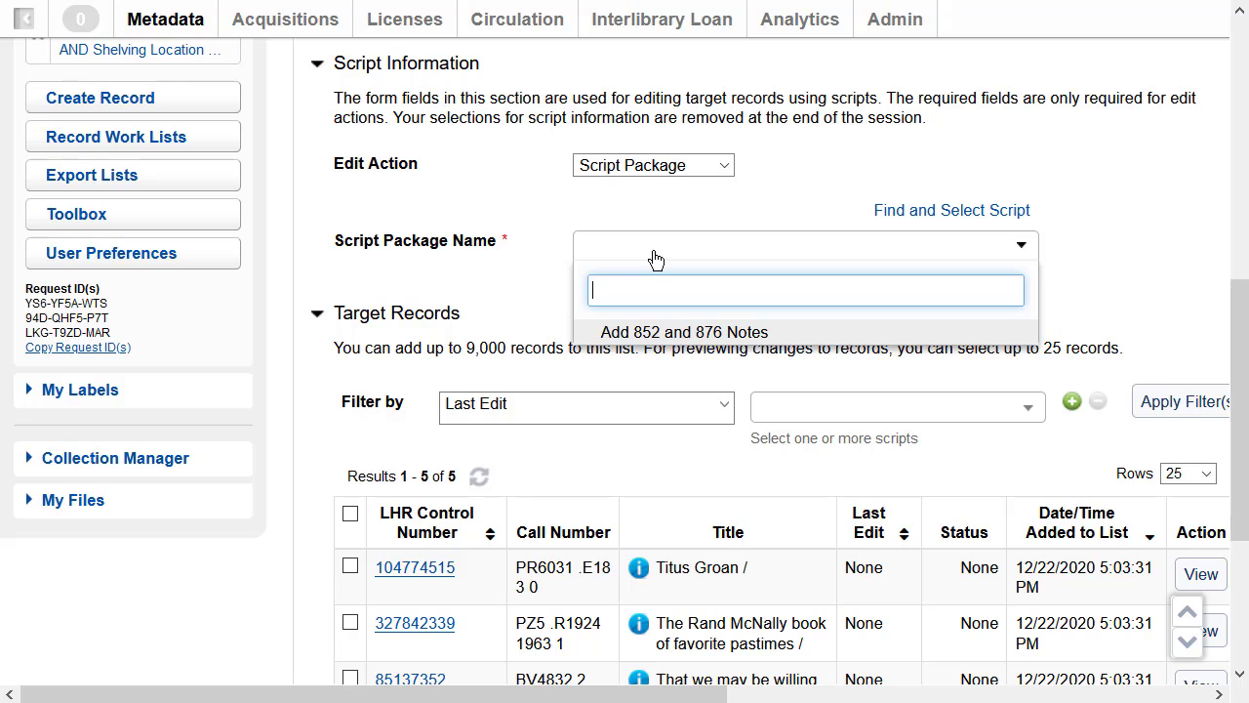
pyautogui.click(649, 217)
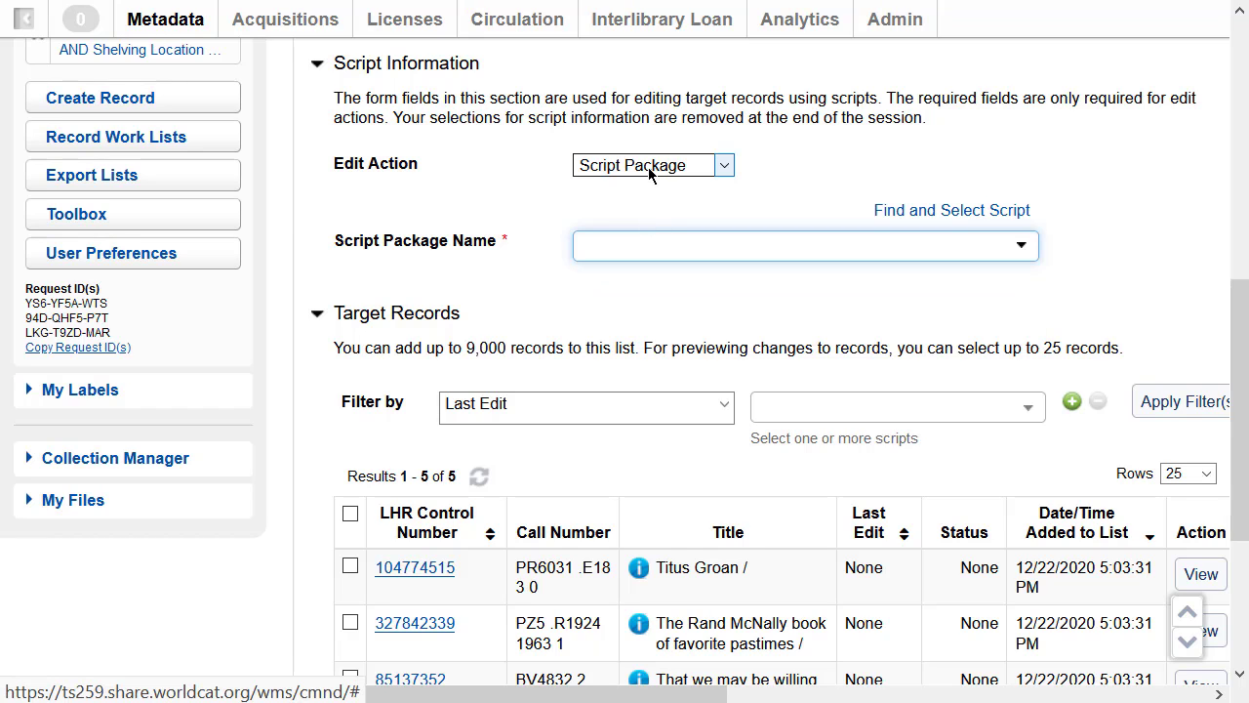
pyautogui.click(650, 170)
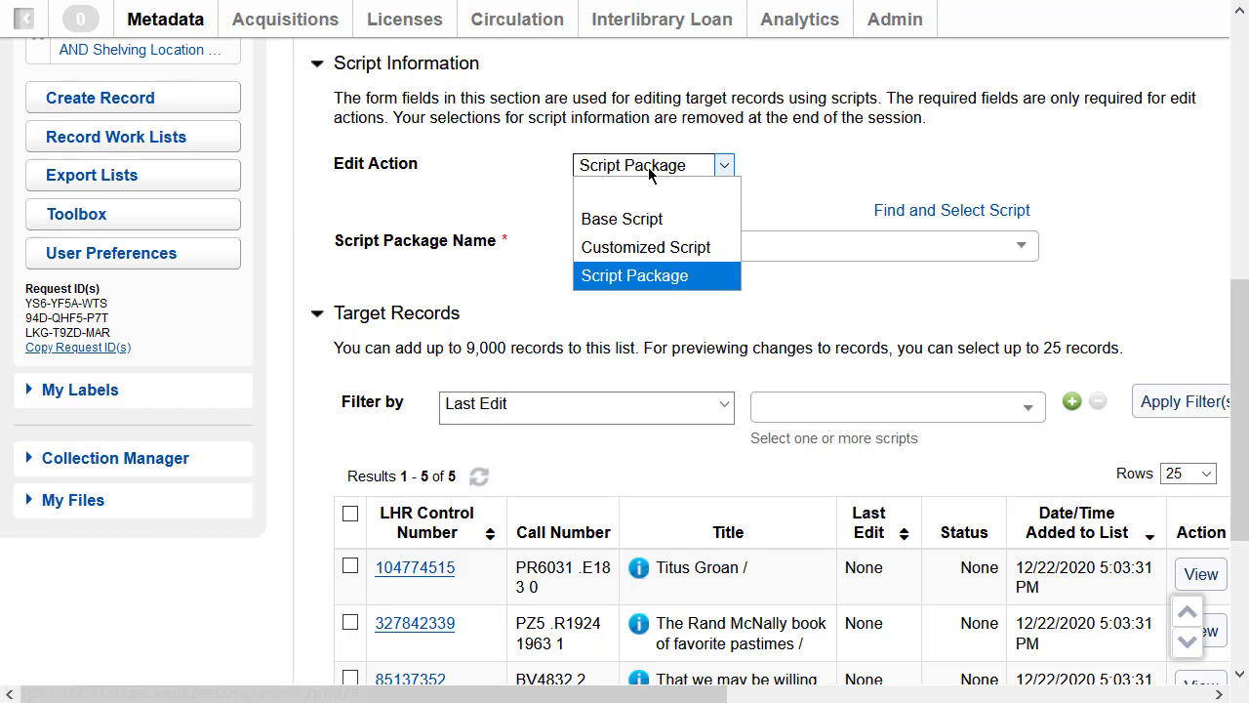
pyautogui.click(656, 249)
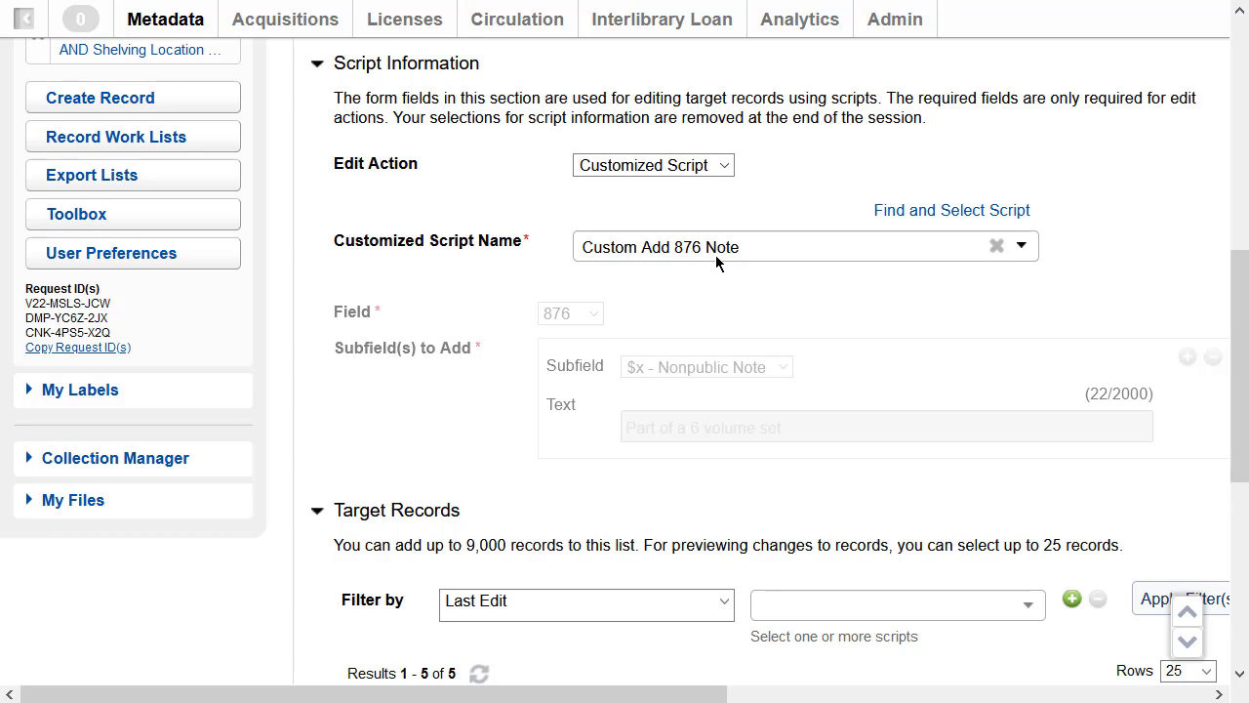
pyautogui.click(637, 253)
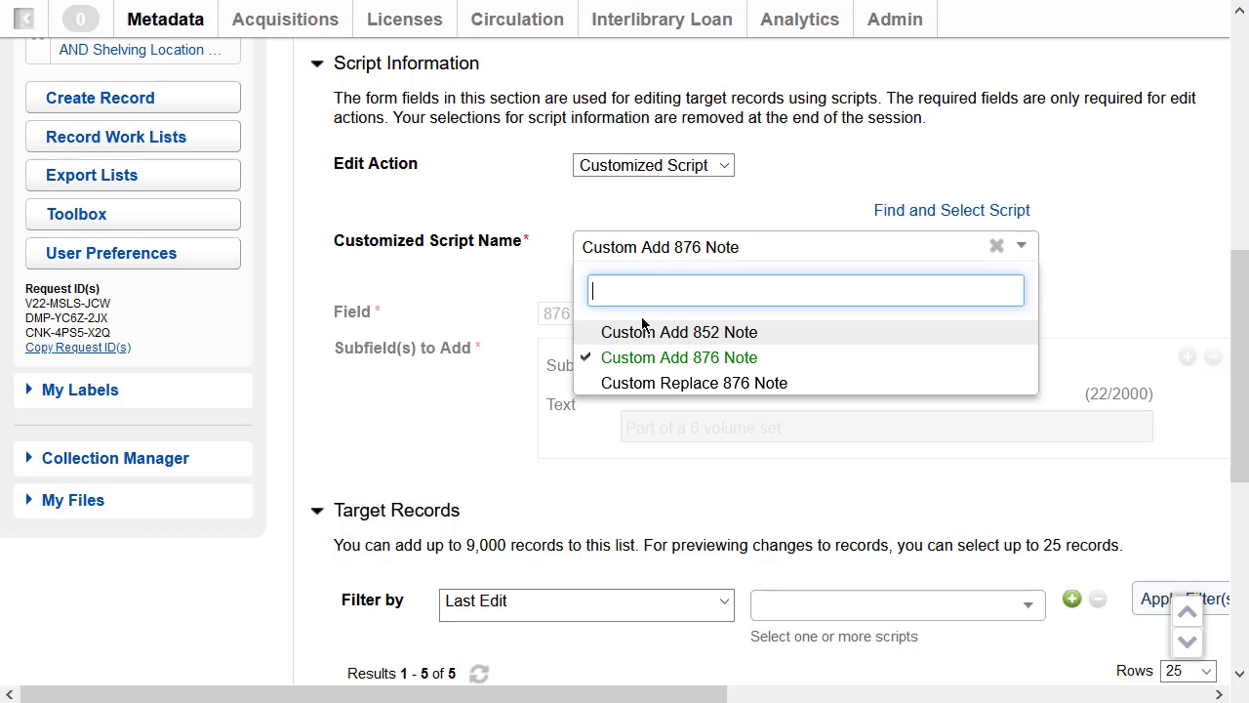
pyautogui.click(626, 250)
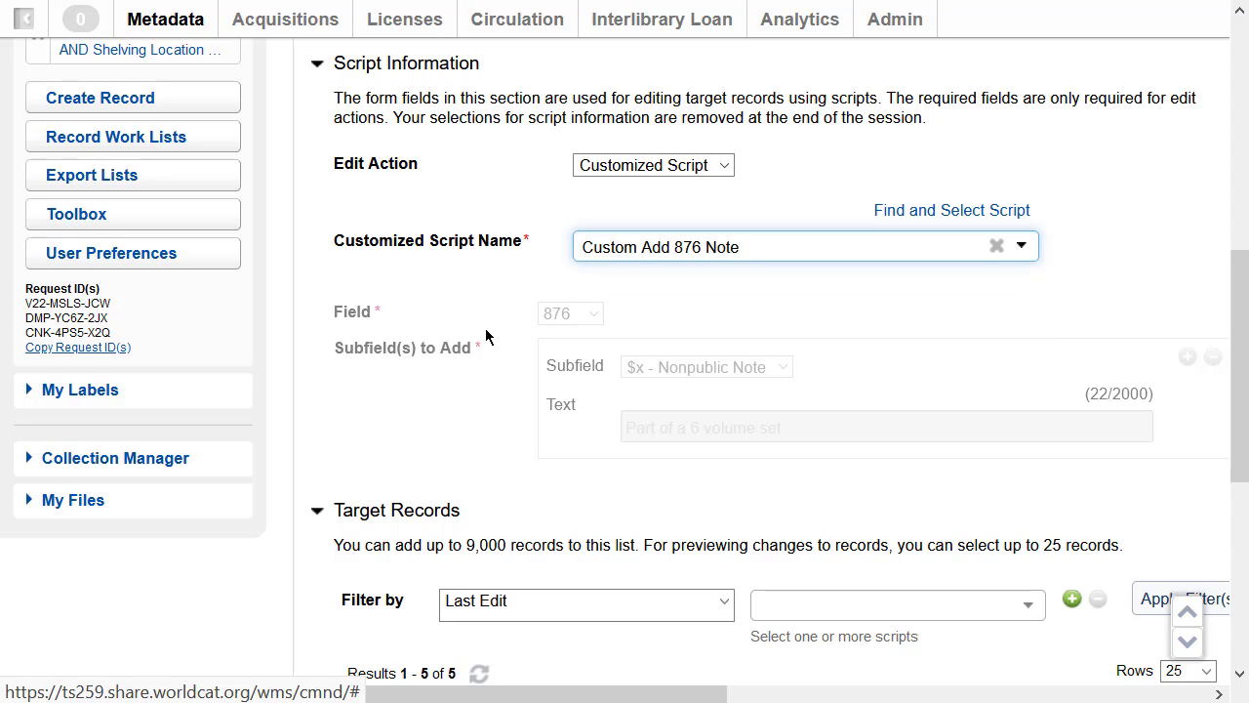
# Step: Examine the full target records table and the filter options available for it
pyautogui.scroll(-2, 490, 417)
pyautogui.scroll(-1, 488, 418)
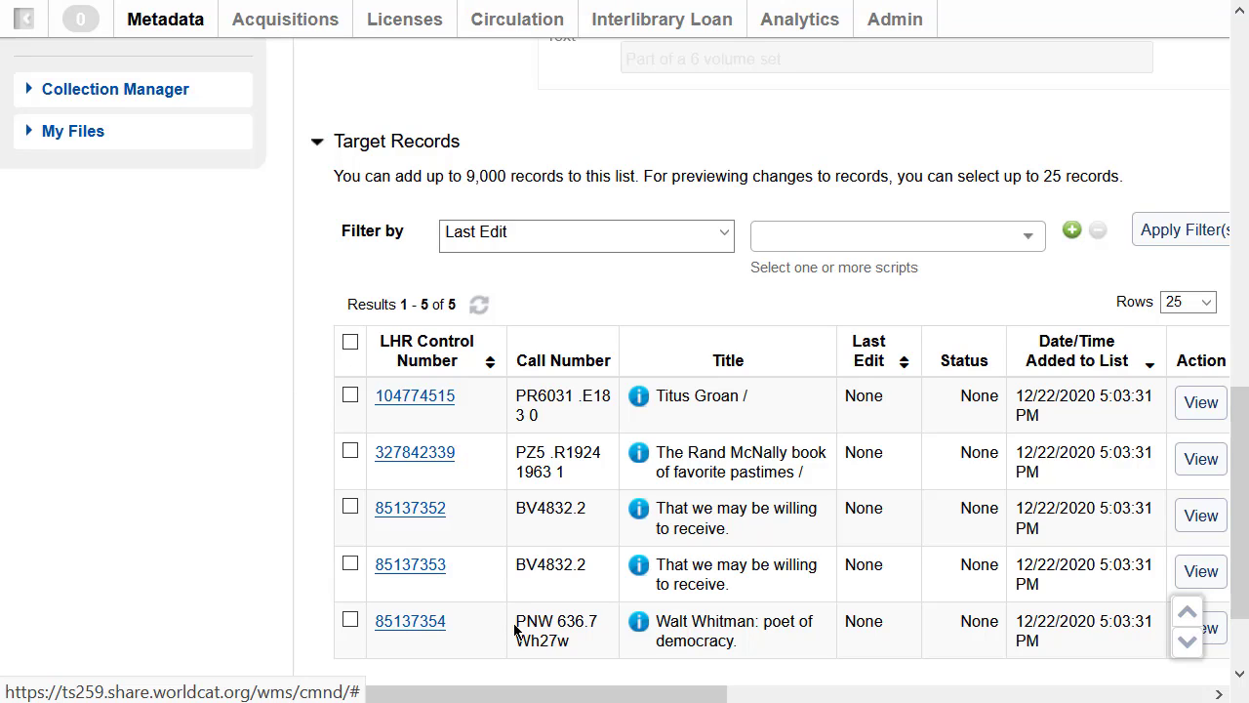
pyautogui.moveTo(515, 694); pyautogui.dragTo(534, 694)
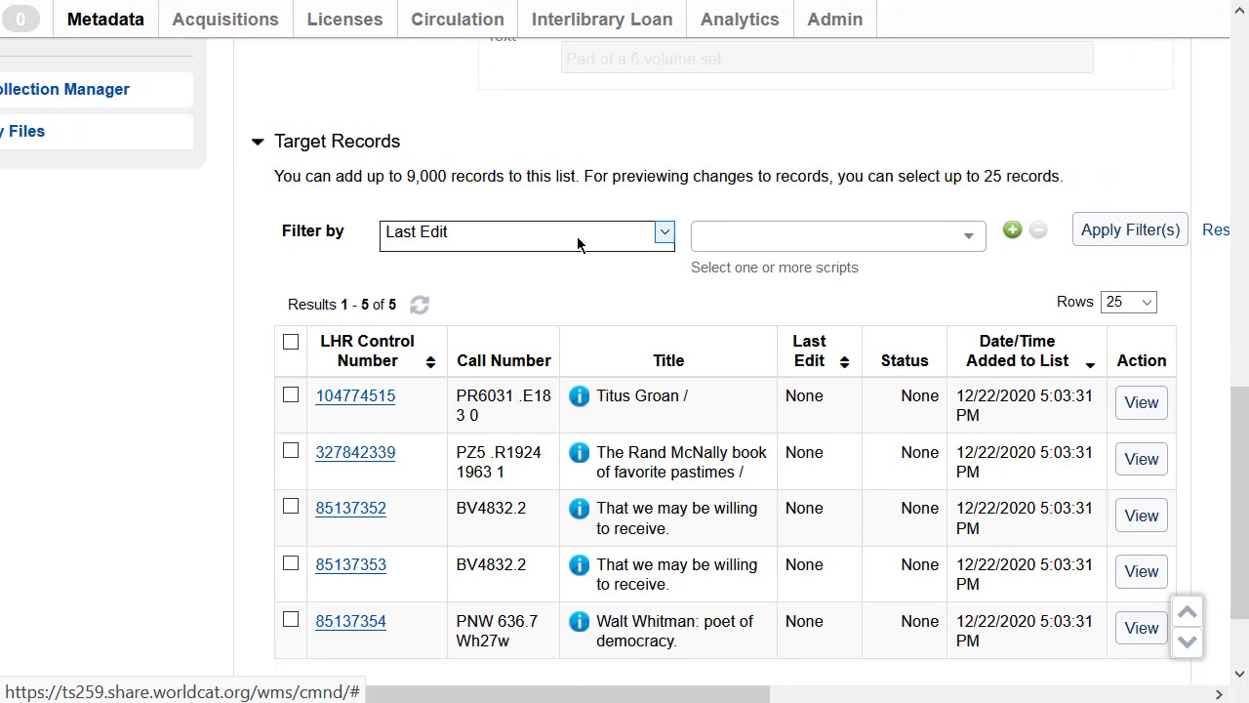
pyautogui.click(664, 234)
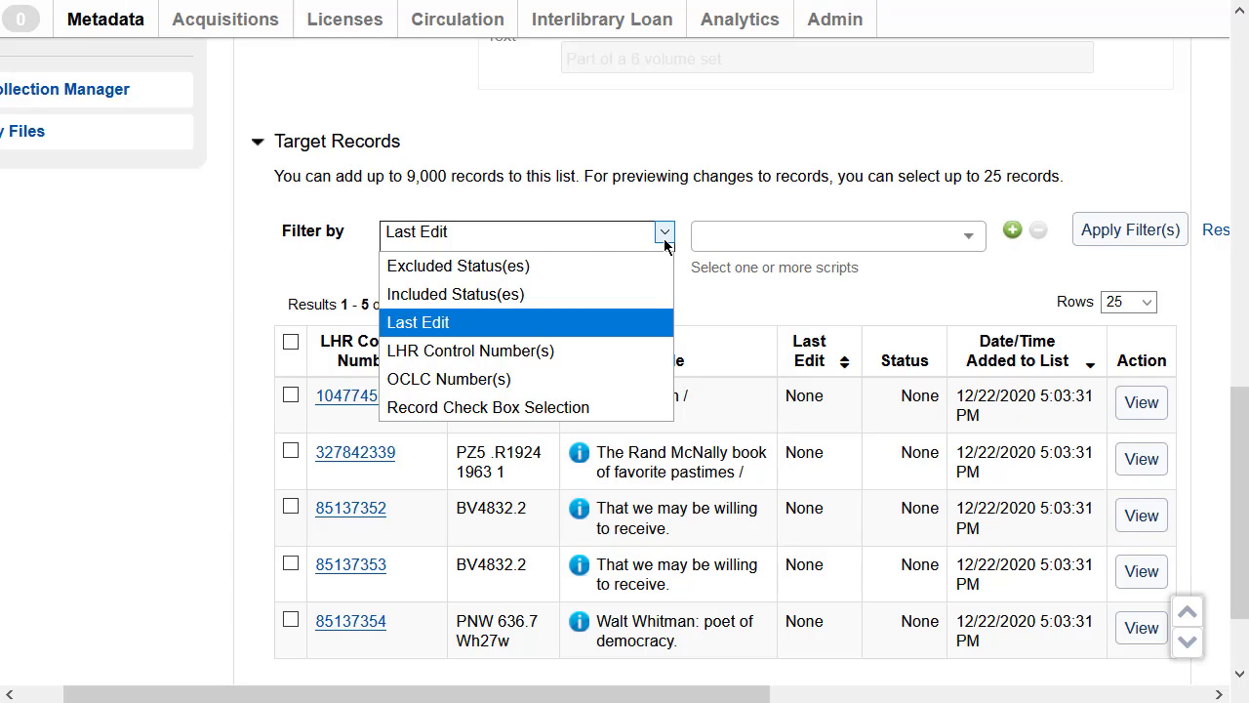
pyautogui.click(664, 242)
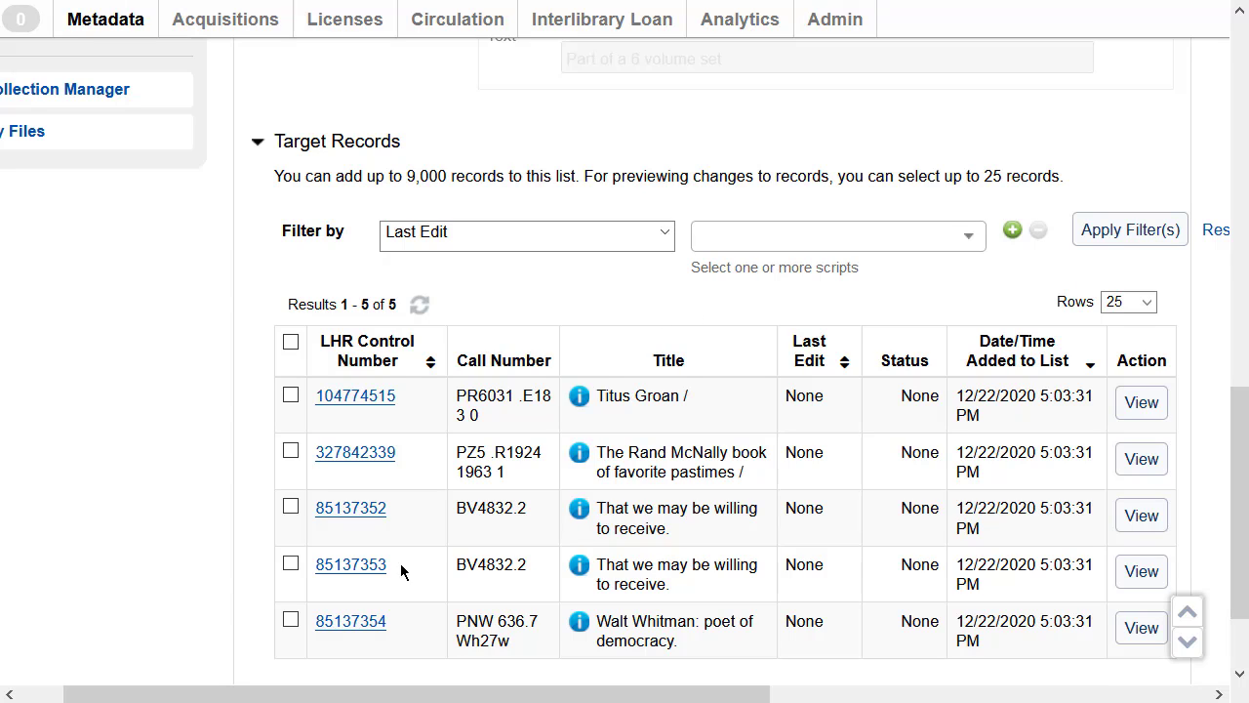
# Step: Select only the target records with LHR control numbers 104774515, 327842339 and 85137352
pyautogui.click(290, 345)
pyautogui.click(290, 345)
pyautogui.click(291, 394)
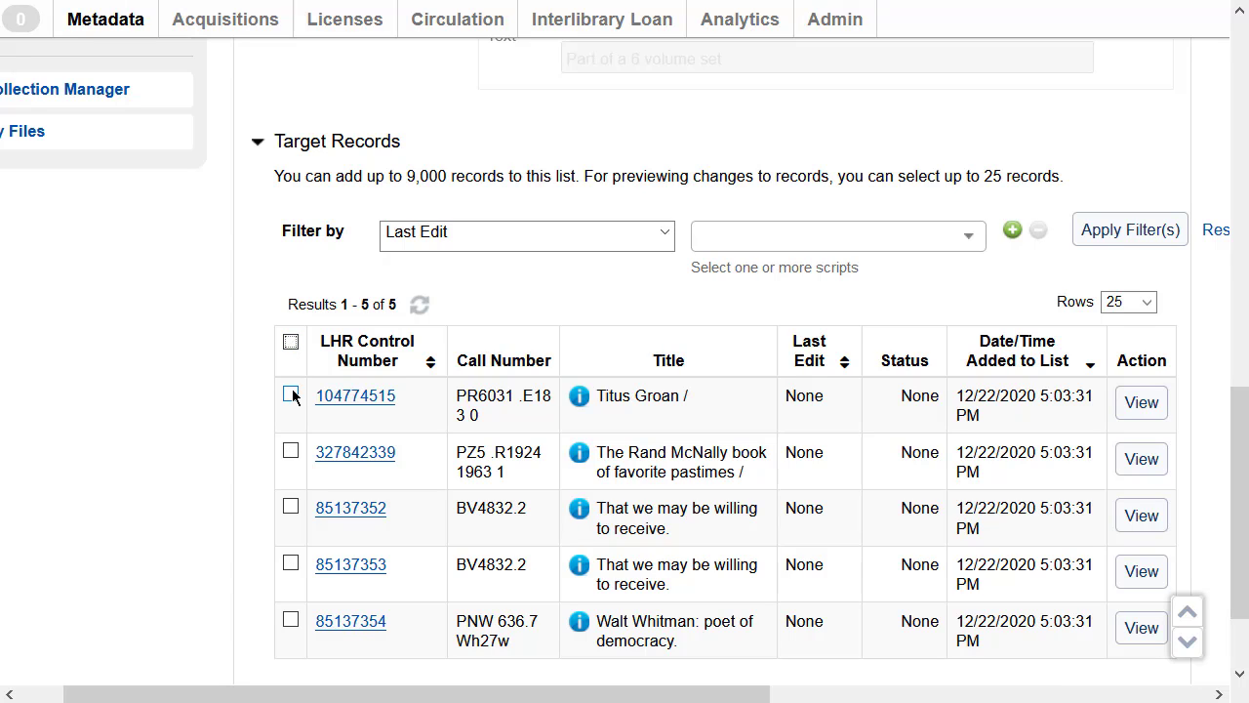
pyautogui.click(290, 451)
pyautogui.click(291, 507)
# Step: View the current local holdings record for Titus Groan and examine its 852 and 876 fields
pyautogui.click(1142, 404)
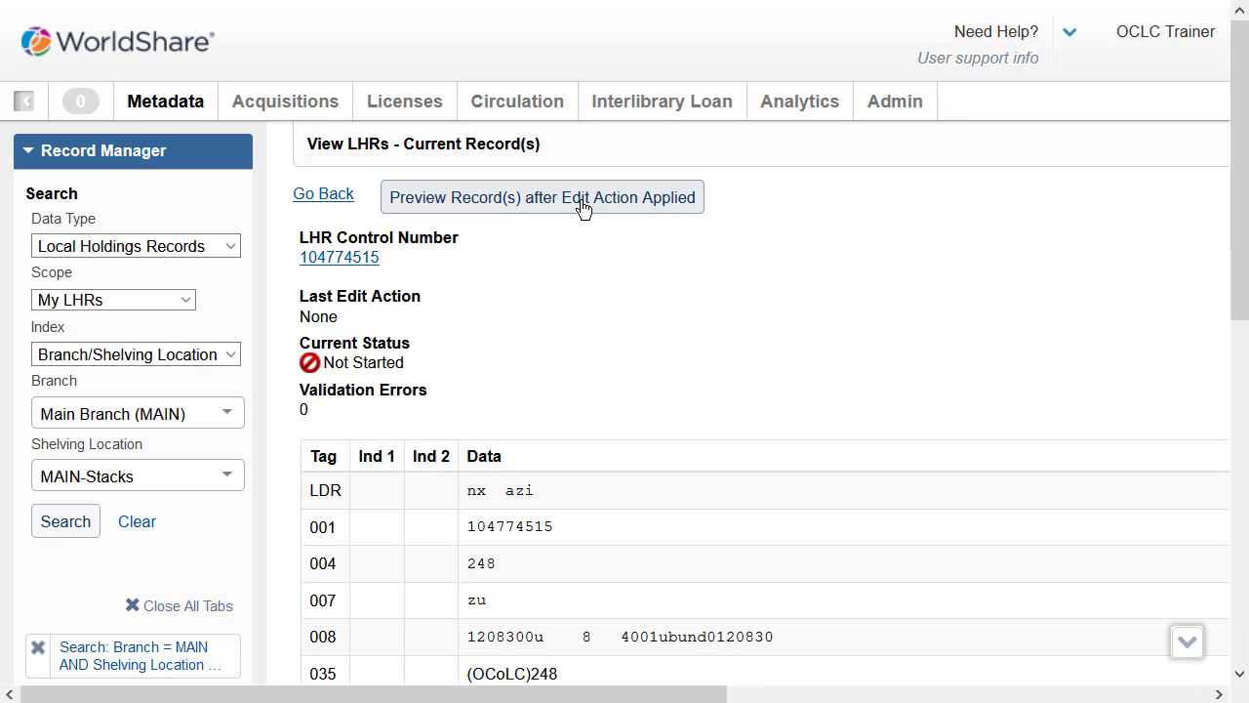
pyautogui.scroll(-2, 428, 527)
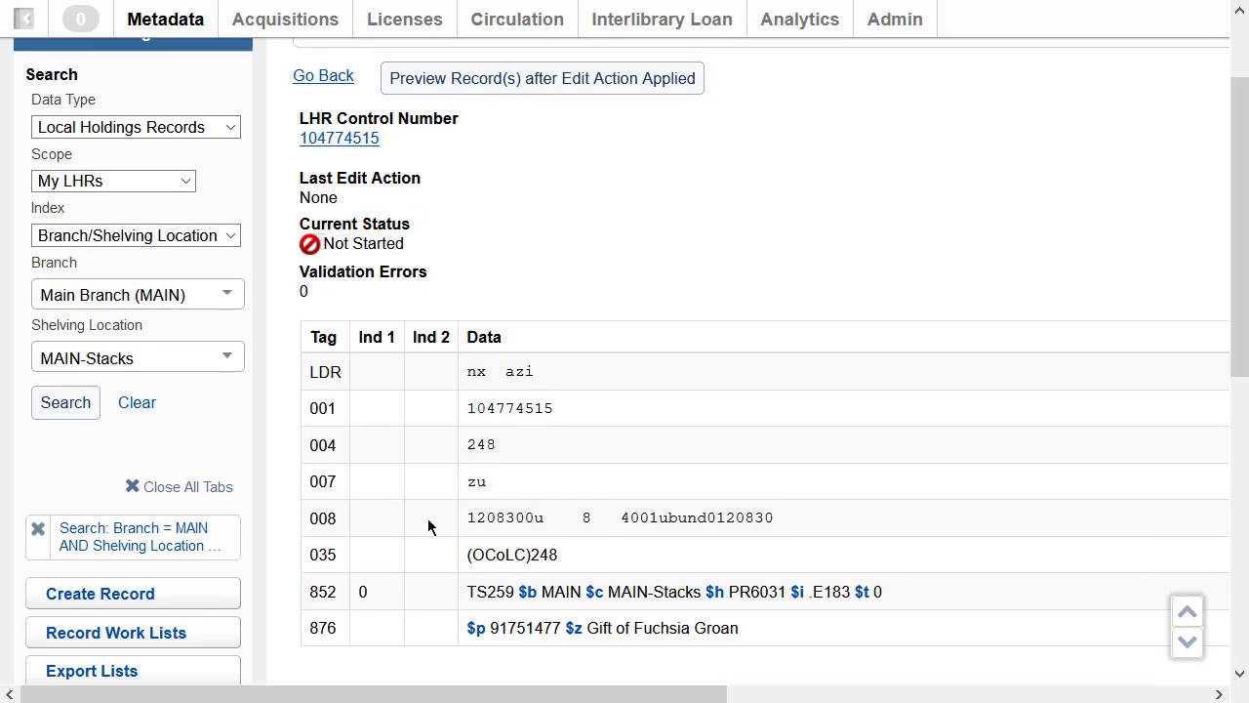
pyautogui.scroll(2, 554, 469)
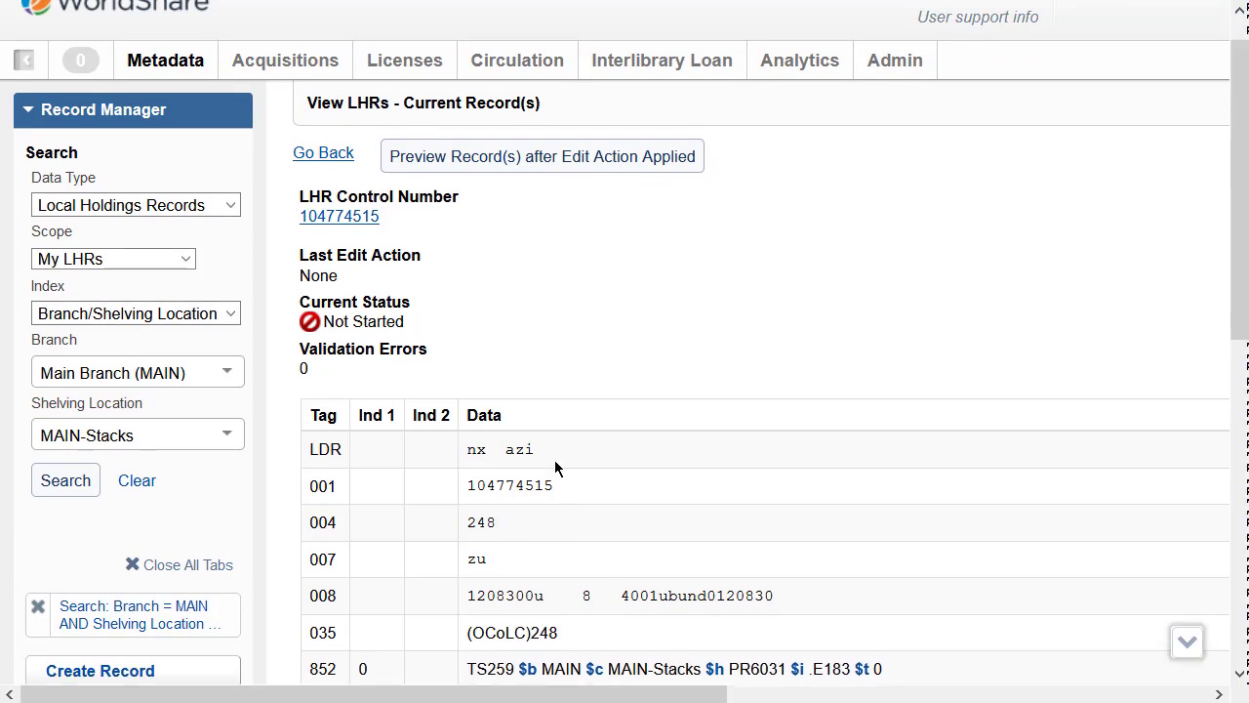
# Step: Preview the Titus Groan holdings record with the edit action applied, examine its 876 field, and return to the work list
pyautogui.scroll(1, 556, 466)
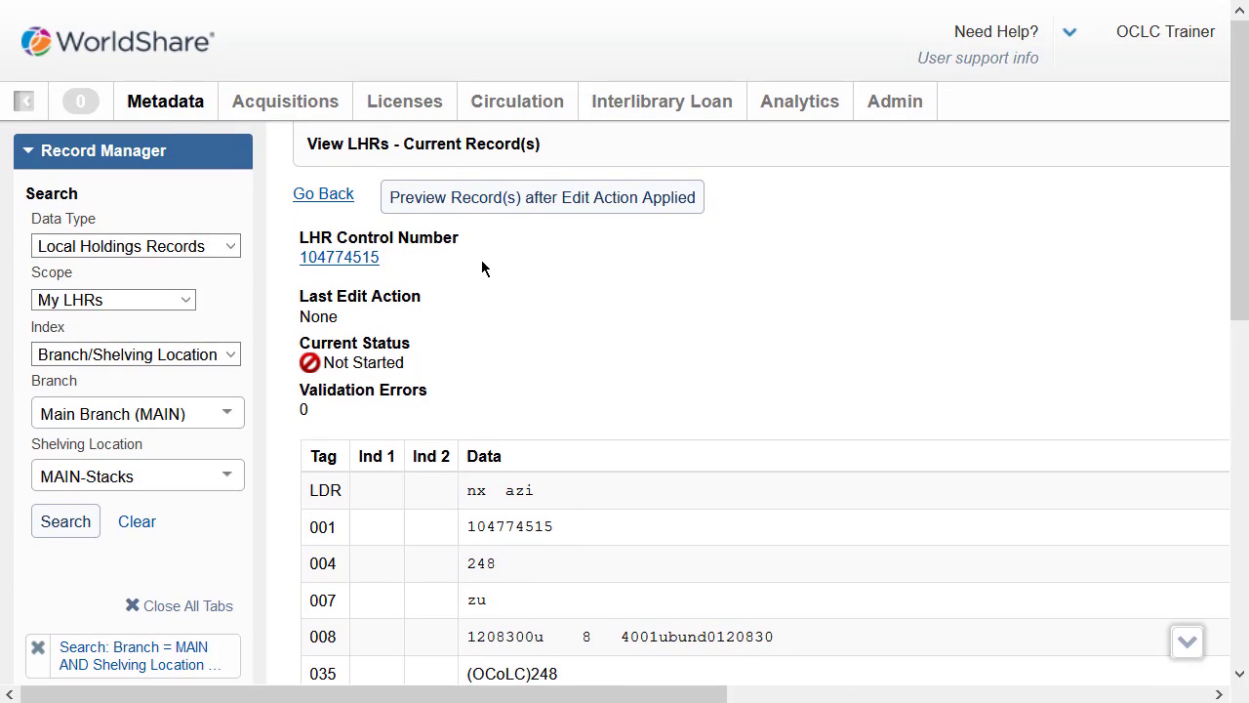
pyautogui.click(450, 199)
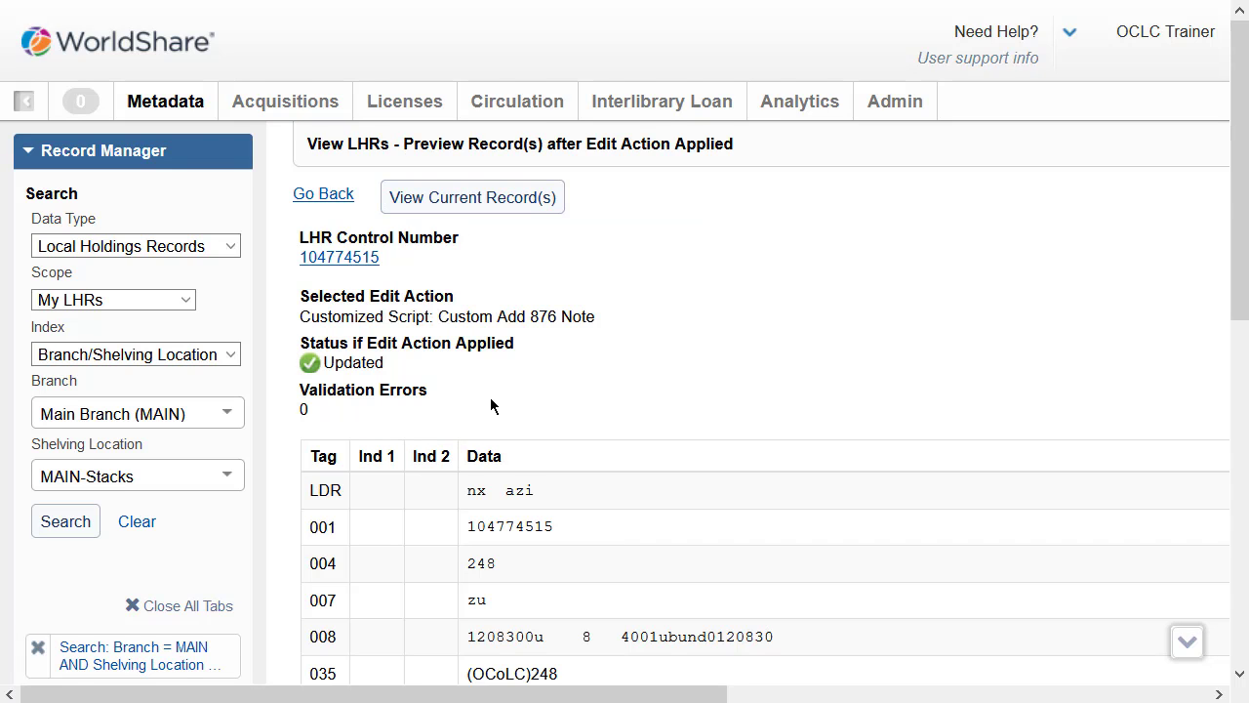
pyautogui.scroll(-3, 491, 404)
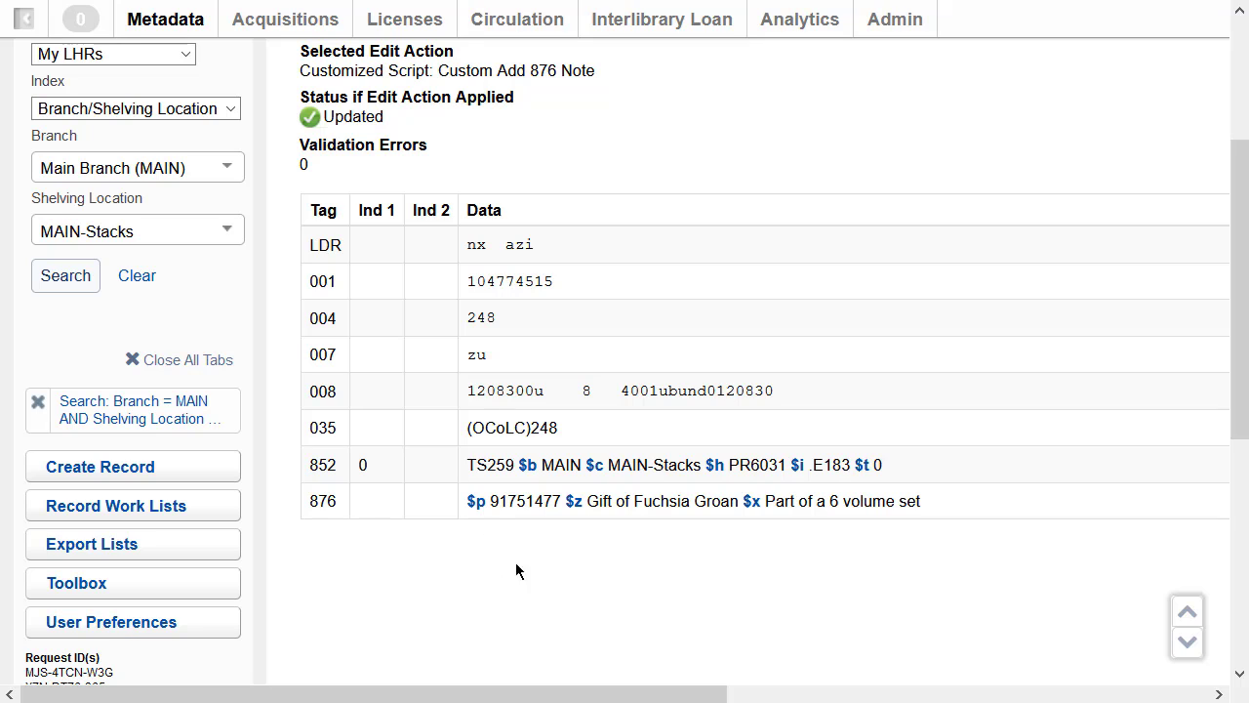
pyautogui.moveTo(933, 504); pyautogui.dragTo(751, 507)
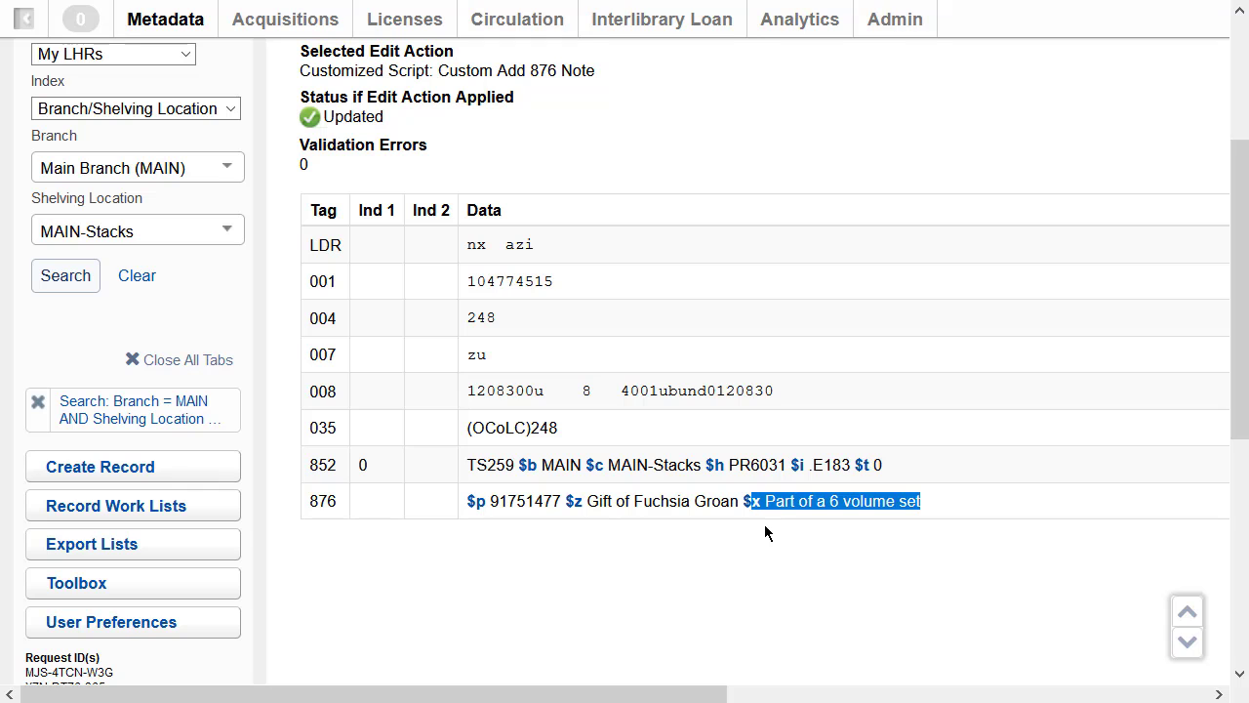
pyautogui.scroll(3, 766, 526)
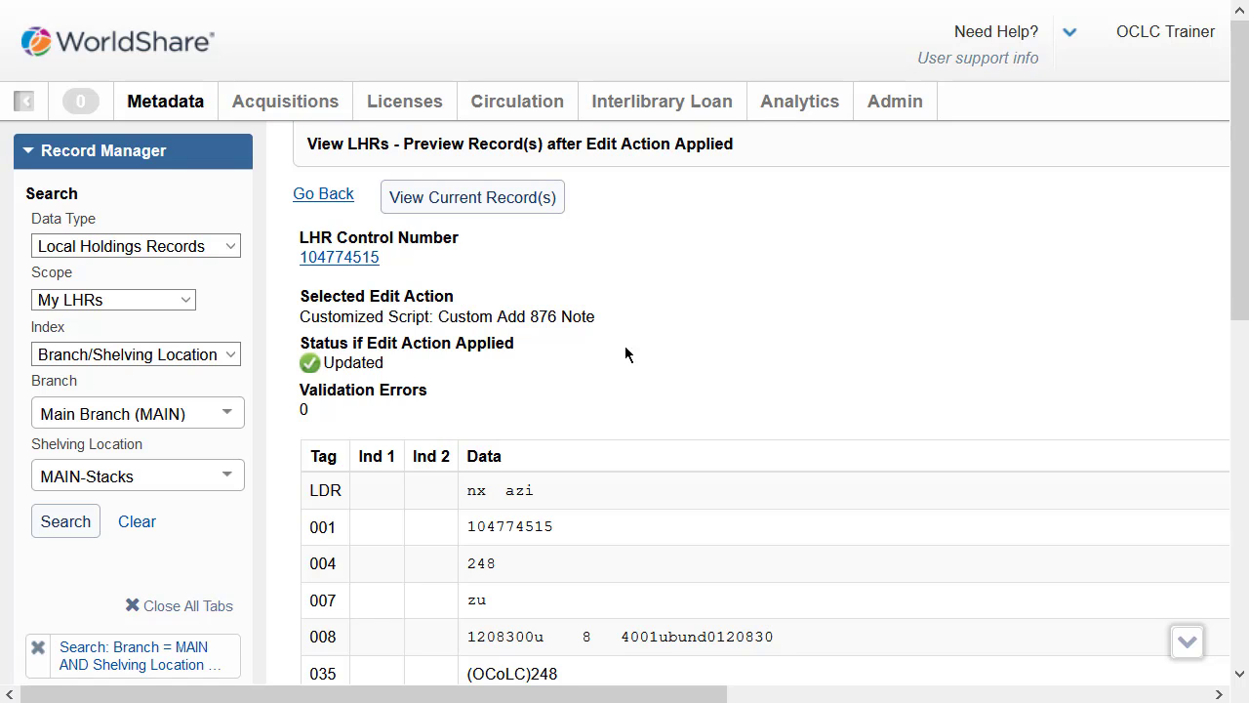
pyautogui.click(328, 195)
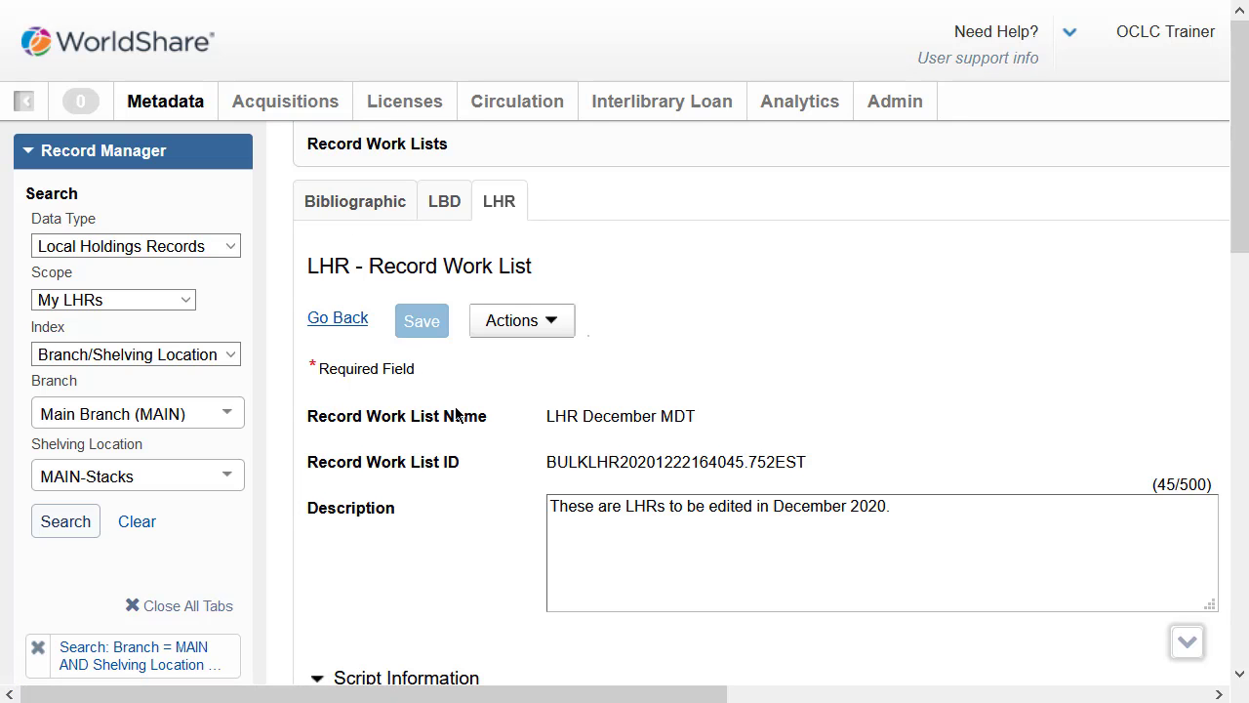
# Step: Select all target records in the work list and apply the Custom Add 876 Note script to the selected records
pyautogui.scroll(-2, 455, 415)
pyautogui.scroll(-10, 455, 413)
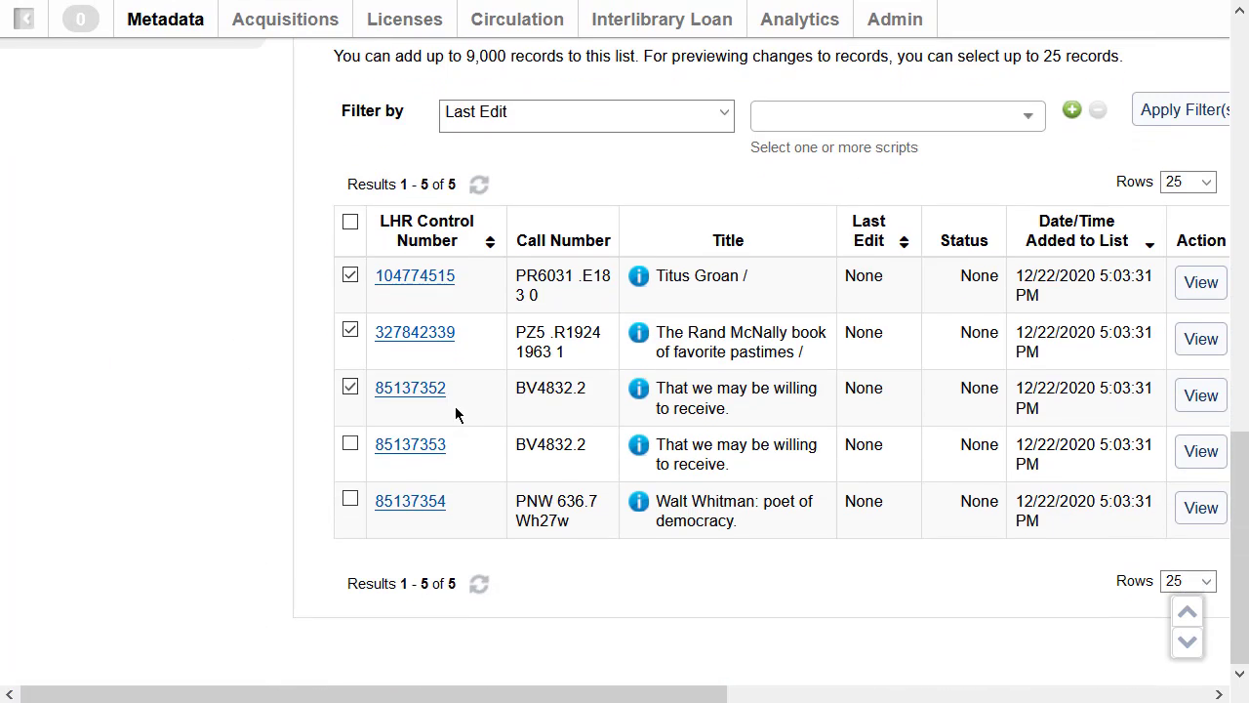
pyautogui.click(350, 221)
pyautogui.scroll(6, 466, 279)
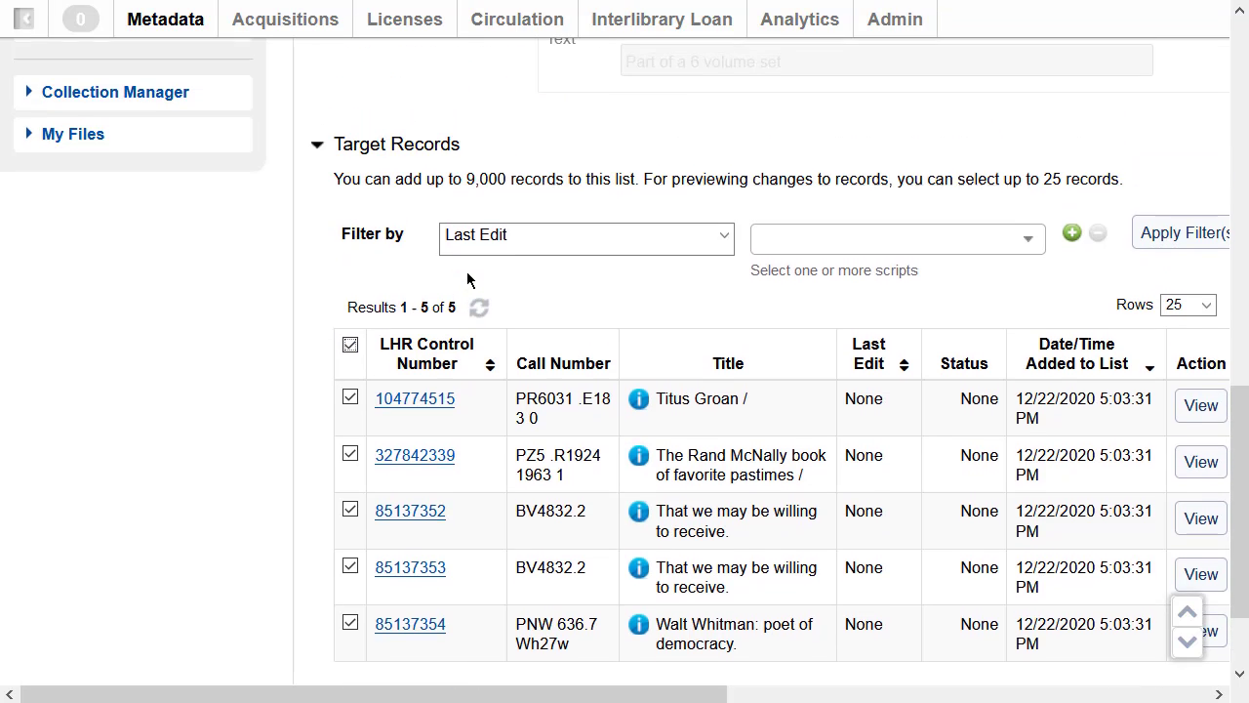
pyautogui.scroll(3, 466, 278)
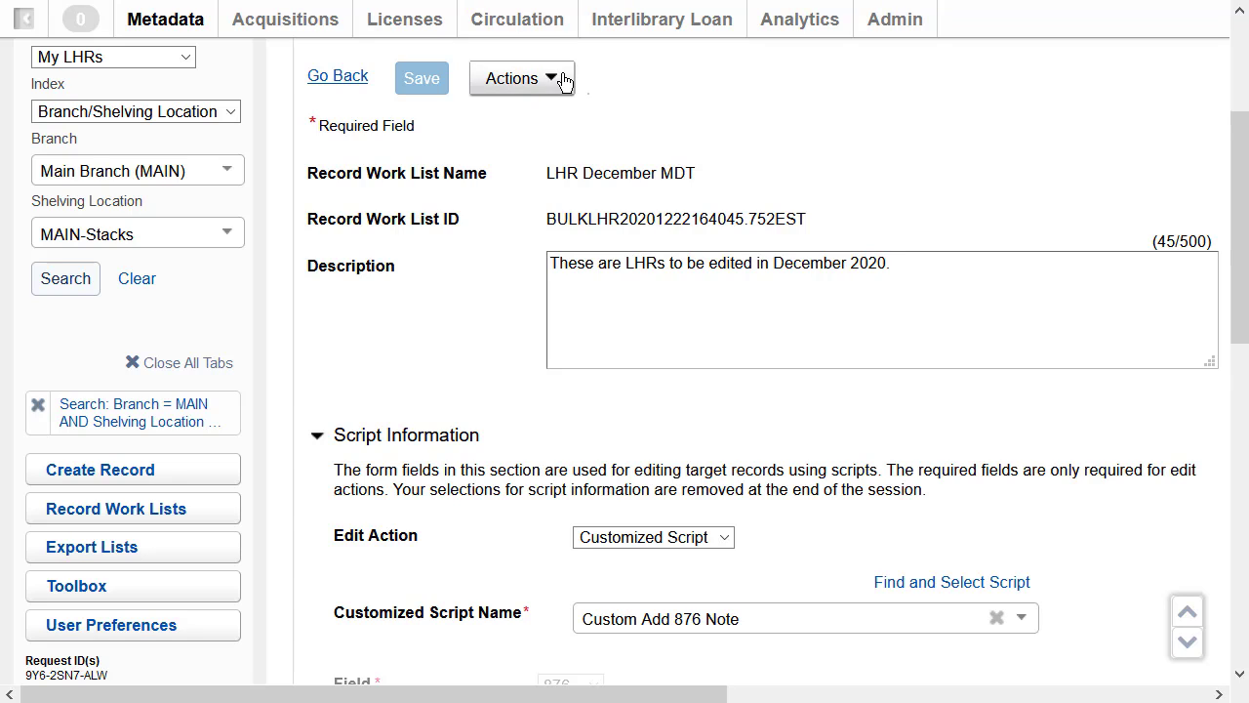
pyautogui.click(561, 80)
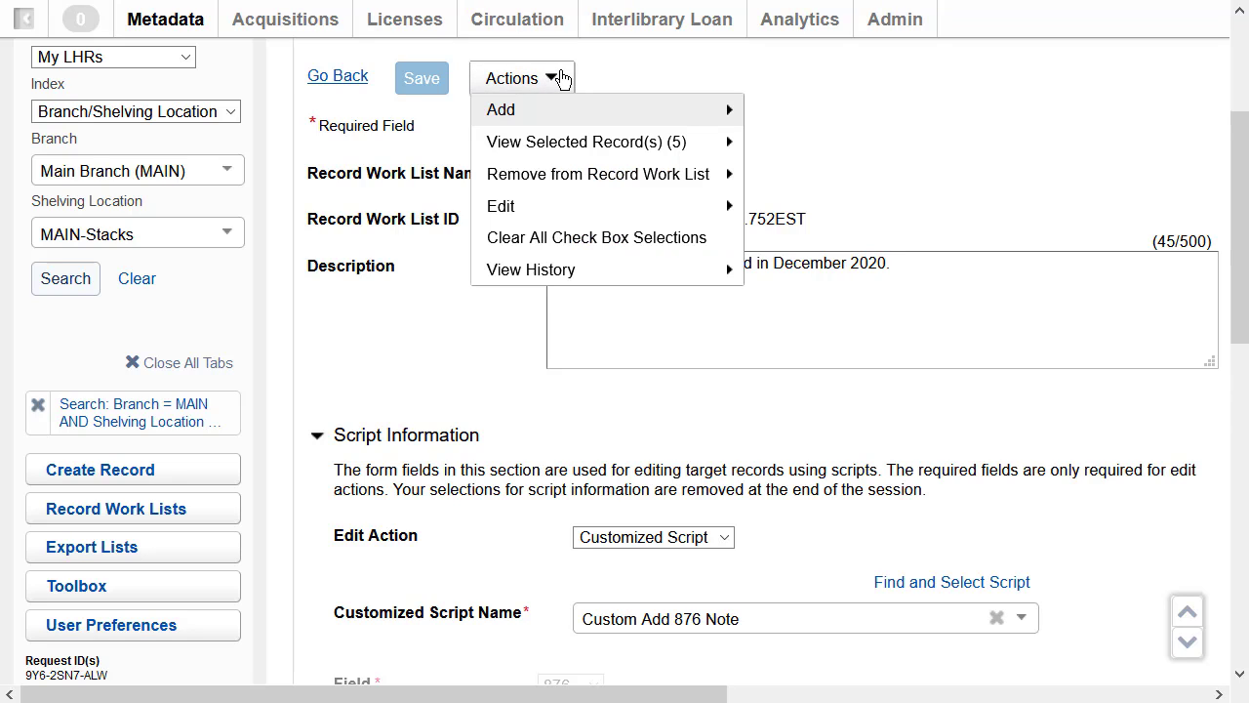
pyautogui.moveTo(547, 145)
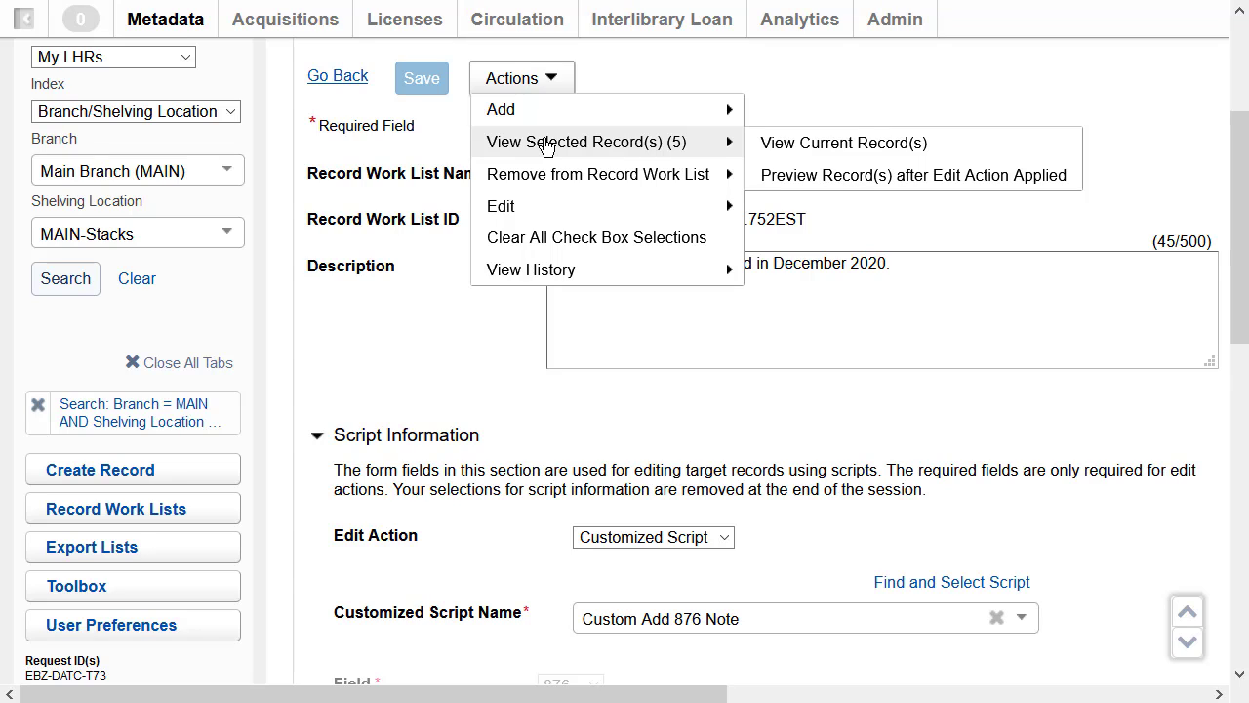
pyautogui.moveTo(549, 174)
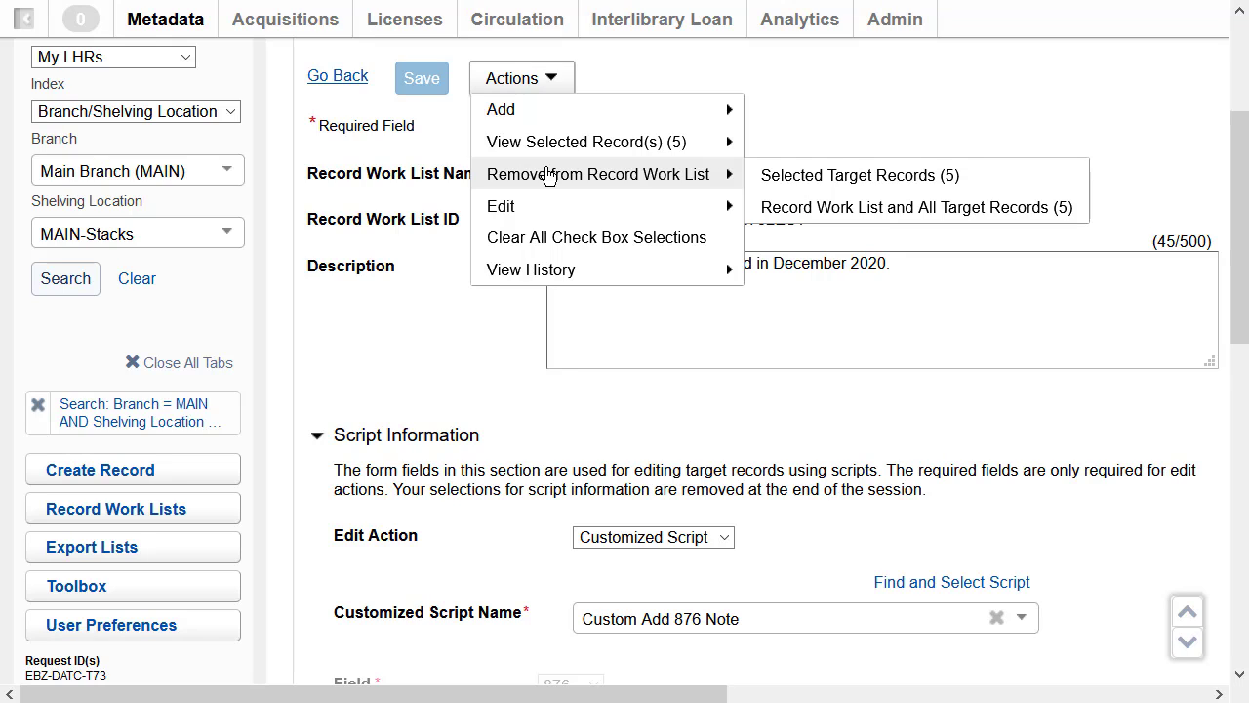
pyautogui.moveTo(549, 208)
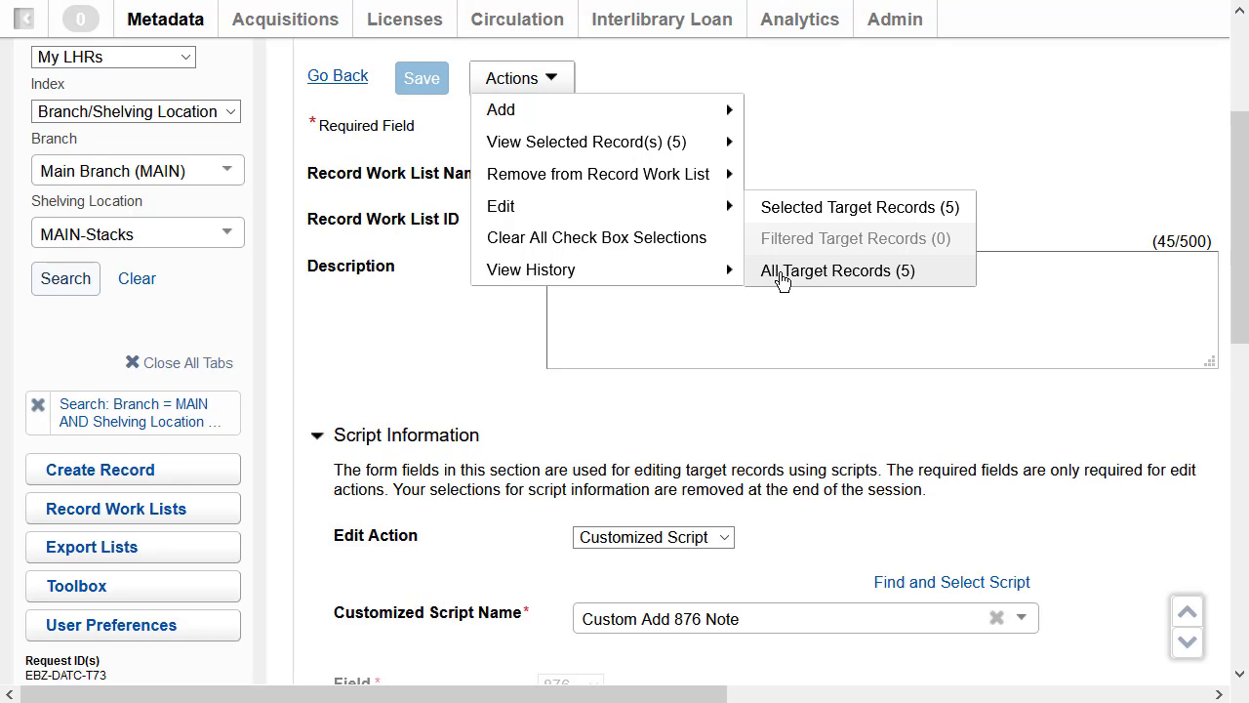
pyautogui.click(784, 217)
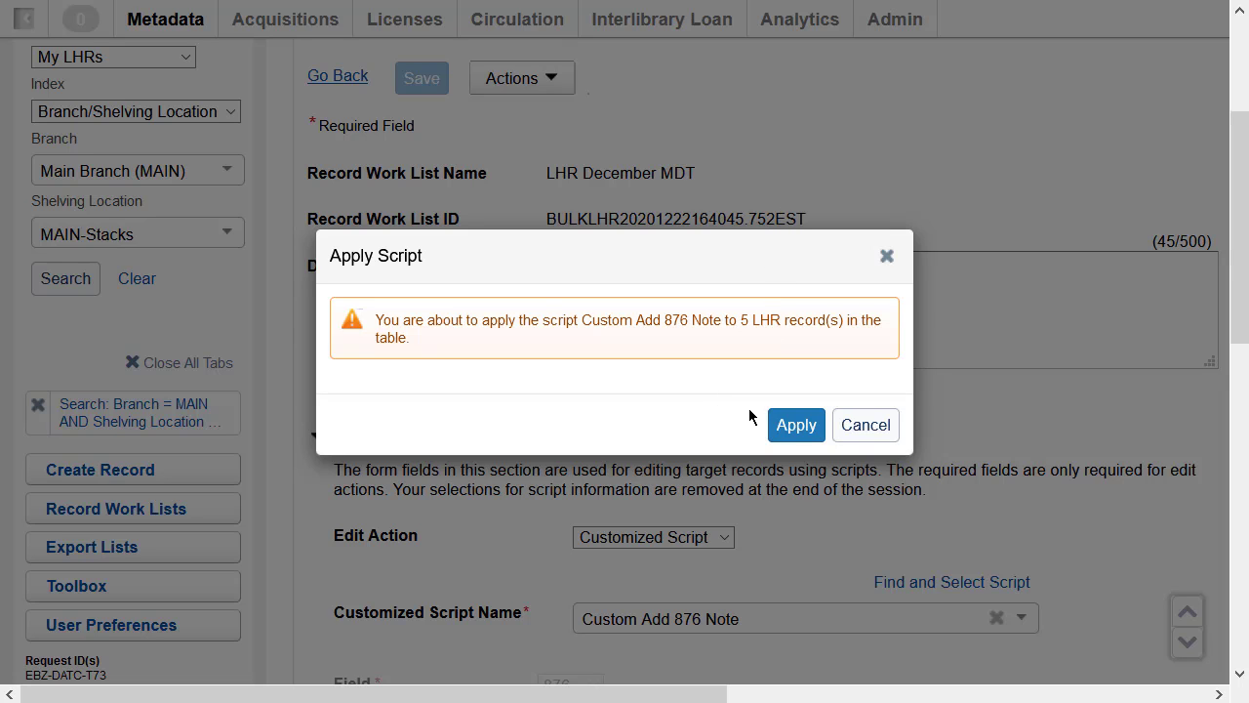
pyautogui.click(796, 426)
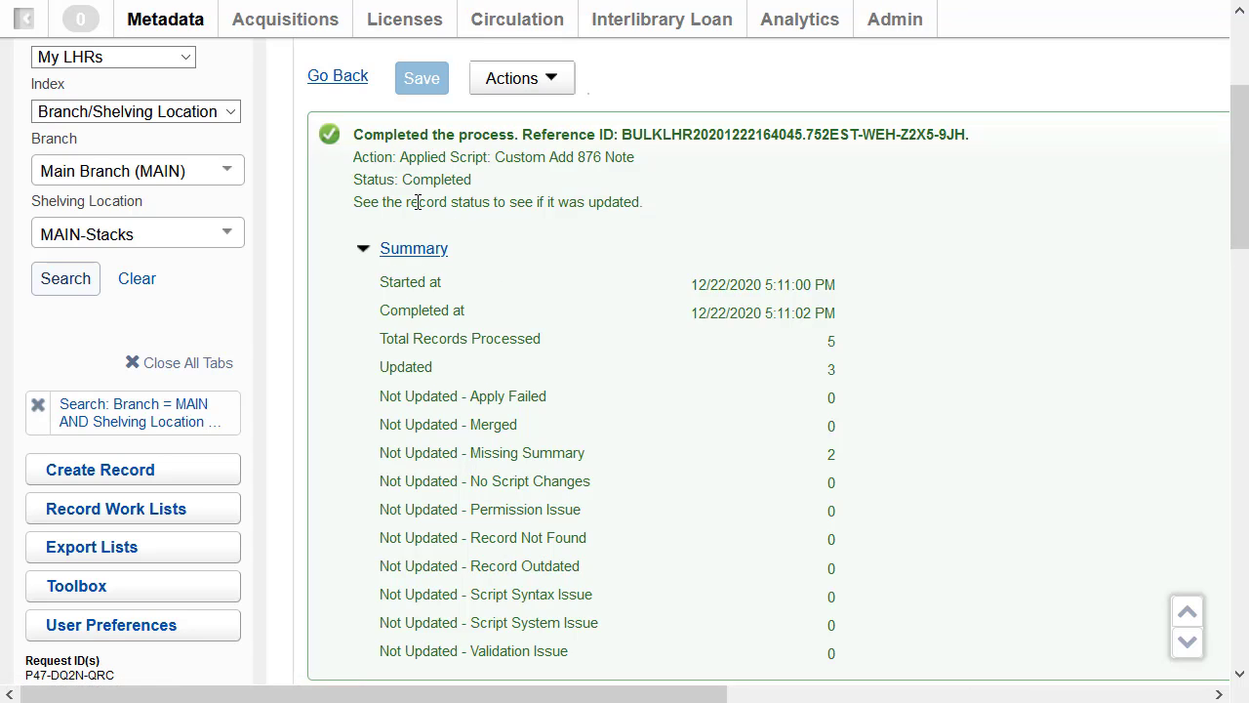
# Step: Review the script run's summary, collapse it, and check the status of each target record
pyautogui.scroll(-1, 497, 283)
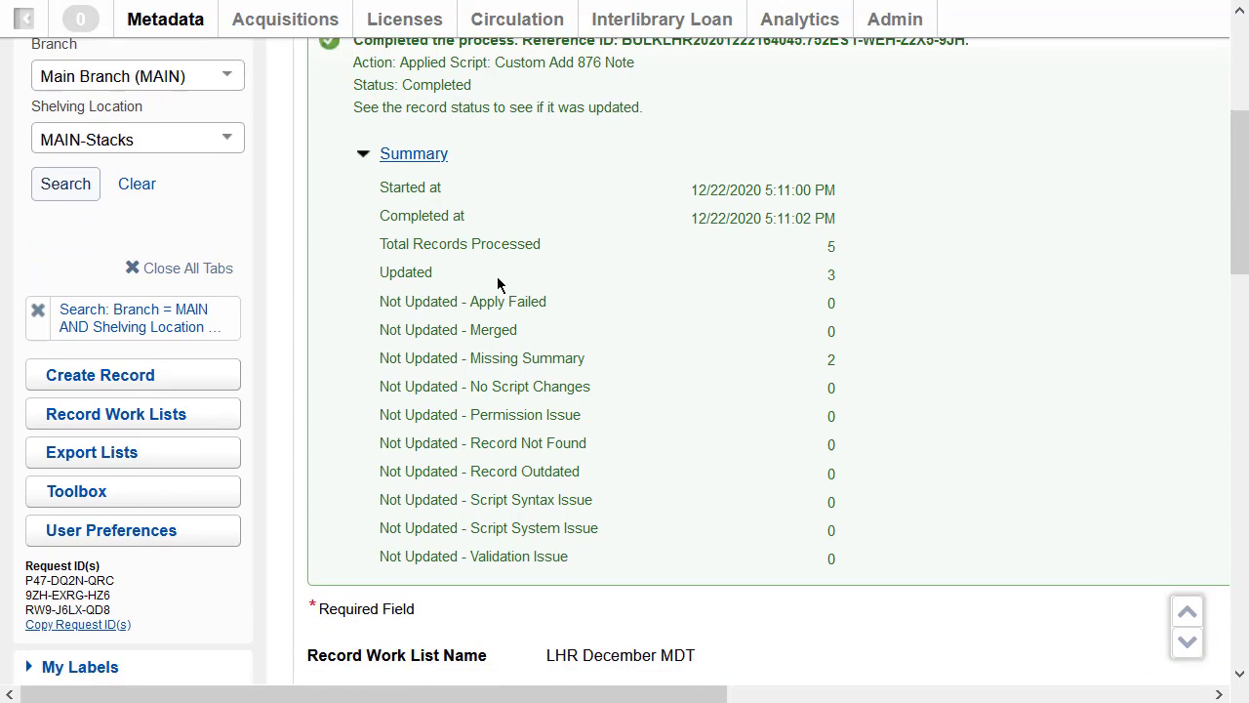
pyautogui.scroll(-1, 498, 283)
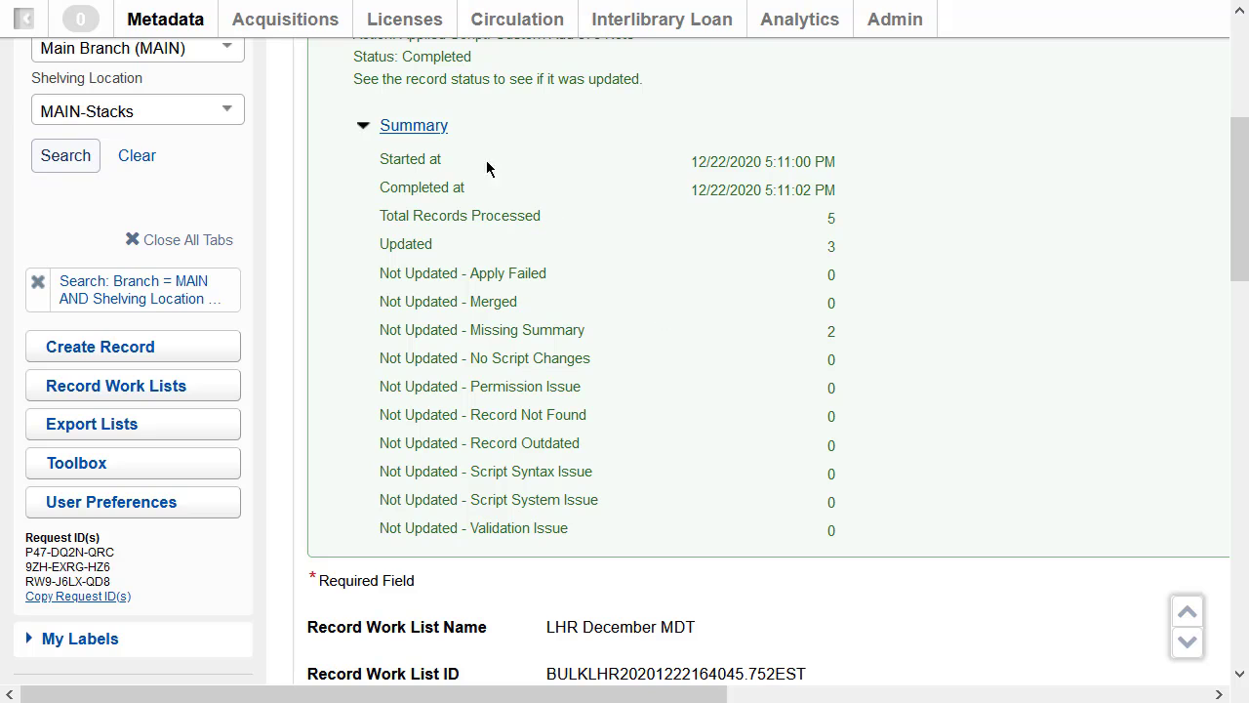
pyautogui.click(435, 132)
pyautogui.scroll(-6, 542, 343)
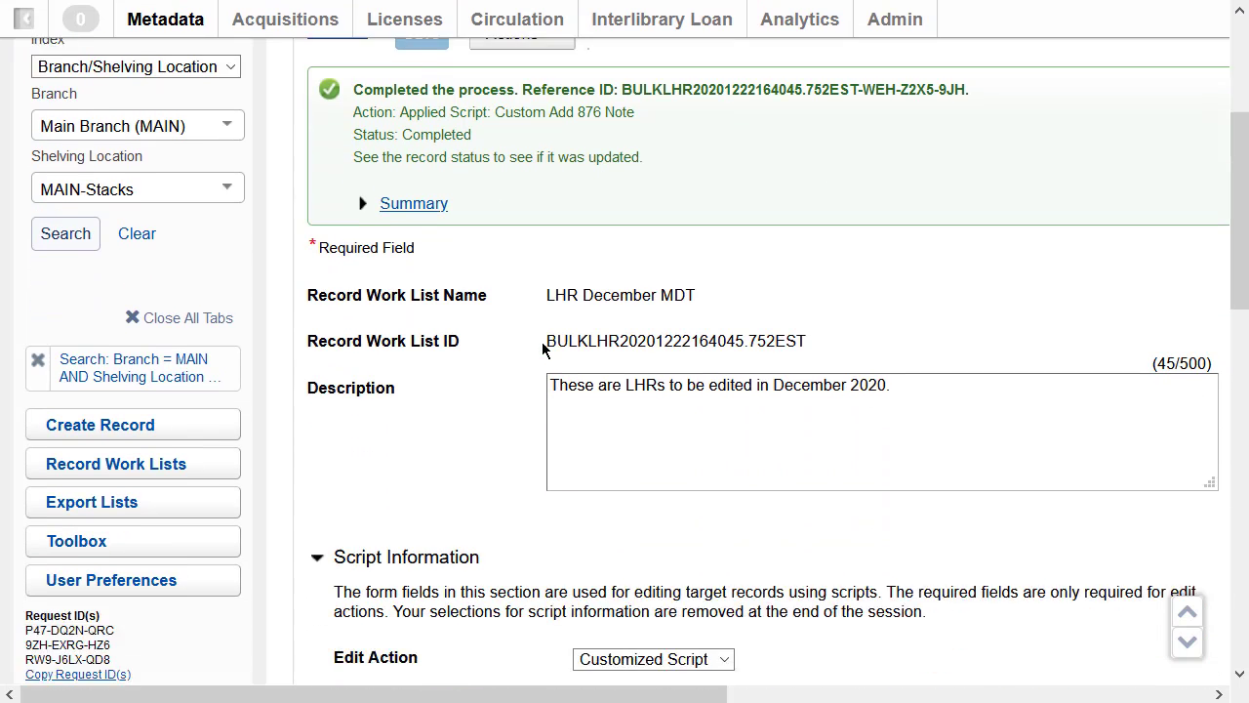
pyautogui.scroll(-6, 543, 349)
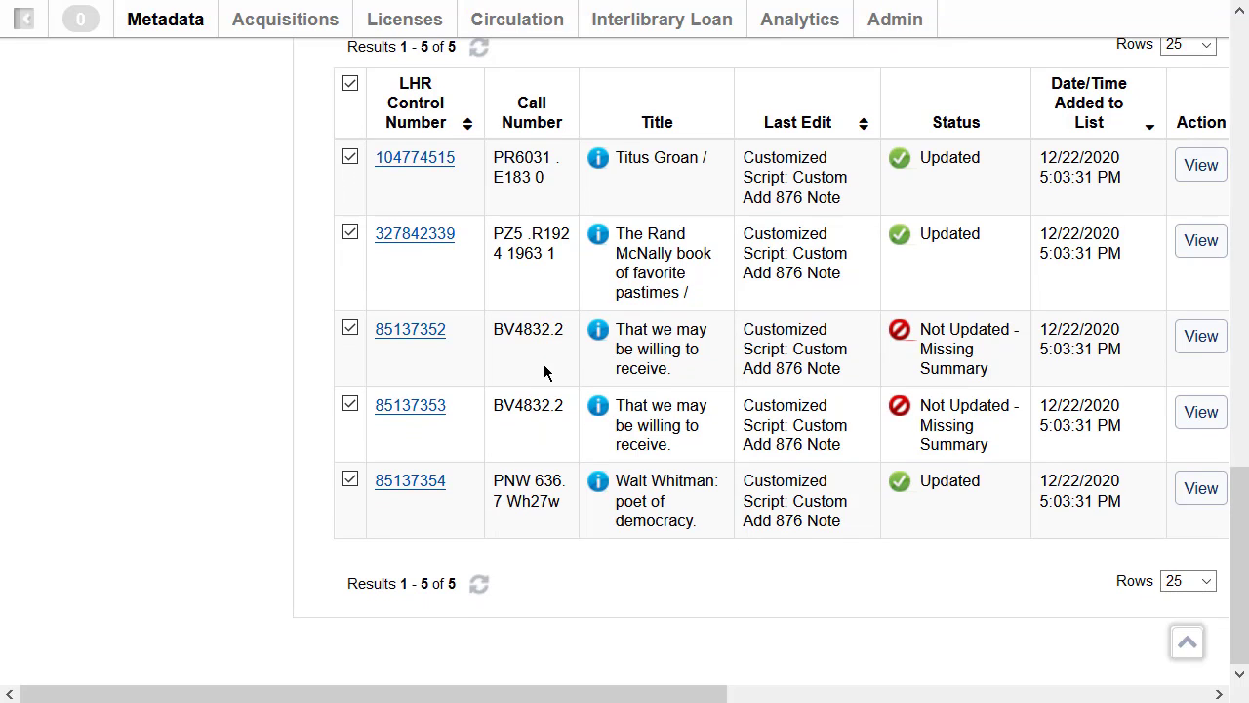
# Step: Compare the 876 field of LHR 85137352 in its current record and in the edit preview, and return to the work list
pyautogui.click(1200, 337)
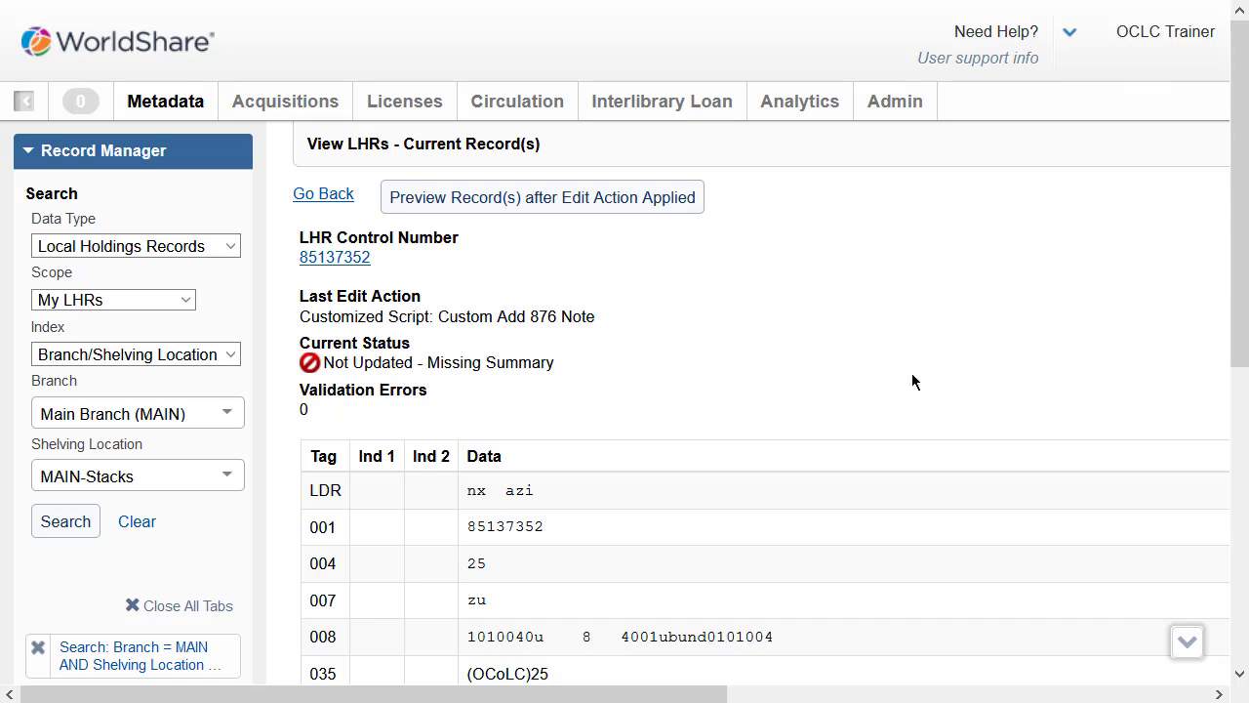
pyautogui.scroll(-3, 681, 408)
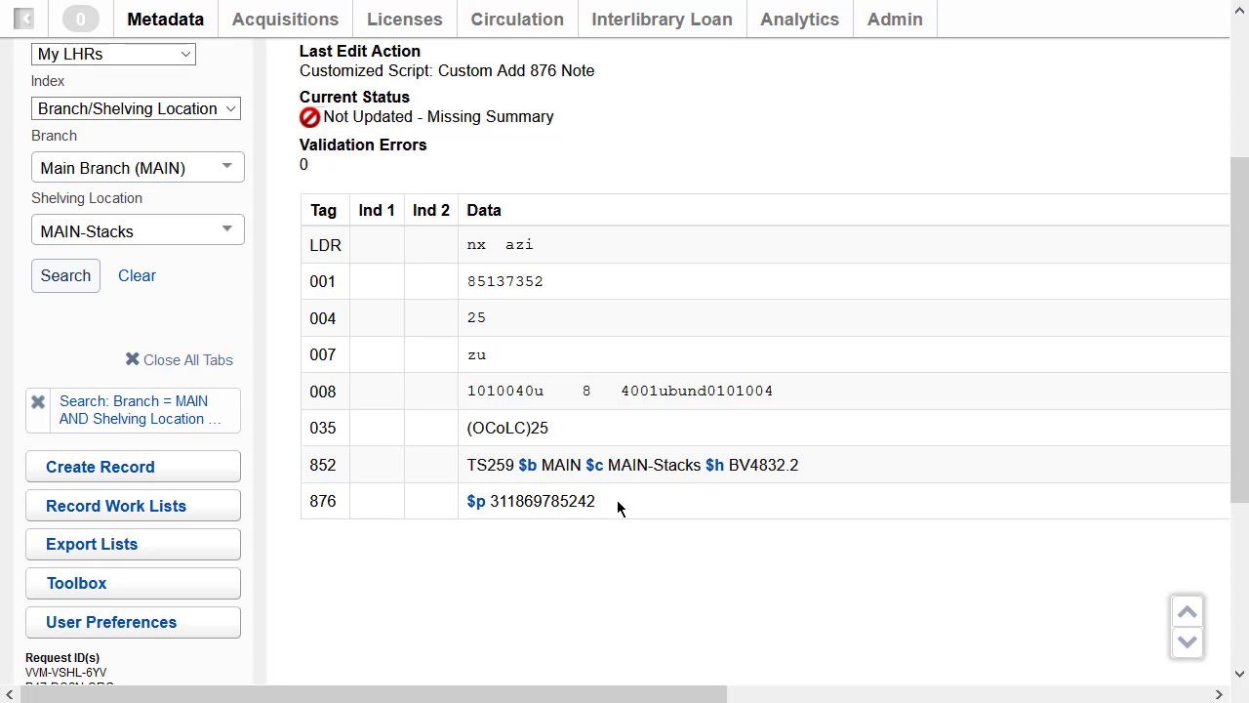
pyautogui.scroll(3, 617, 500)
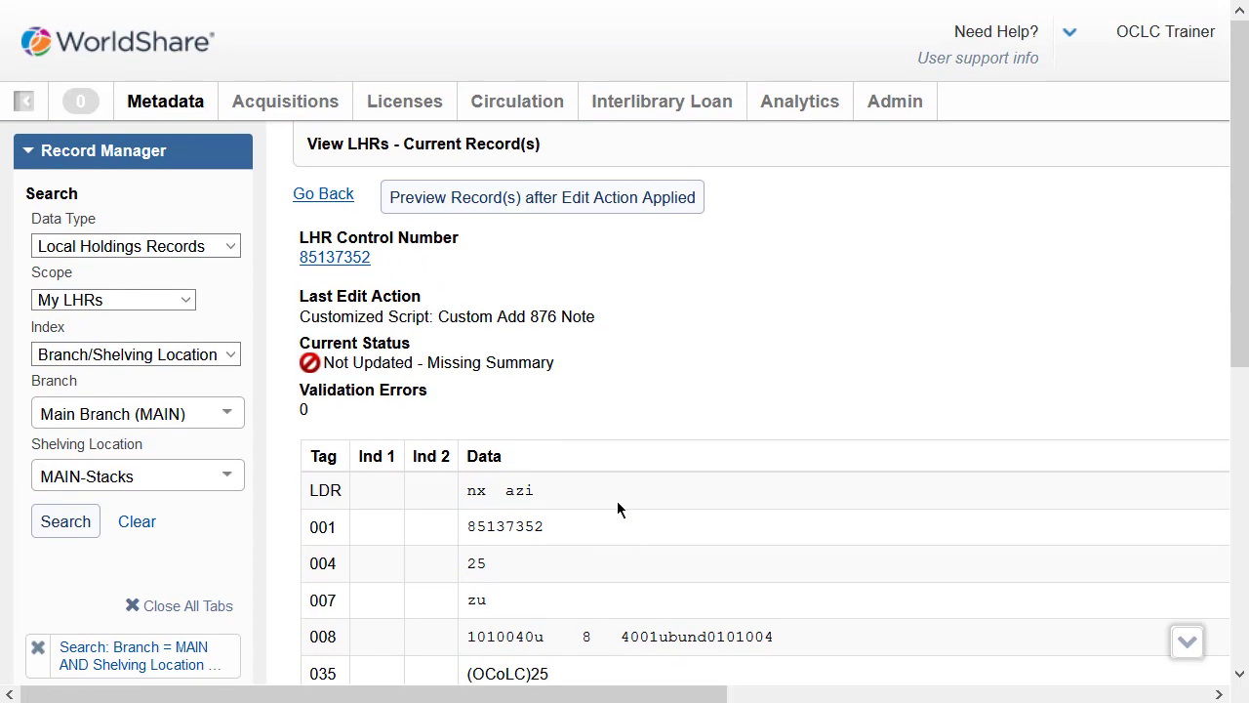
pyautogui.click(461, 200)
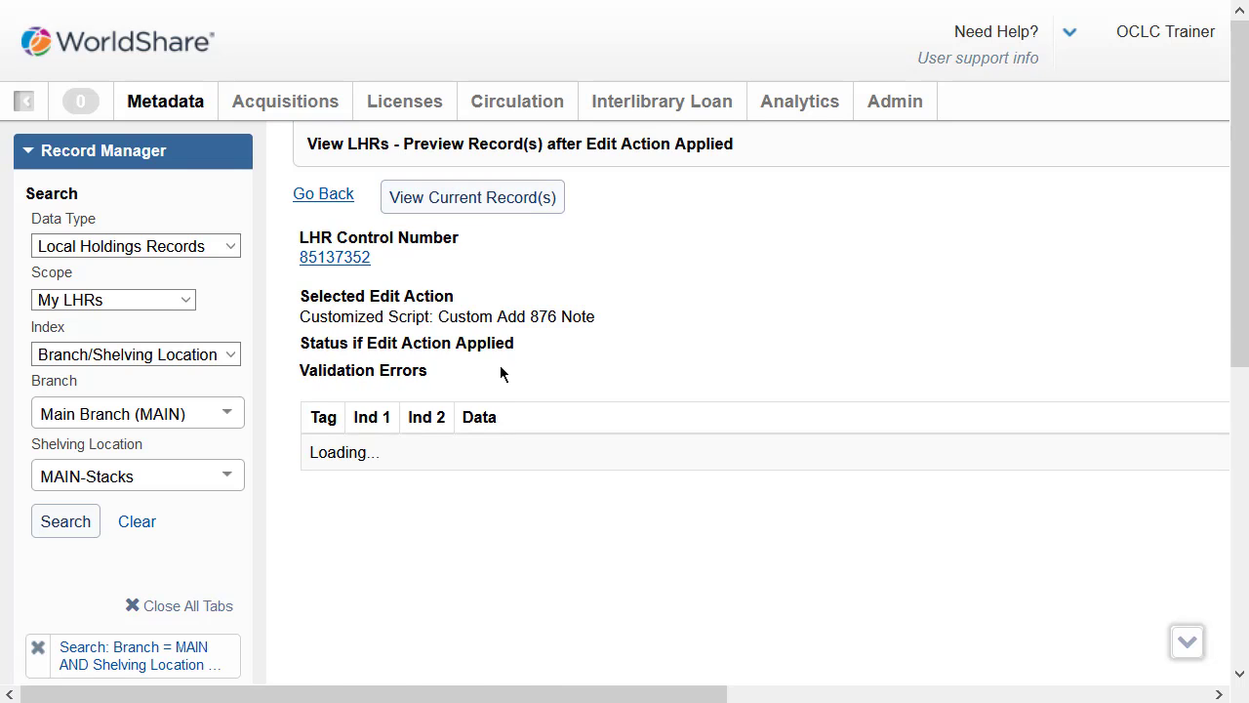
pyautogui.scroll(-4, 462, 465)
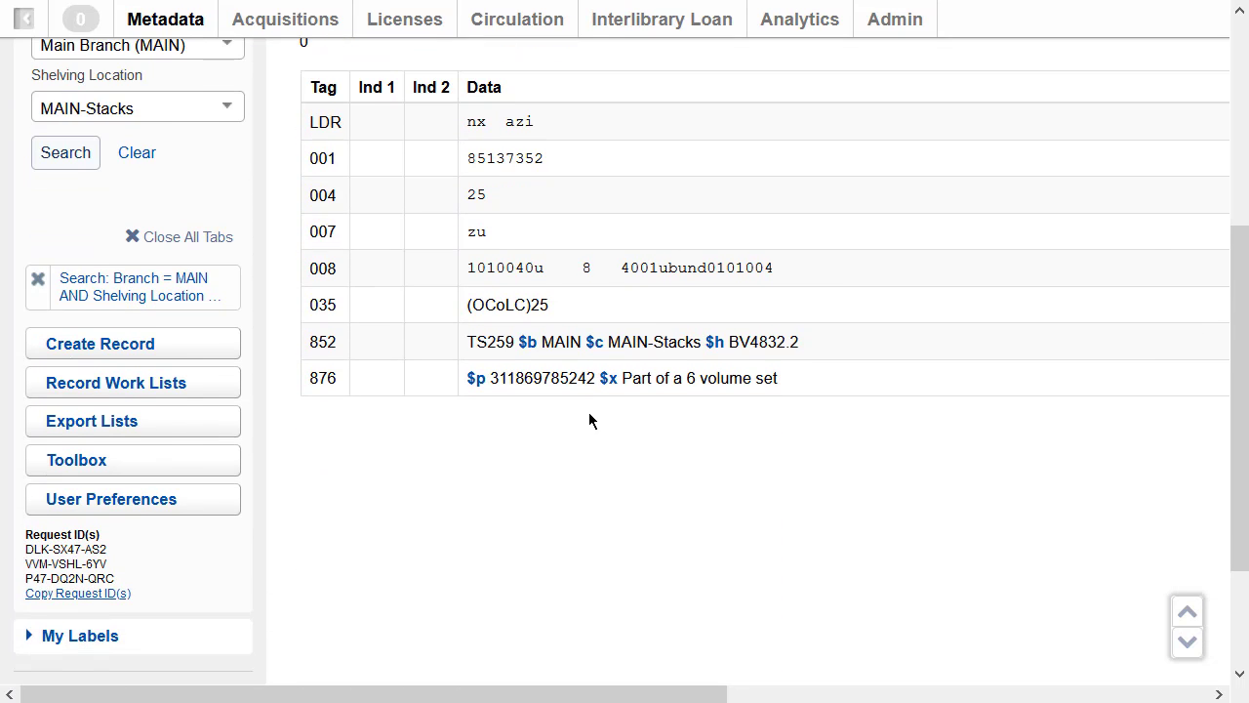
pyautogui.scroll(4, 592, 413)
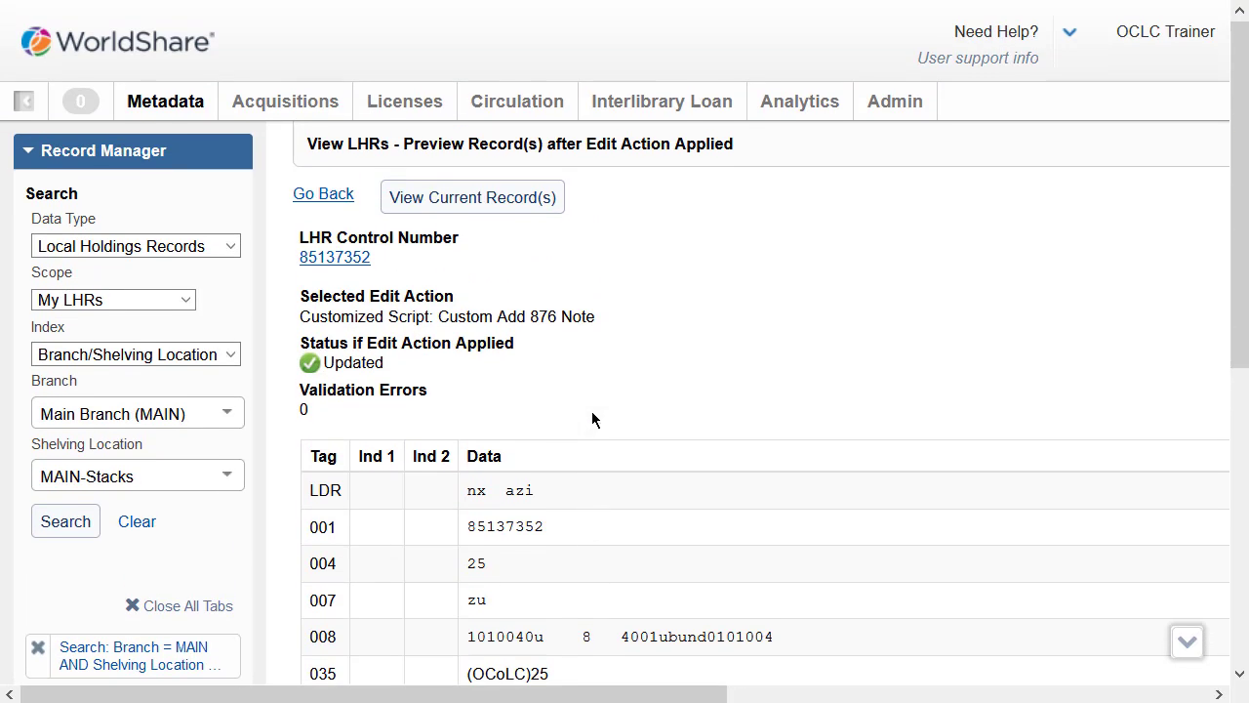
pyautogui.click(325, 196)
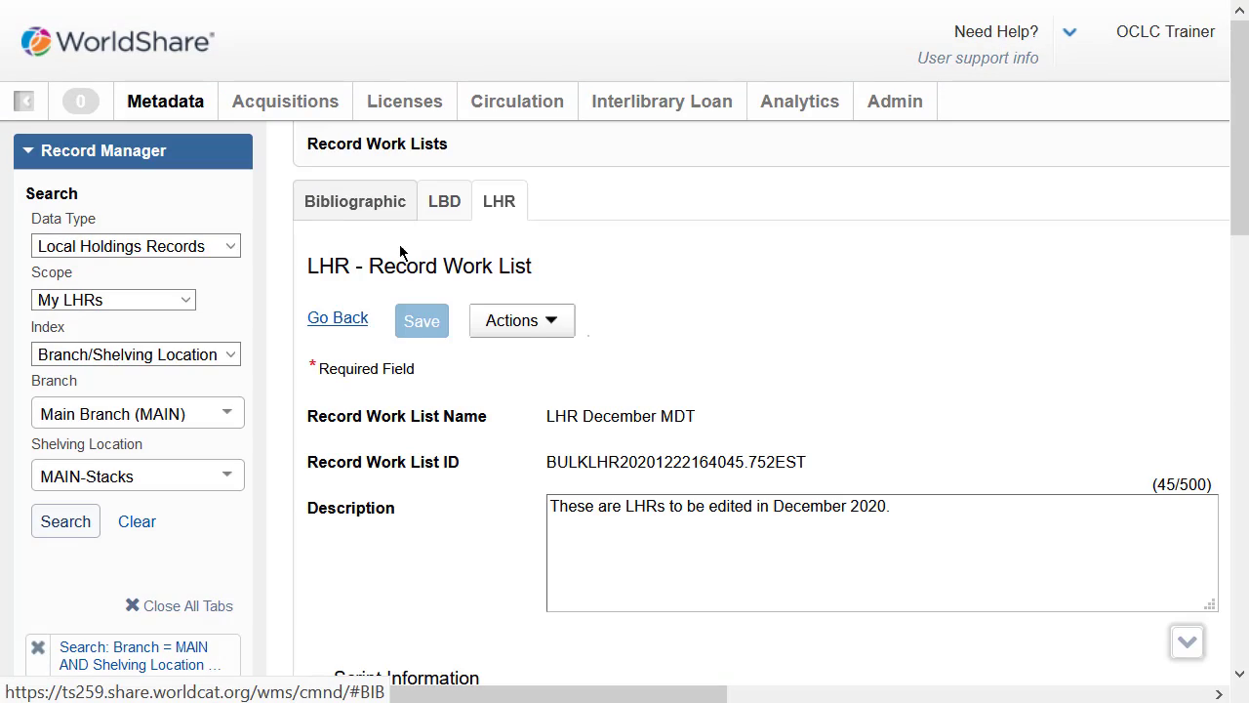
# Step: Select only target records 85137352 and 85137353, remove them from the record work list, and check the remaining records
pyautogui.scroll(-9, 533, 323)
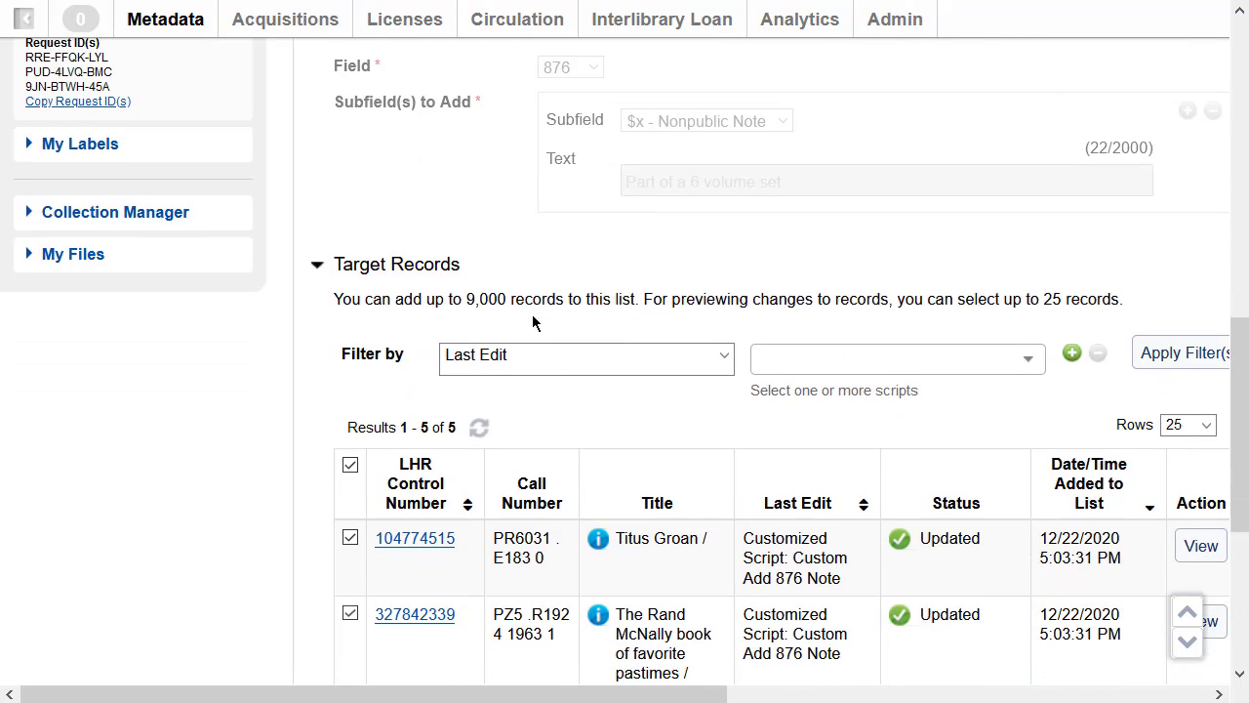
pyautogui.scroll(-4, 533, 323)
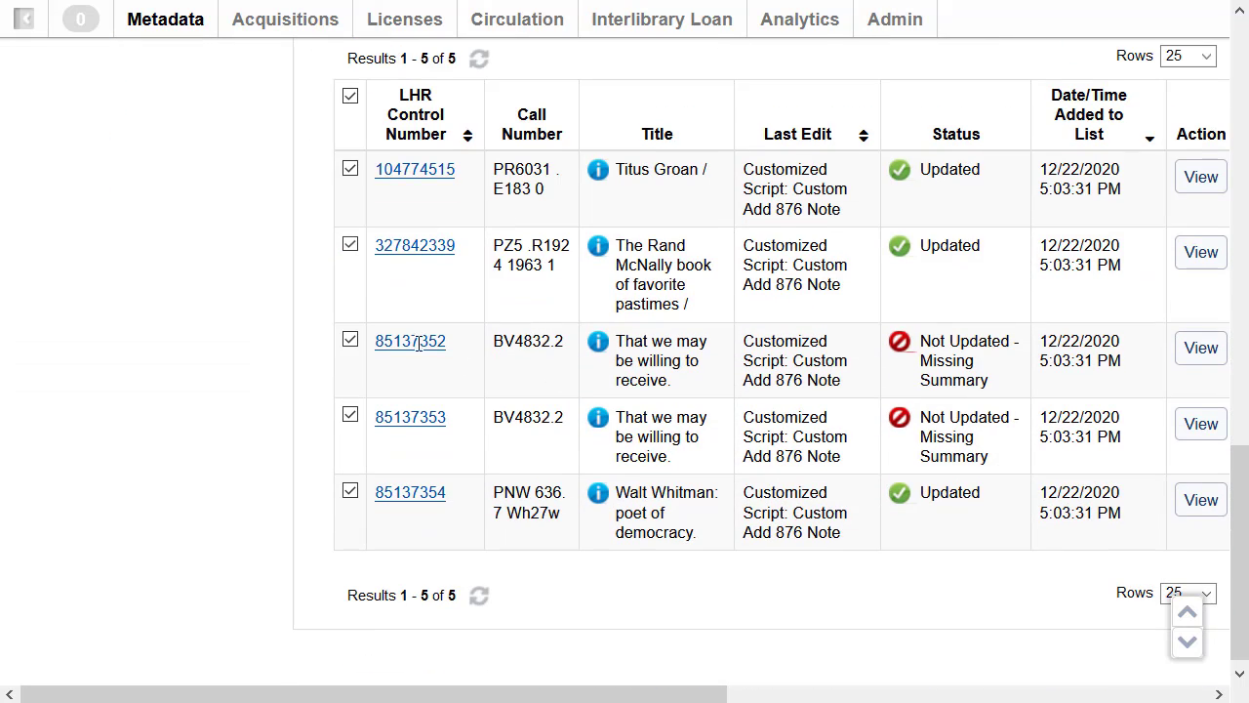
pyautogui.click(349, 95)
pyautogui.click(349, 340)
pyautogui.click(352, 417)
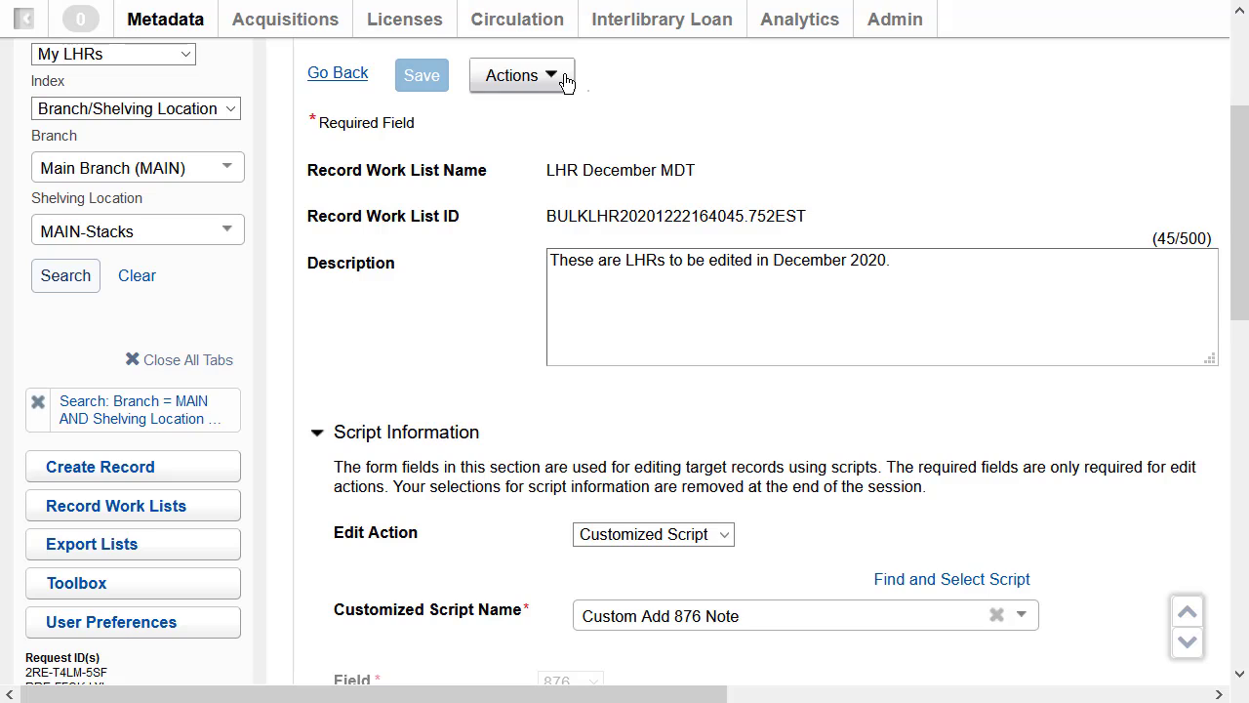
pyautogui.click(567, 83)
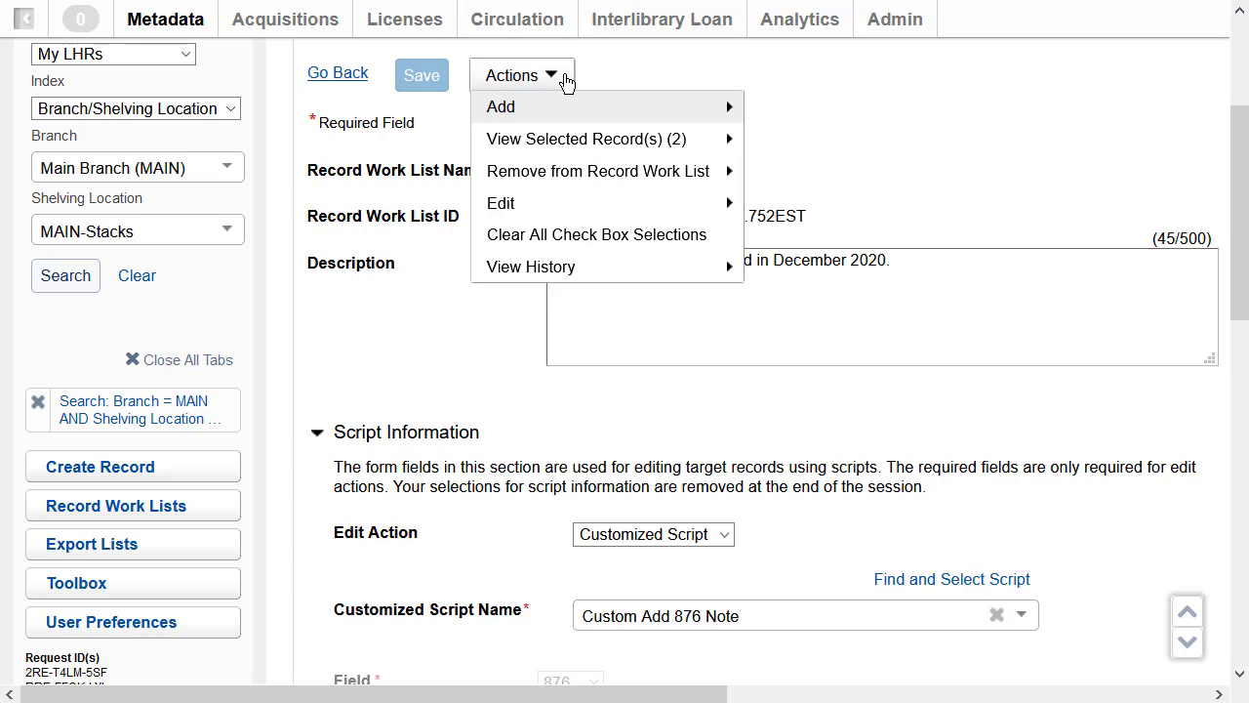
pyautogui.moveTo(576, 185)
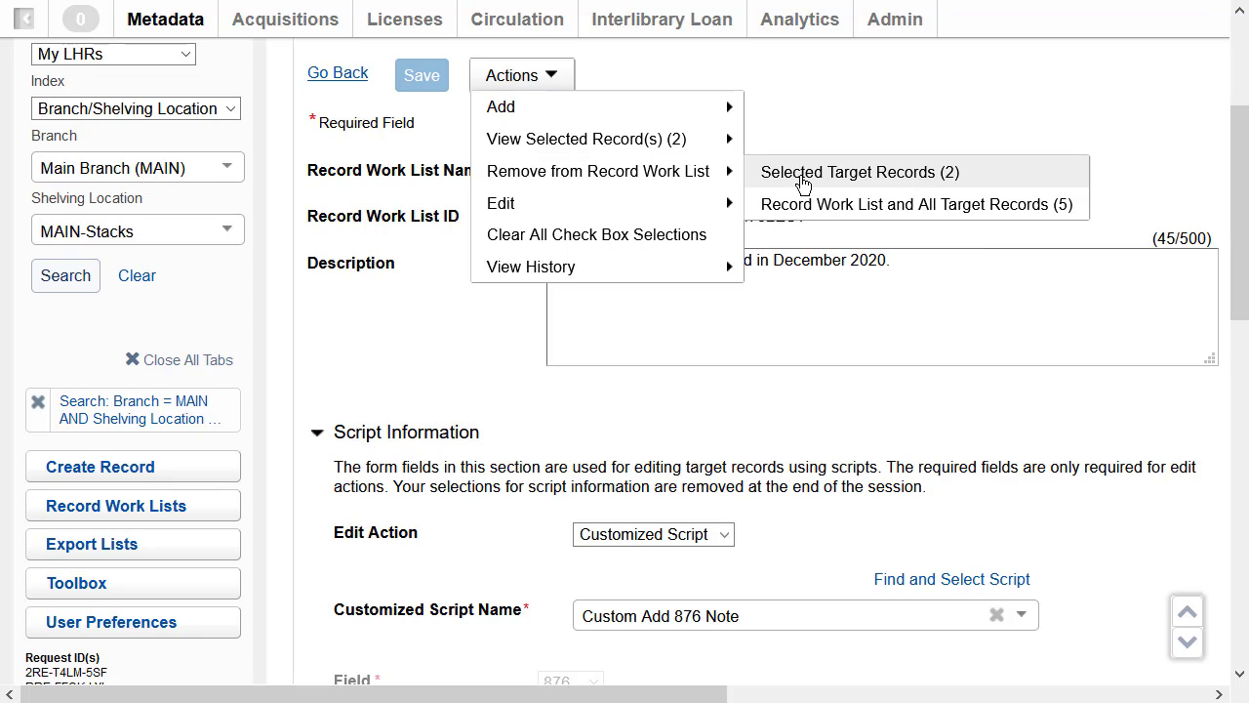
pyautogui.click(802, 184)
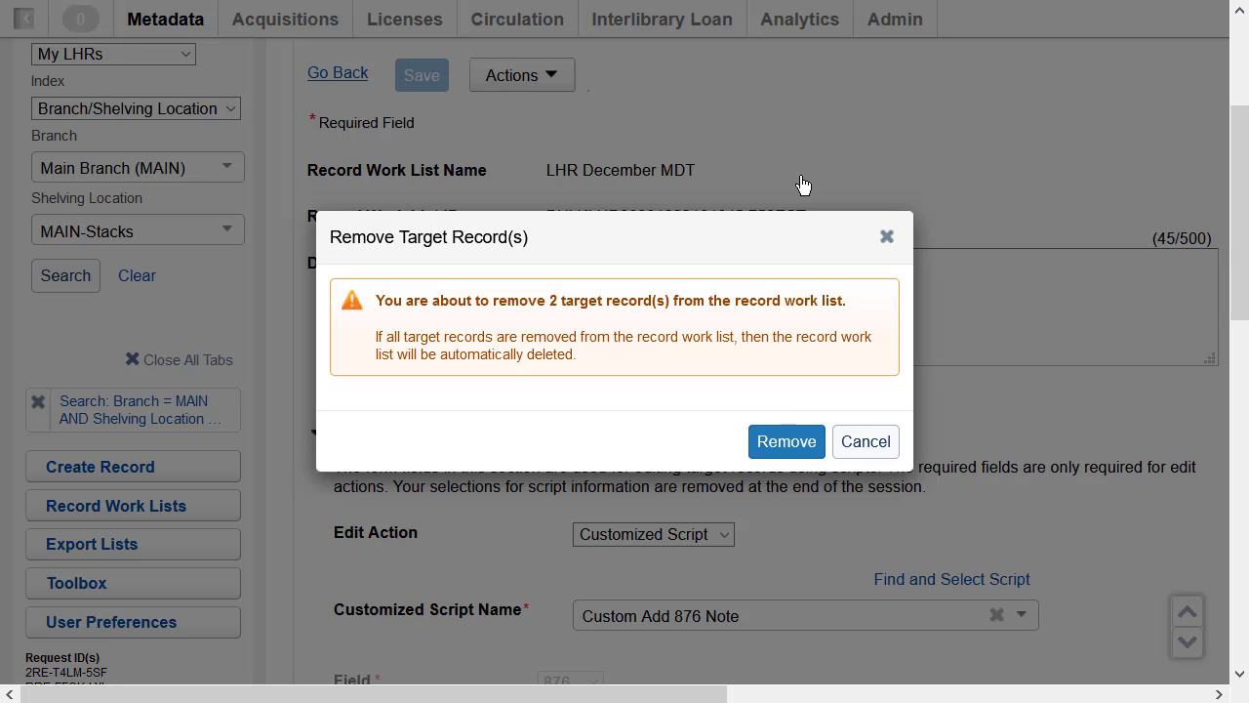
pyautogui.click(773, 455)
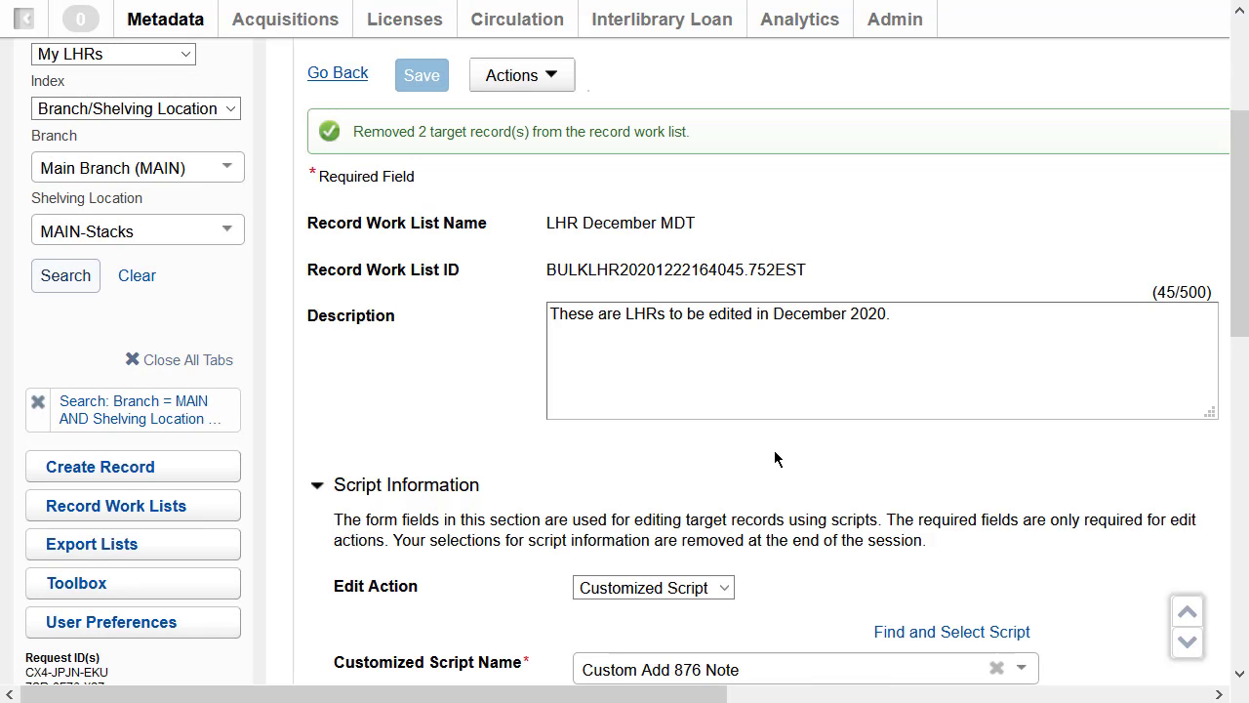
pyautogui.scroll(-10, 775, 458)
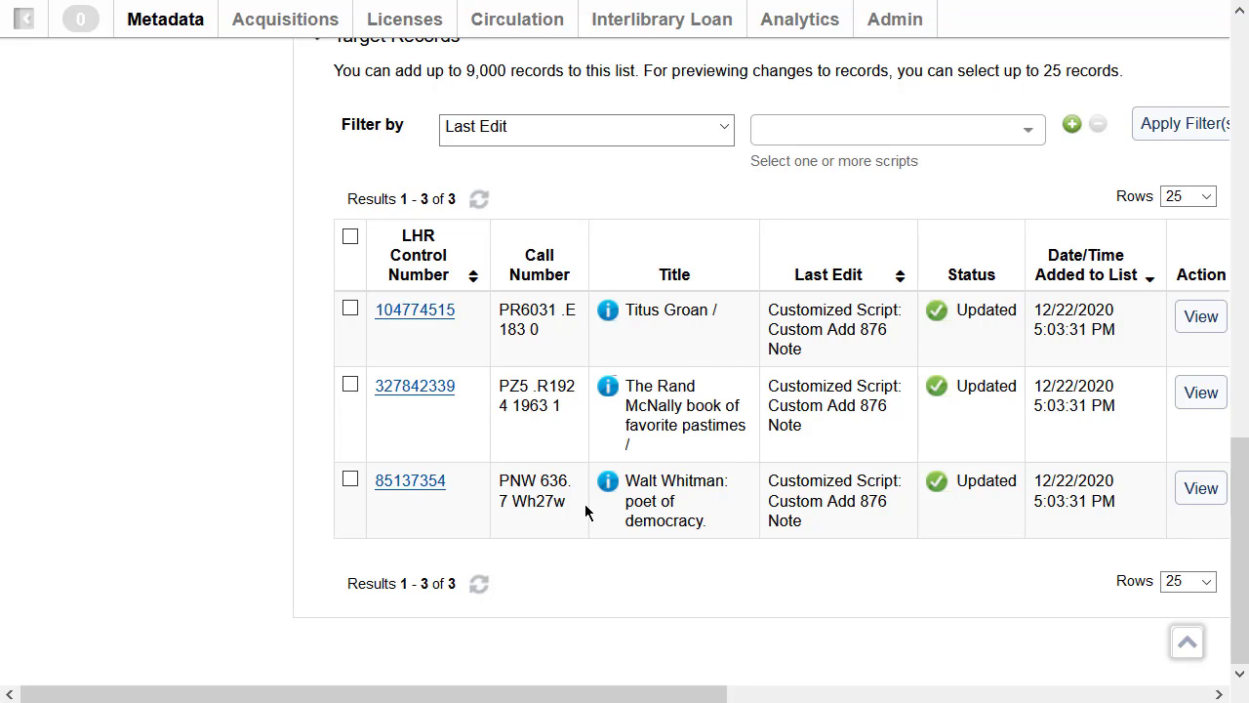
pyautogui.scroll(10, 585, 513)
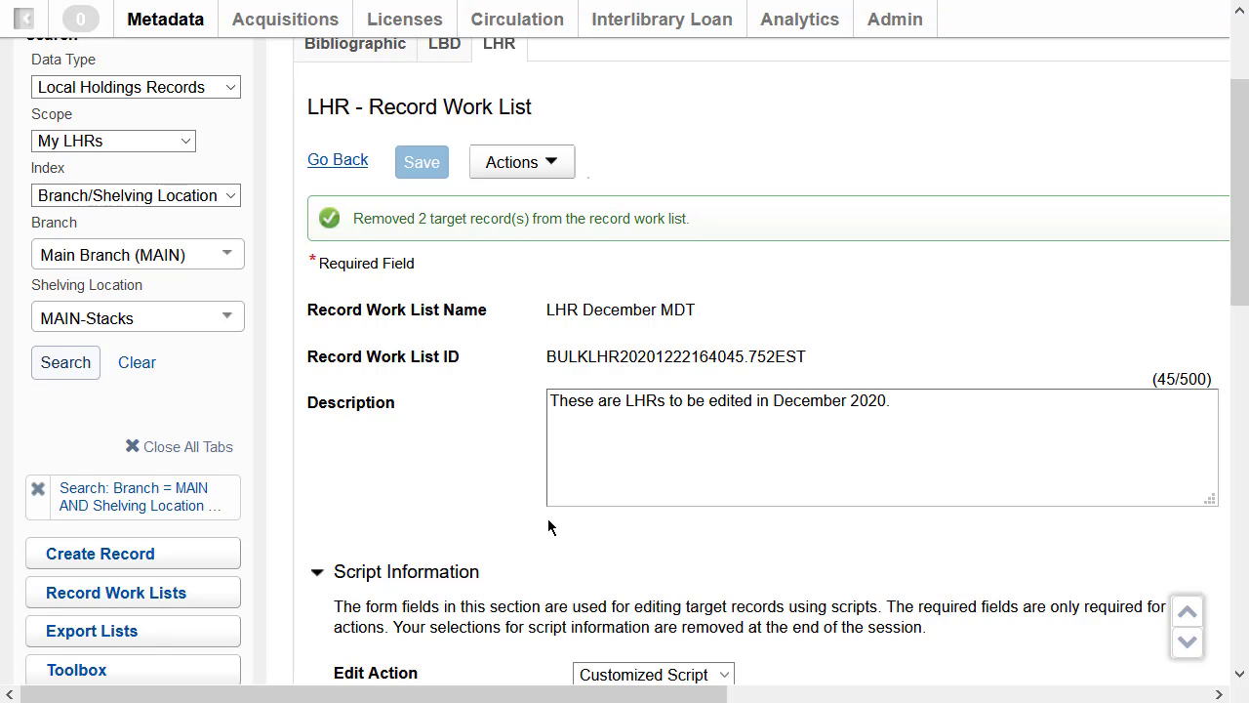
# Step: Keep Customized Script as the edit action and choose the Custom Add 852 Note script for the LHR December MDT work list
pyautogui.scroll(-5, 548, 520)
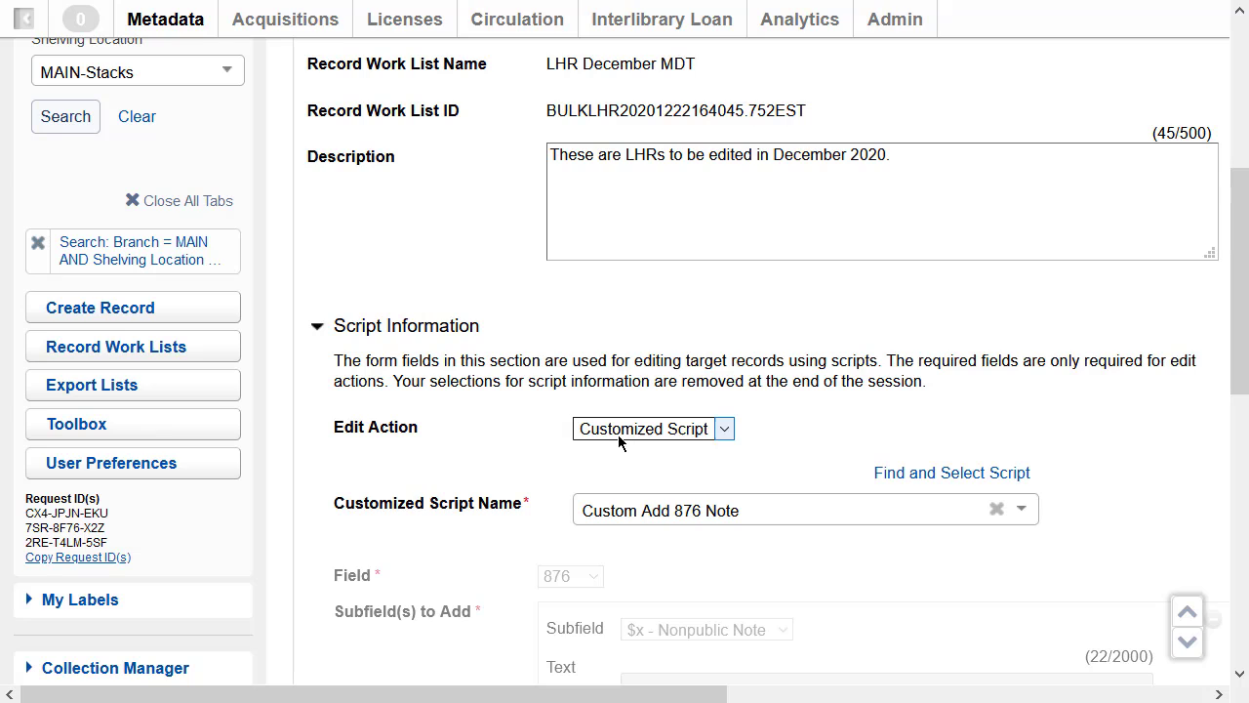
pyautogui.click(618, 434)
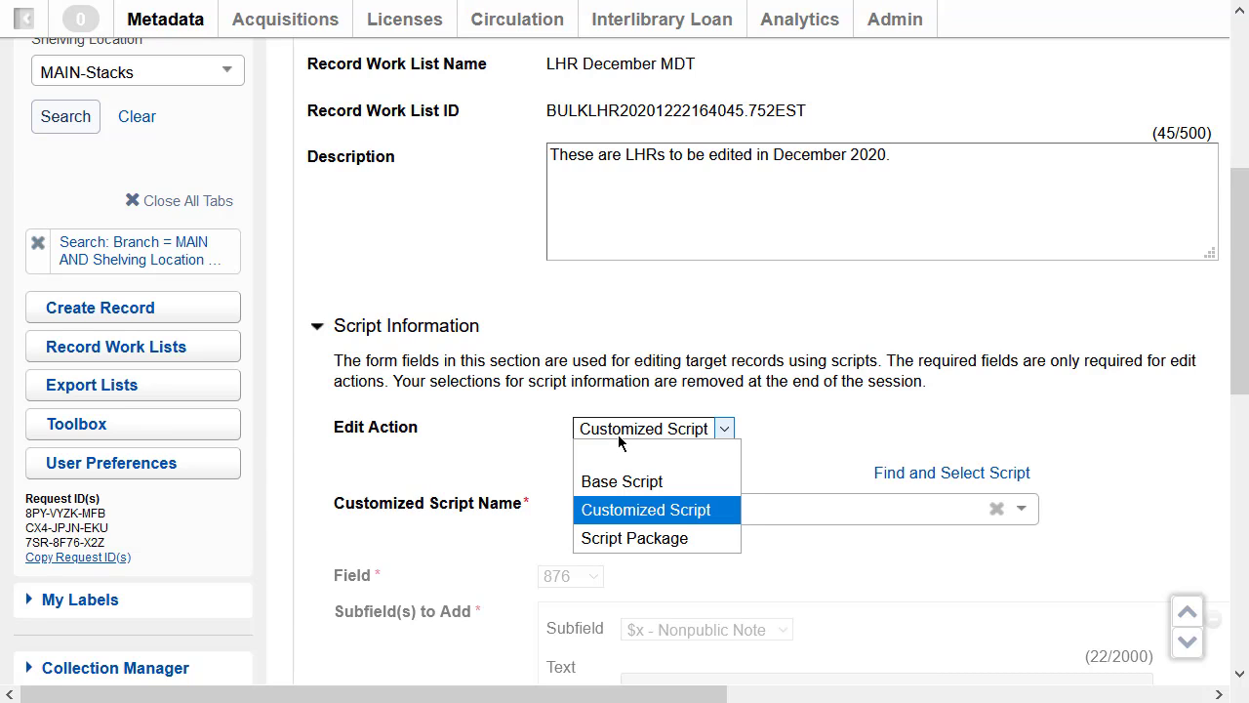
pyautogui.click(618, 434)
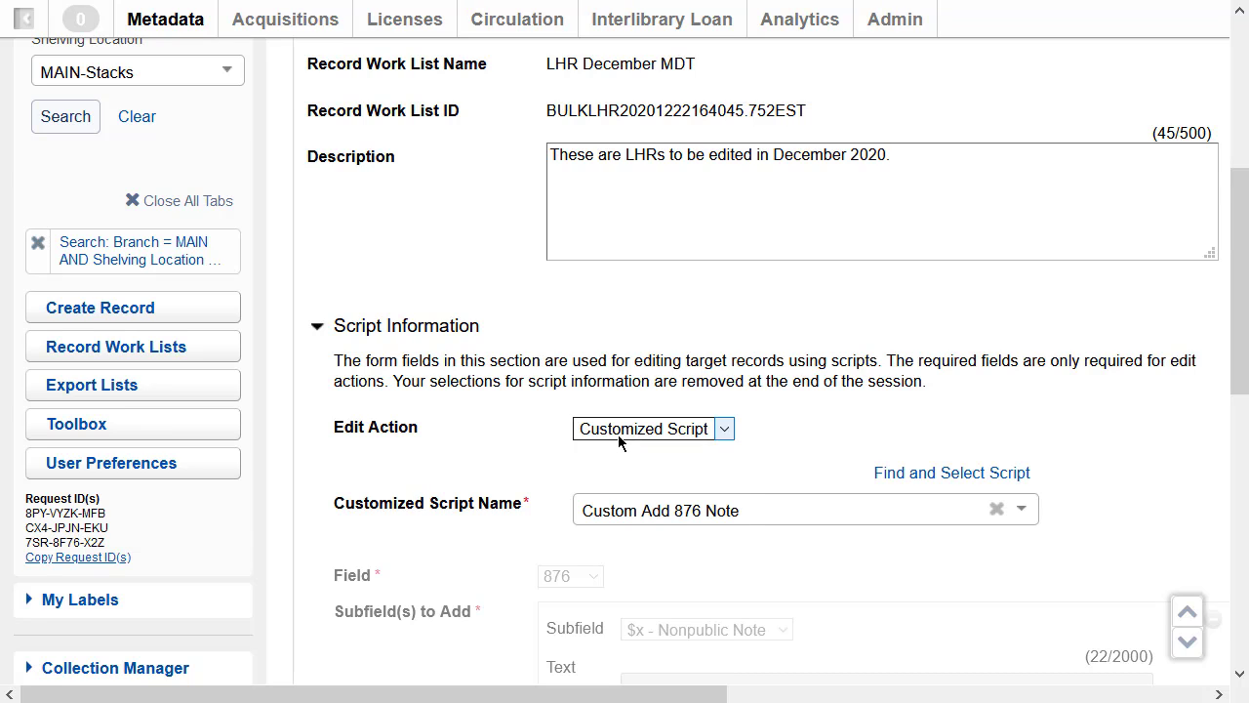
pyautogui.click(672, 515)
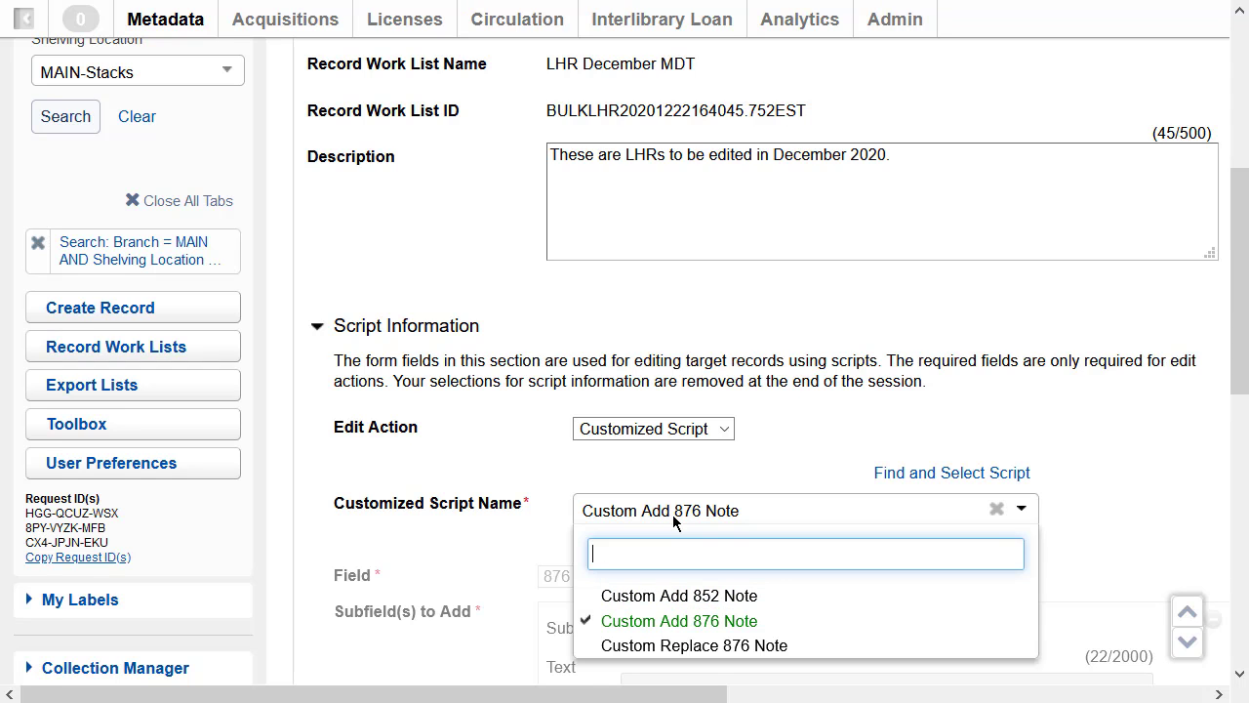
pyautogui.click(674, 597)
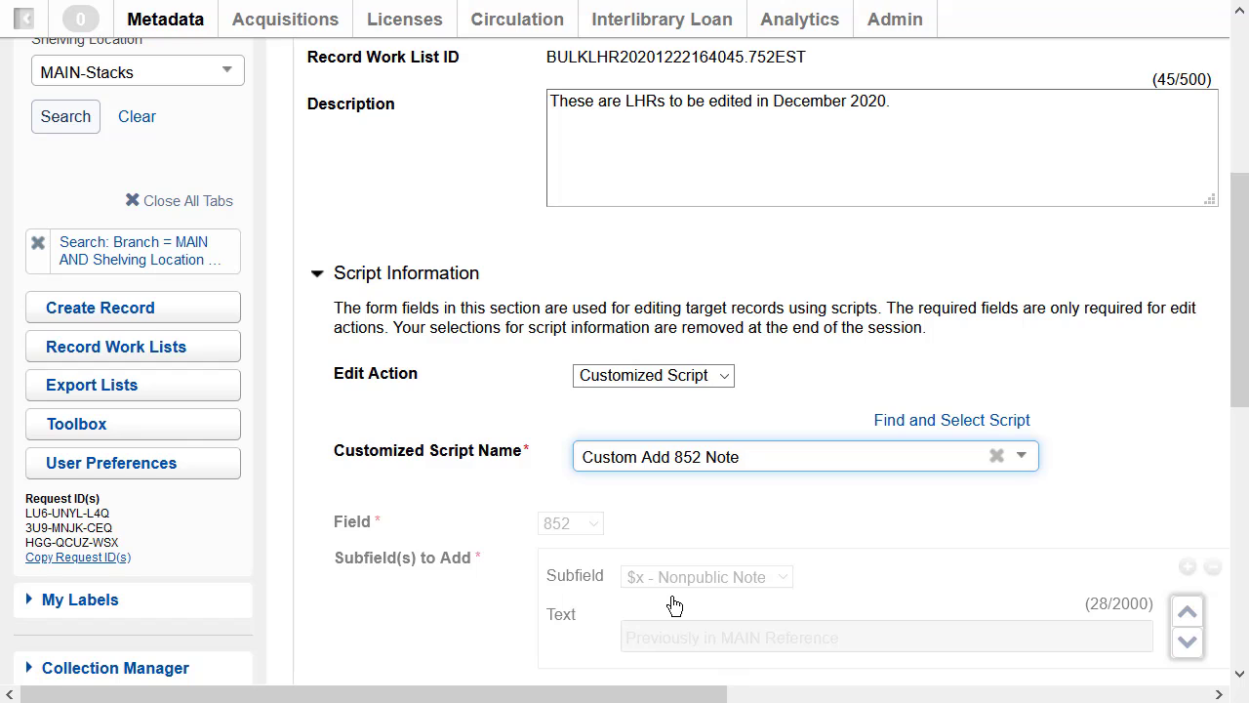
pyautogui.scroll(-3, 678, 555)
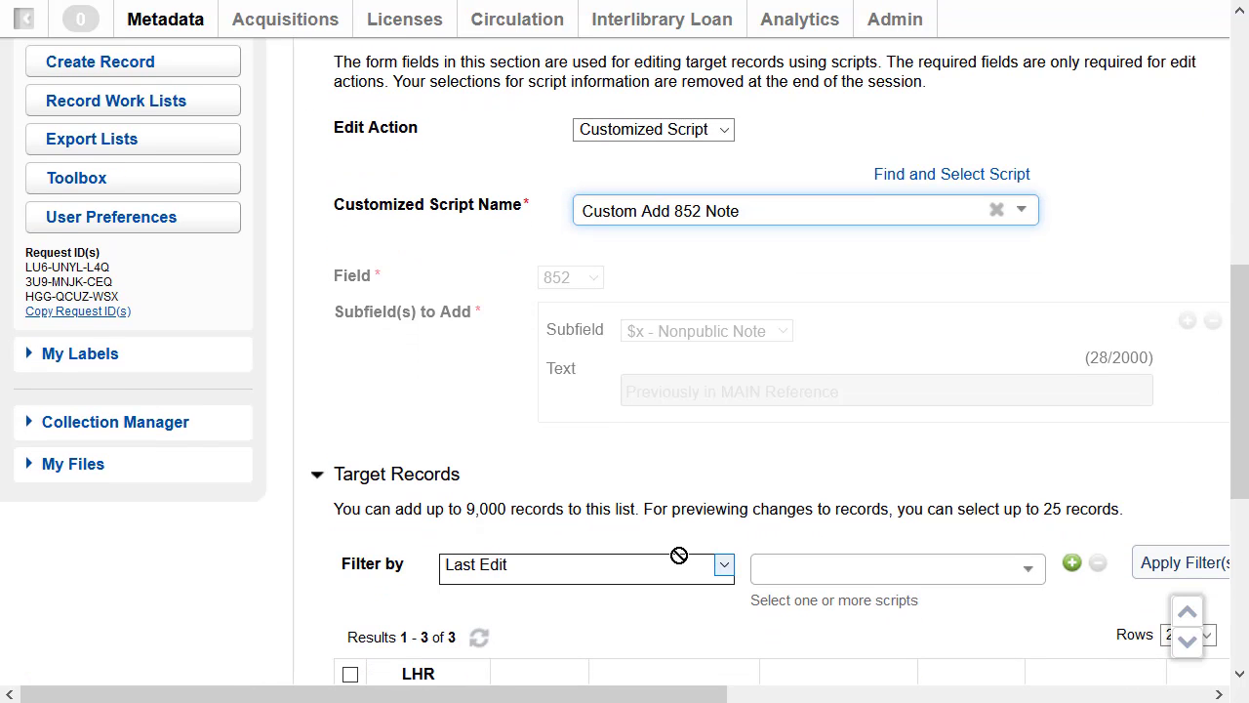